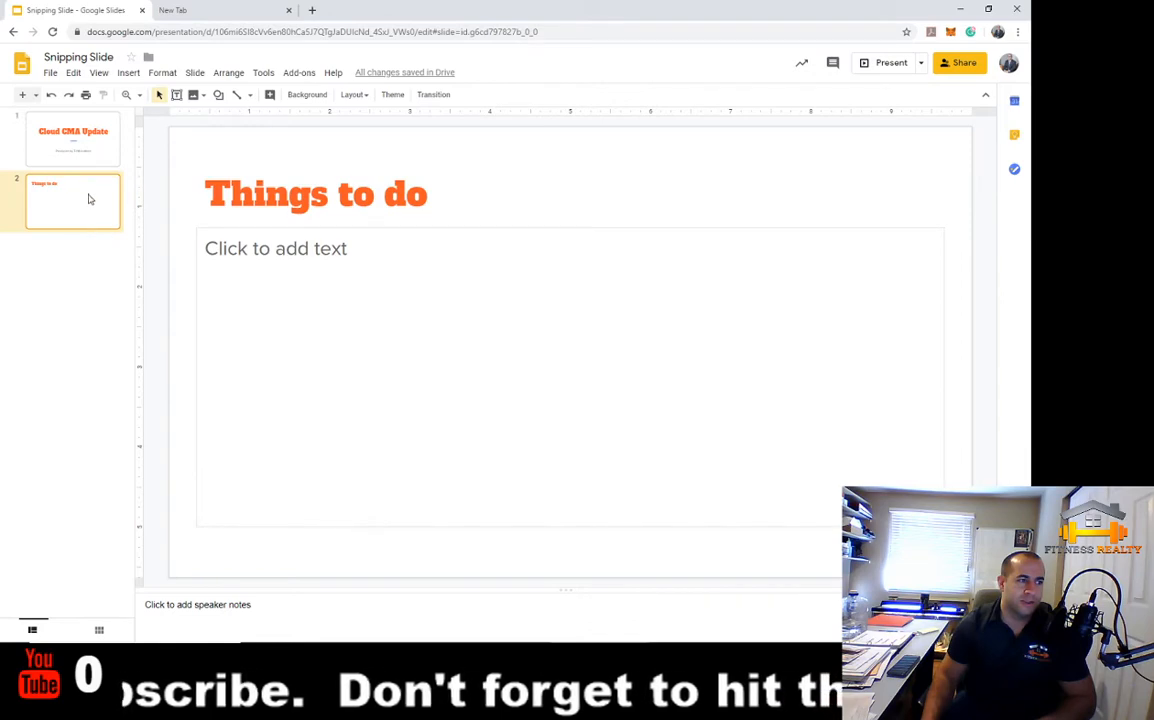
Show the 'Cloud CMA Update' title slide from the slide 1 thumbnail
left_click(89, 166)
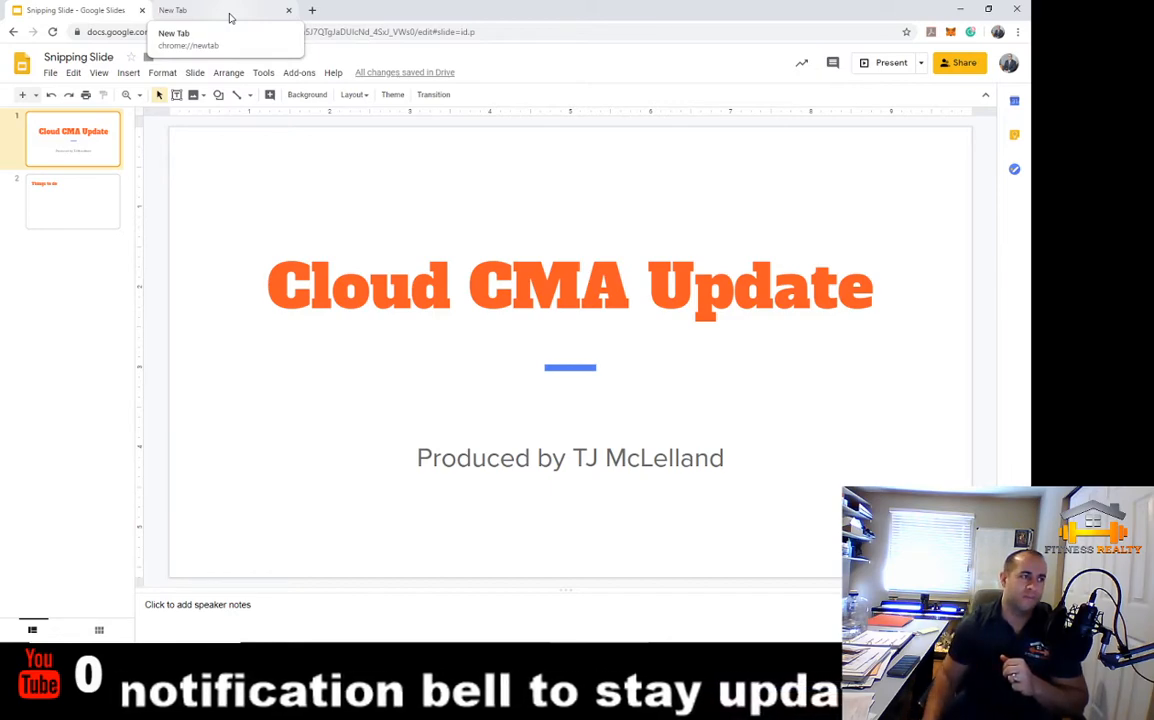
Load utahrealestate.com in a new browser tab and sign in to the MLS account
left_click(230, 17)
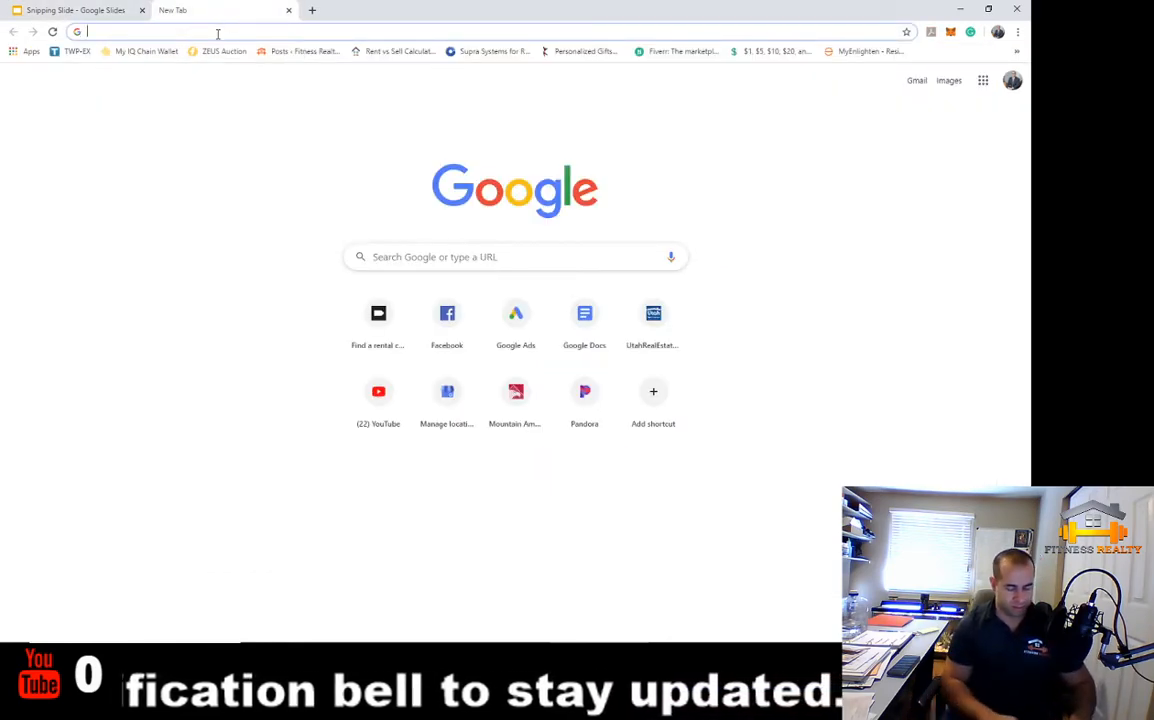
type("u")
key("Return")
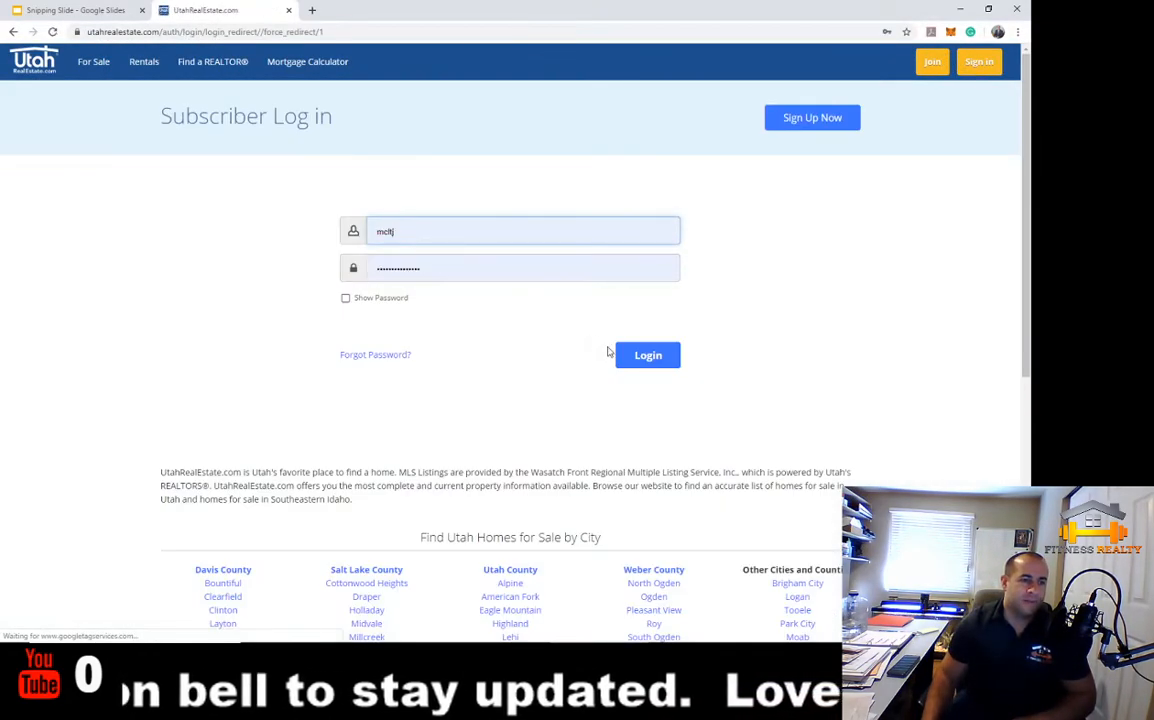
left_click(640, 356)
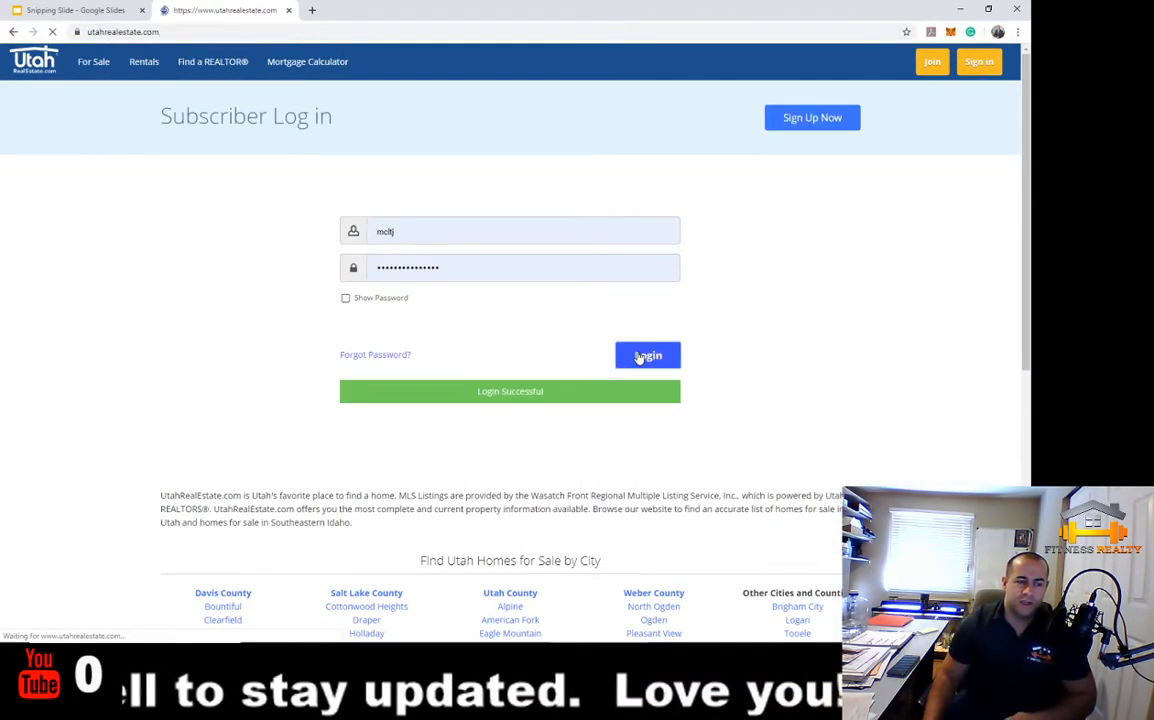
Launch Cloud CMA from the MLS dashboard and confirm opening it in a new tab
scroll(157, 519, "down", 1)
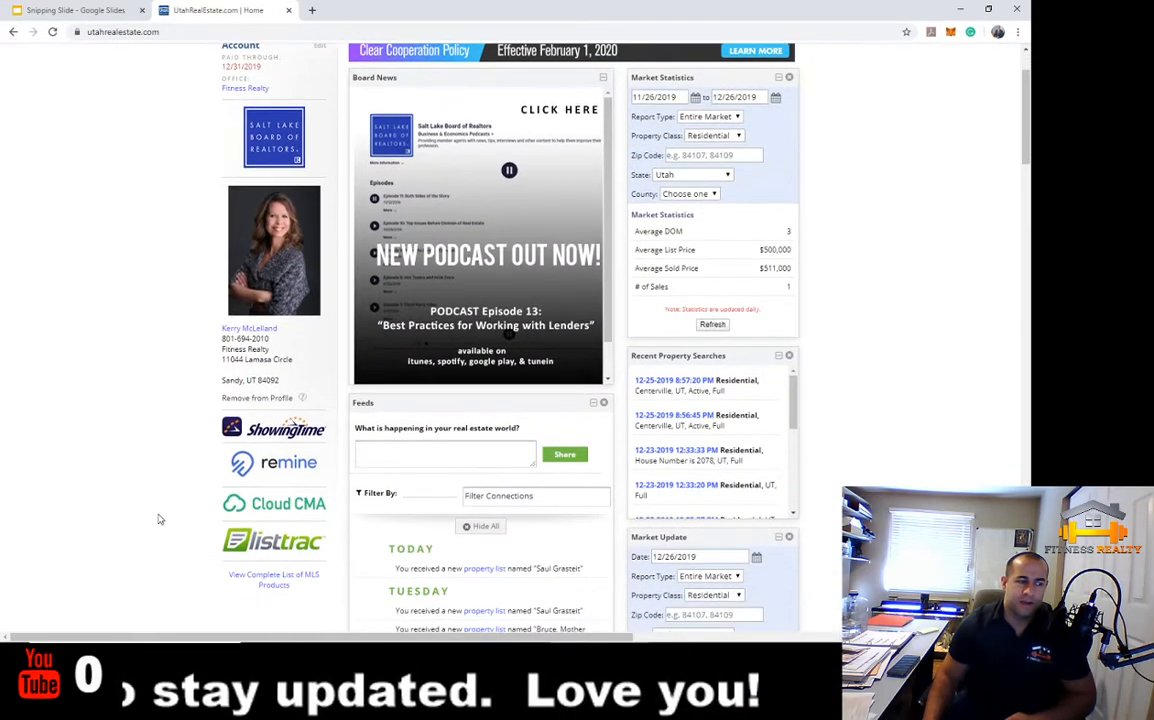
left_click(285, 510)
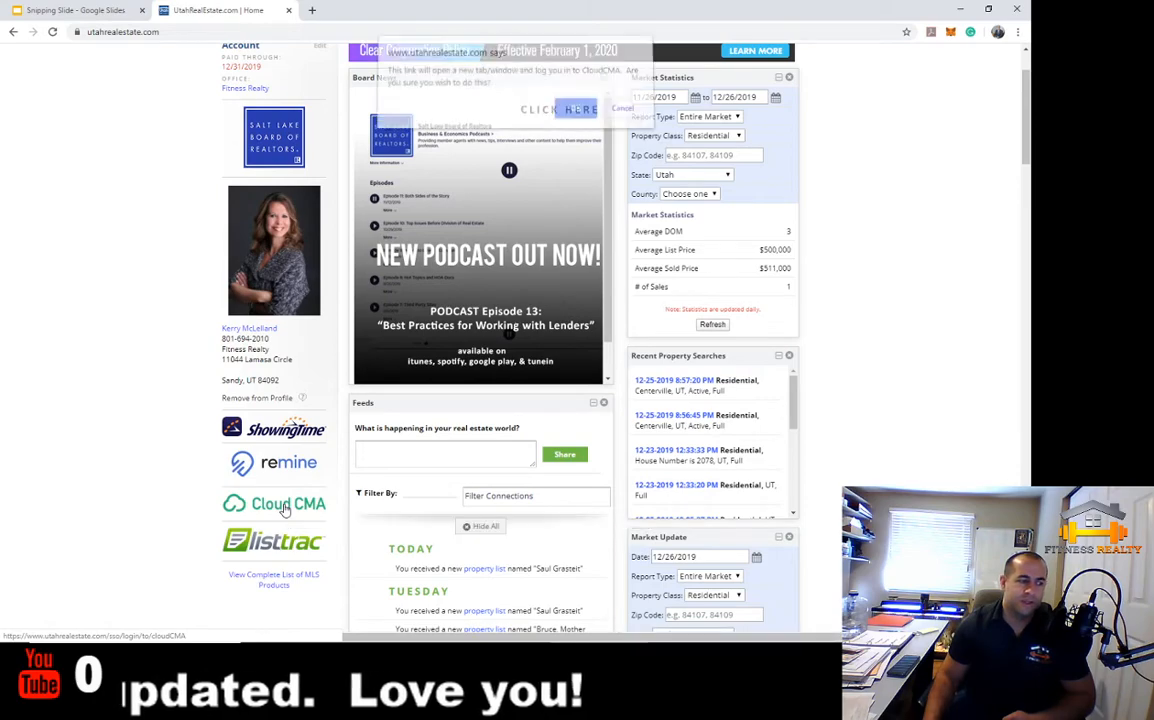
left_click(576, 114)
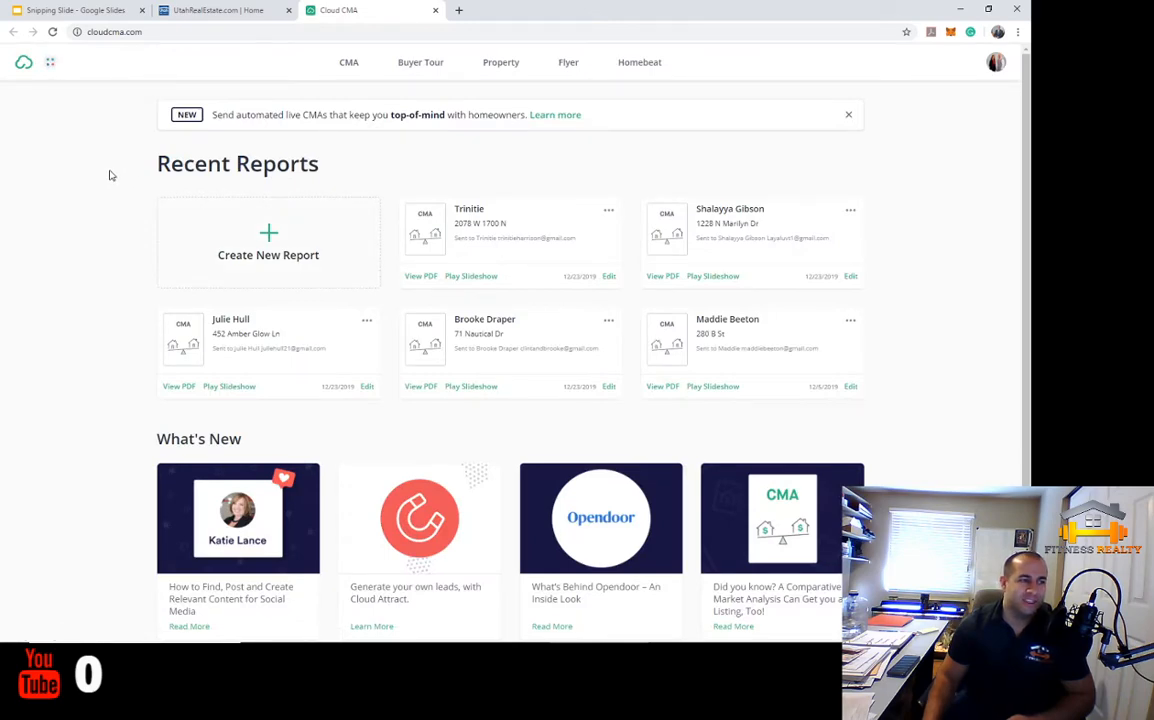
Open Account Settings from the profile menu, then select and deselect the Full Name text
left_click(996, 66)
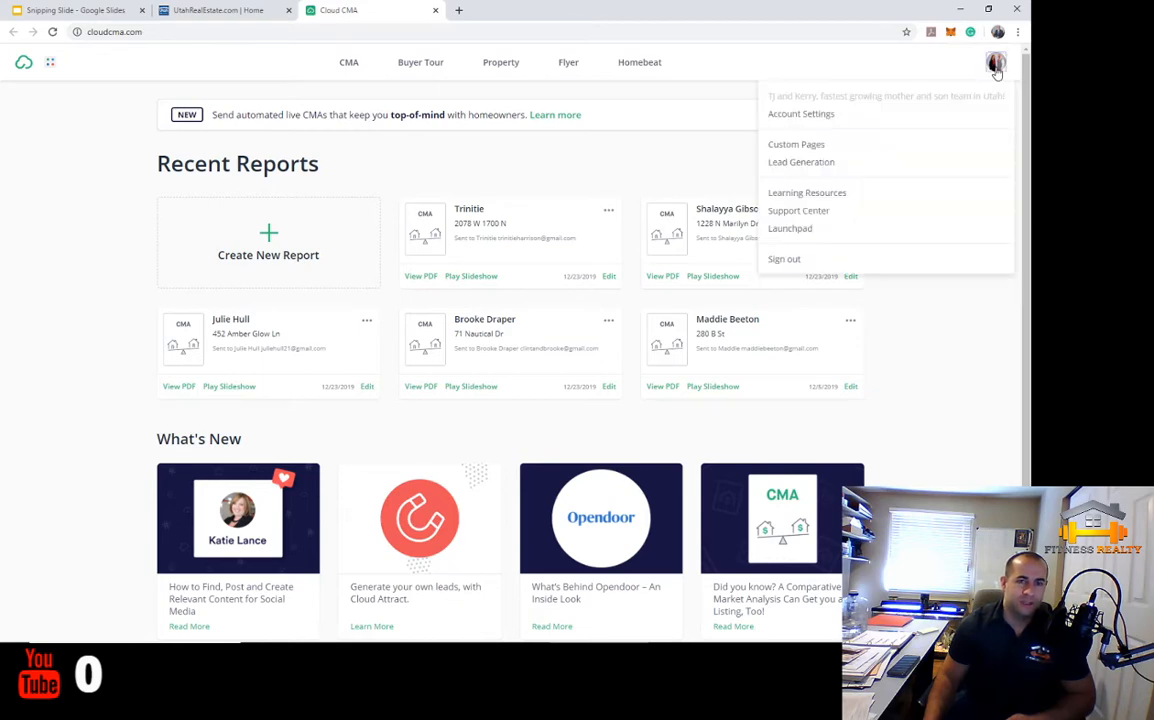
left_click(874, 117)
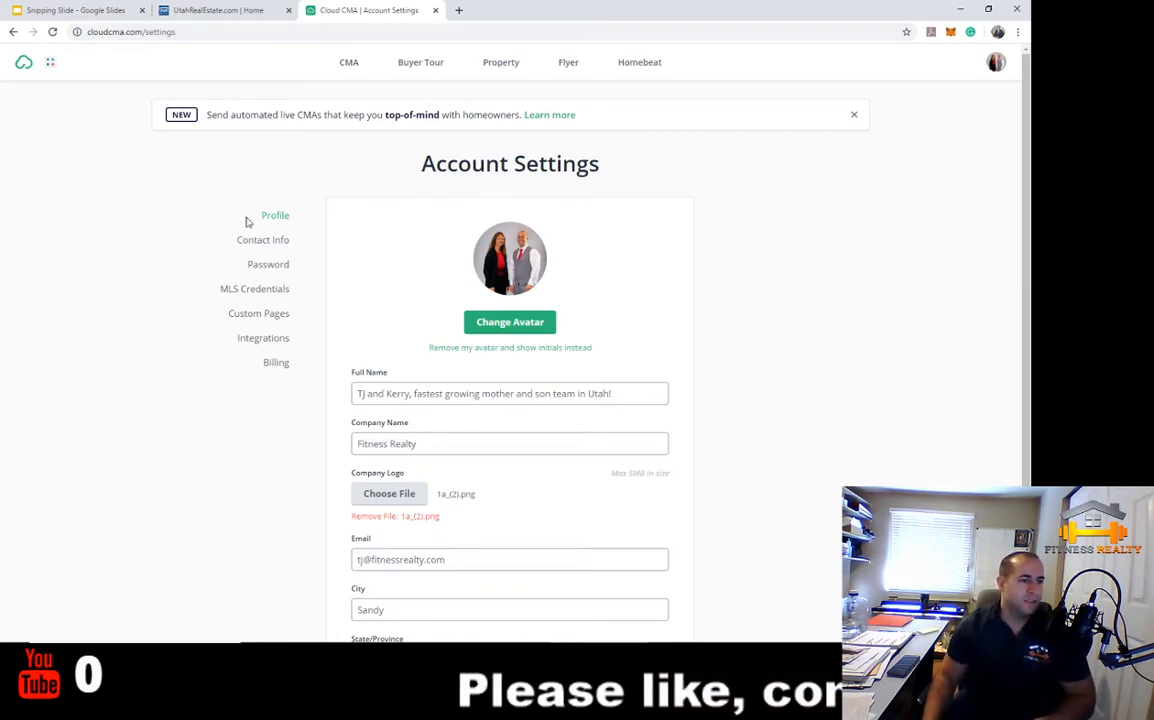
scroll(675, 330, "down", 1)
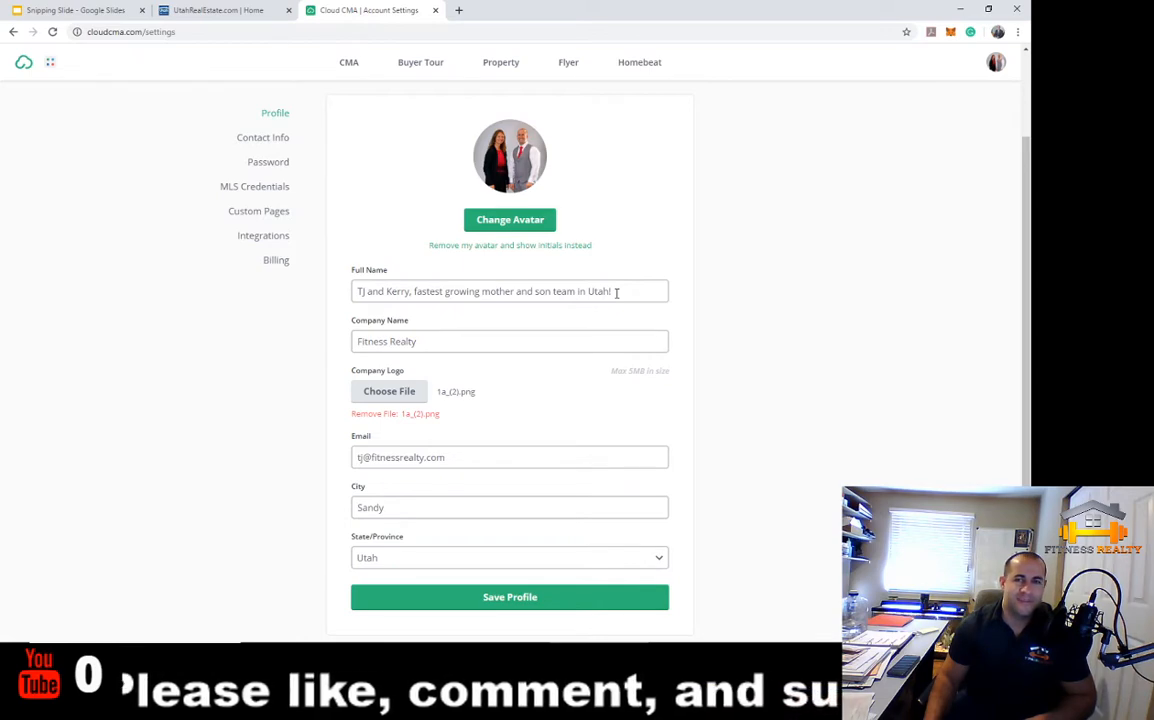
left_click_drag(616, 292, 363, 291)
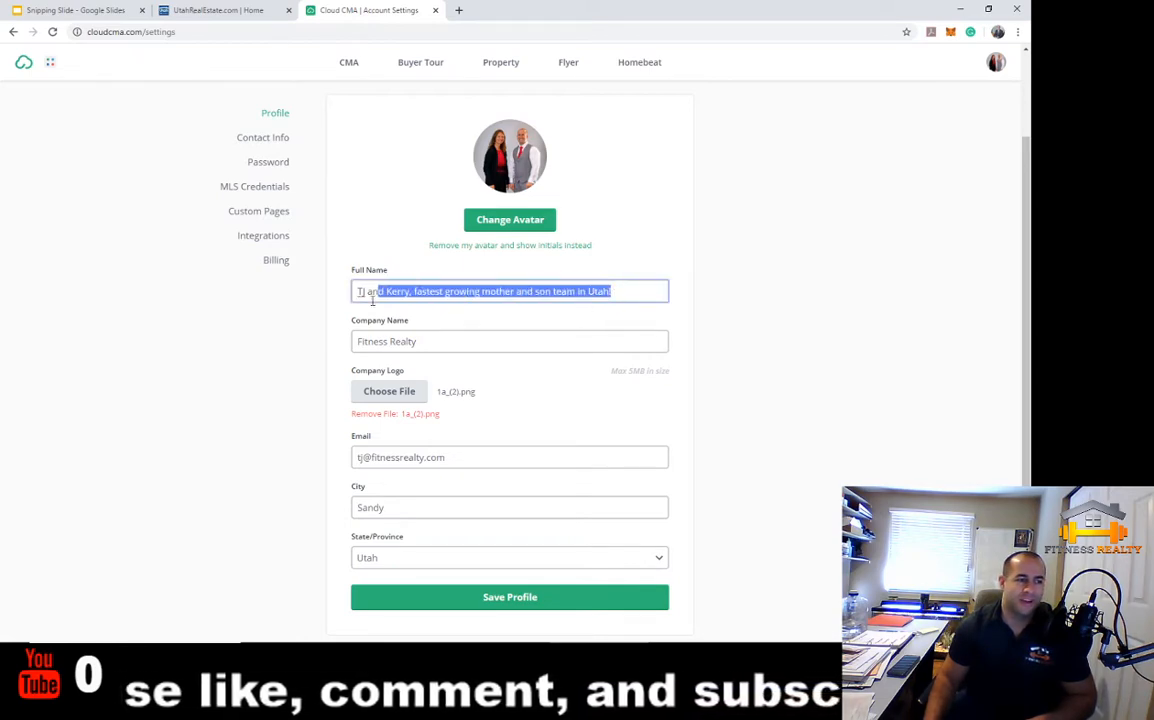
left_click(600, 324)
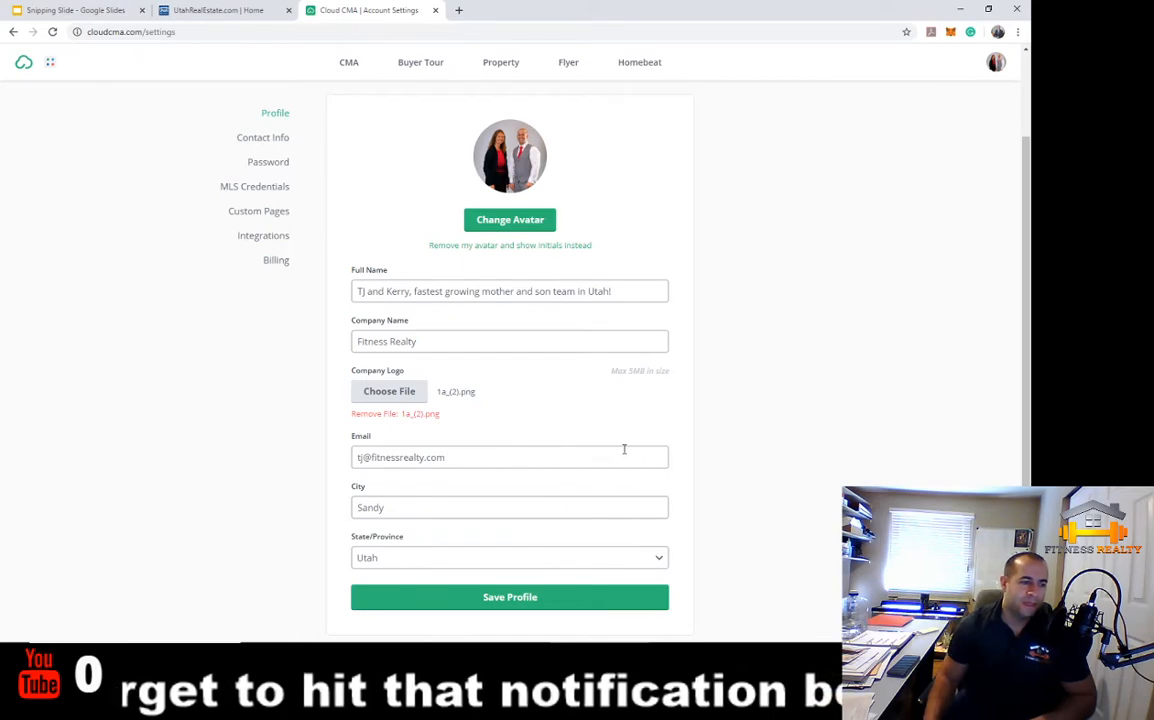
View the Contact Info settings and check the Contact Method options without changing them
left_click(248, 139)
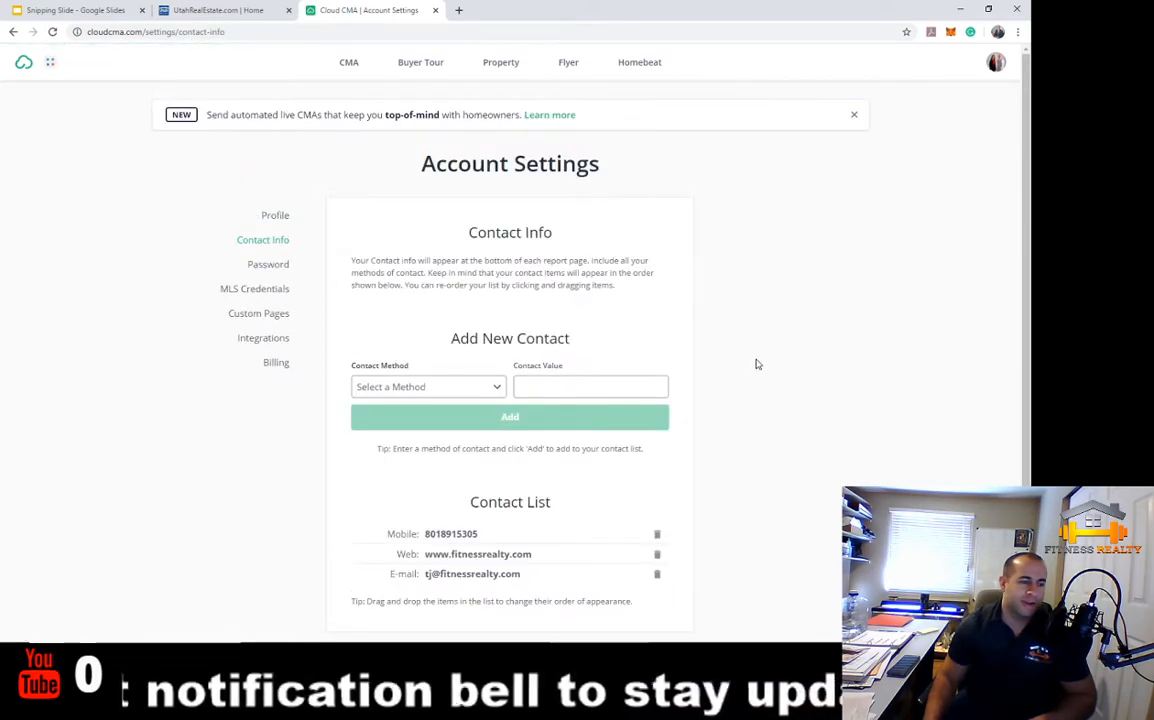
left_click(417, 380)
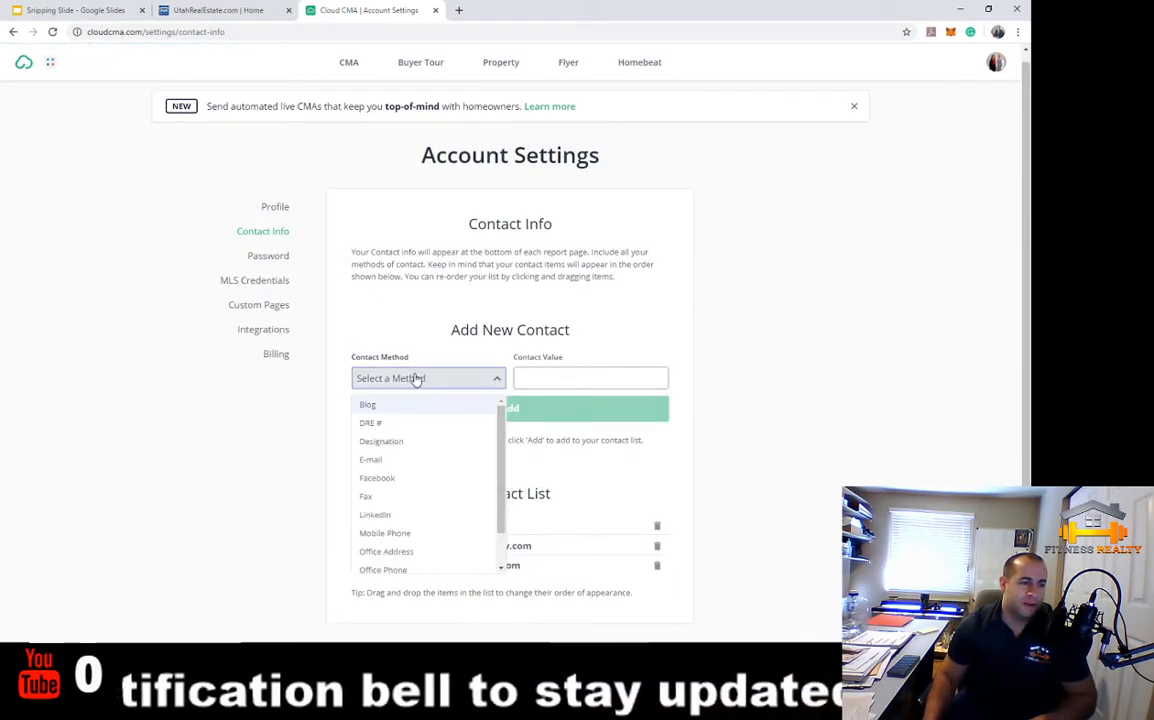
left_click(796, 363)
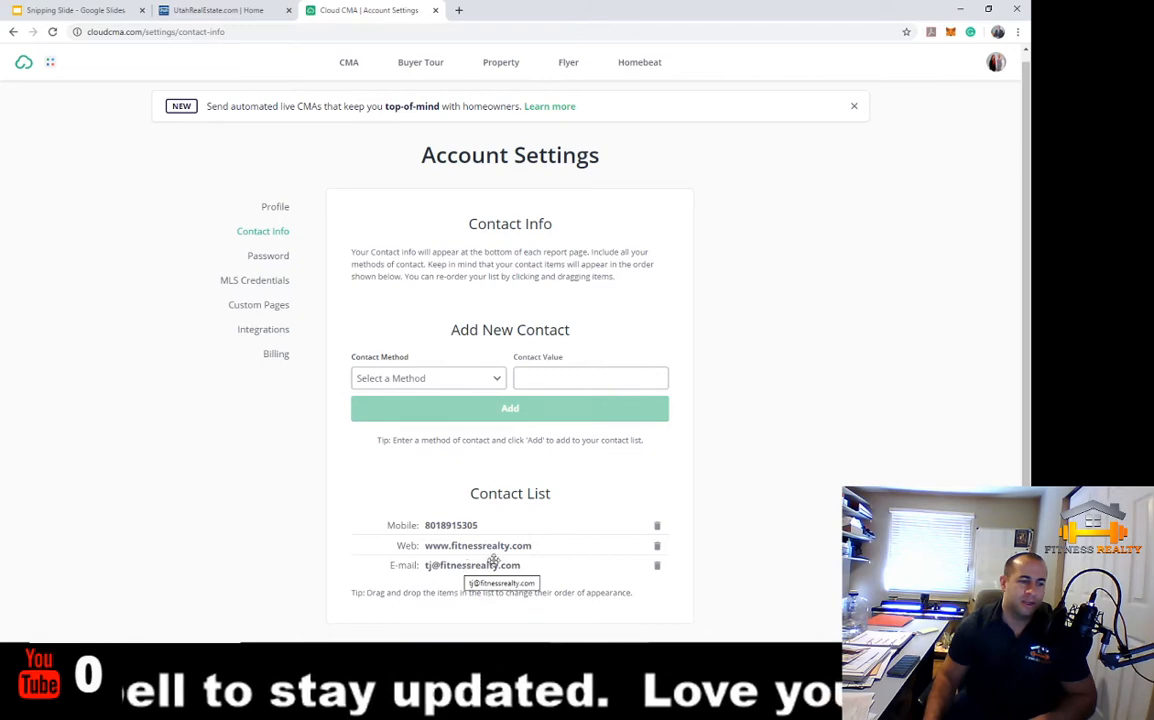
Browse the Password, MLS Credentials and Custom Pages settings
left_click(258, 257)
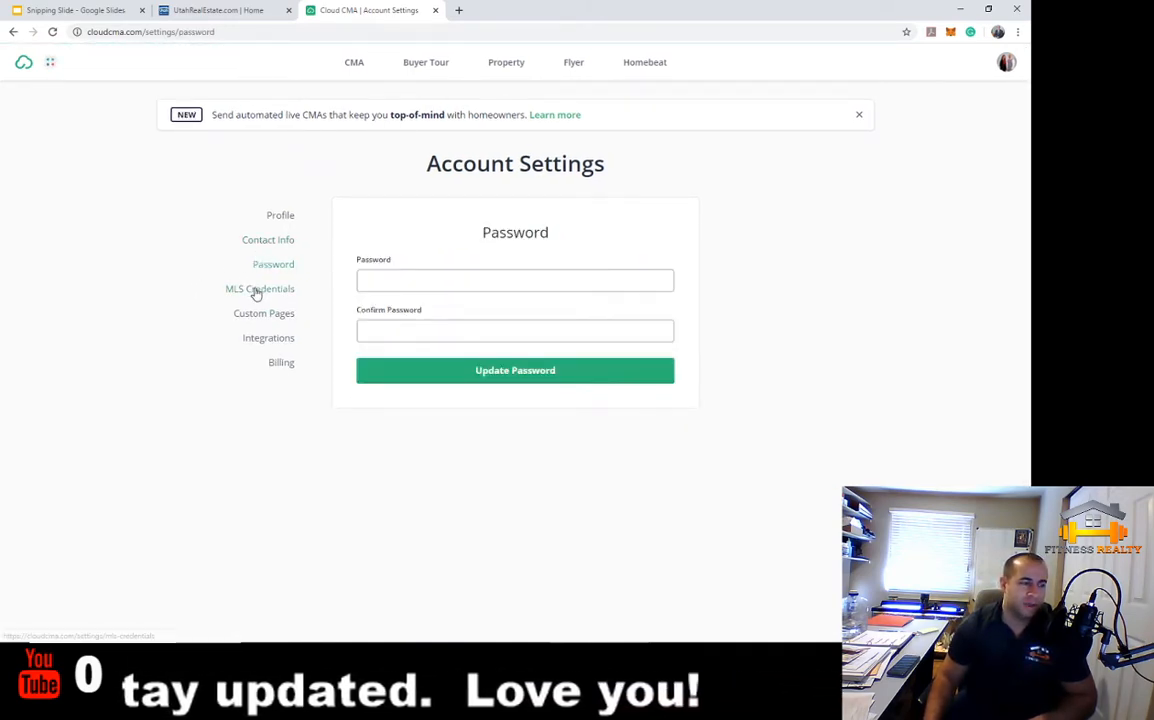
left_click(253, 290)
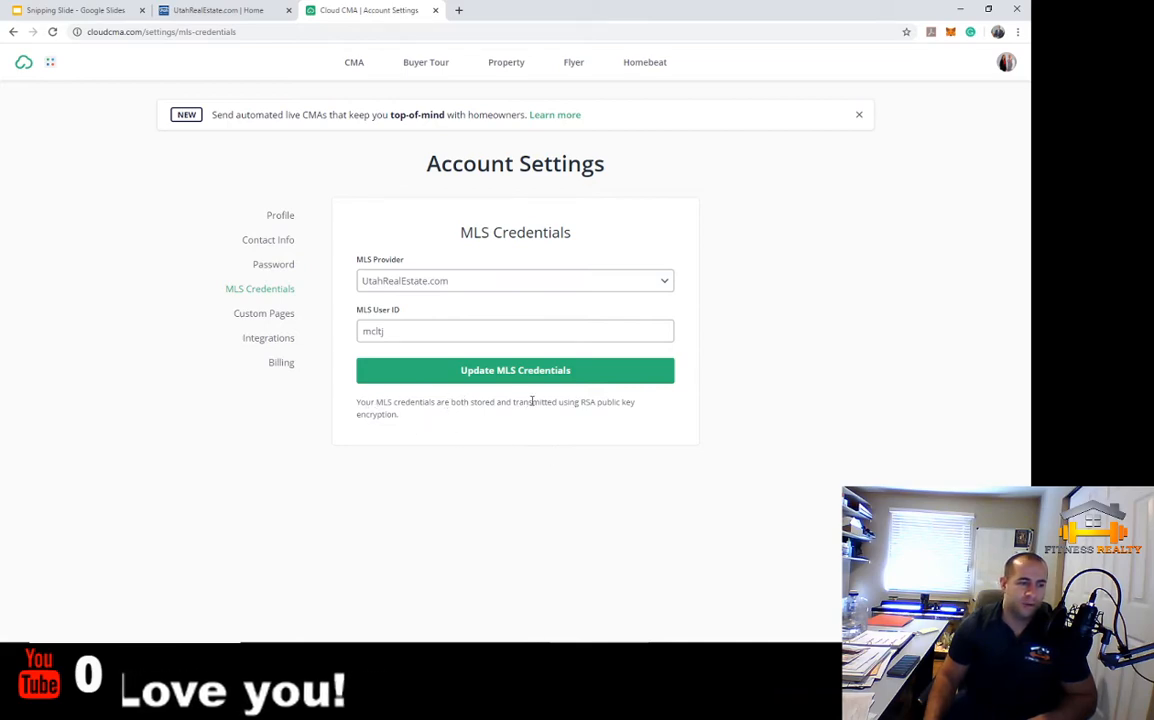
left_click(270, 318)
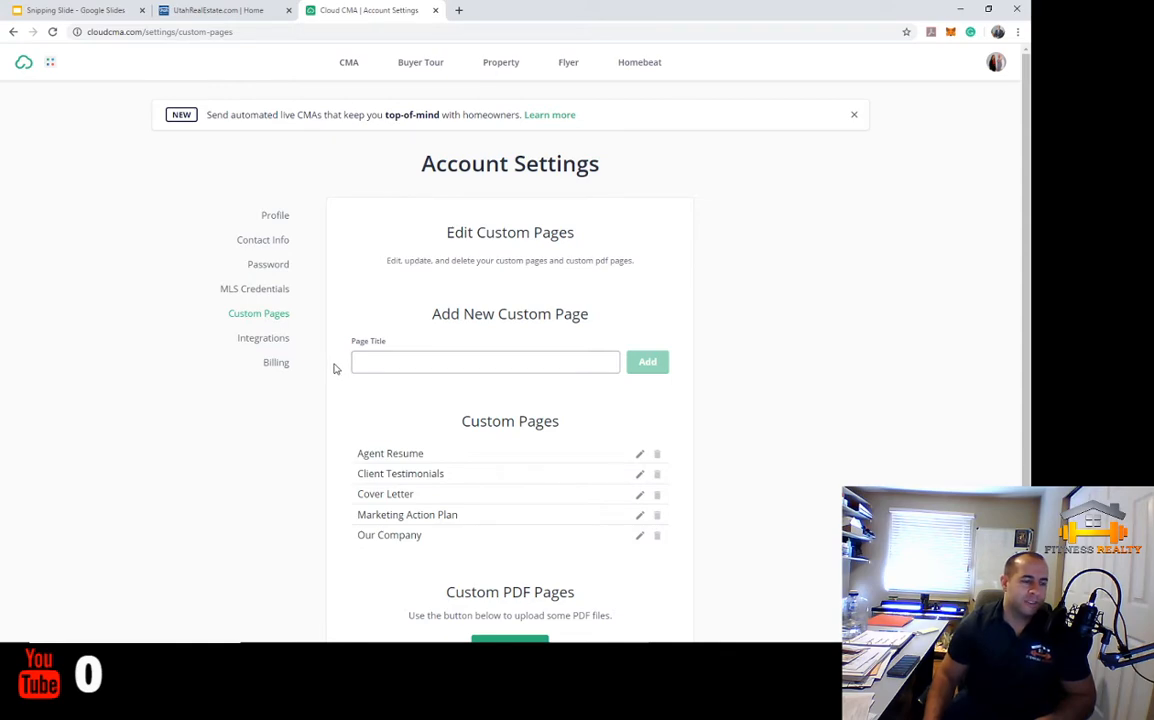
Preview the Agent Resume custom page as a PDF, close it, then view Integrations settings
scroll(335, 369, "down", 1)
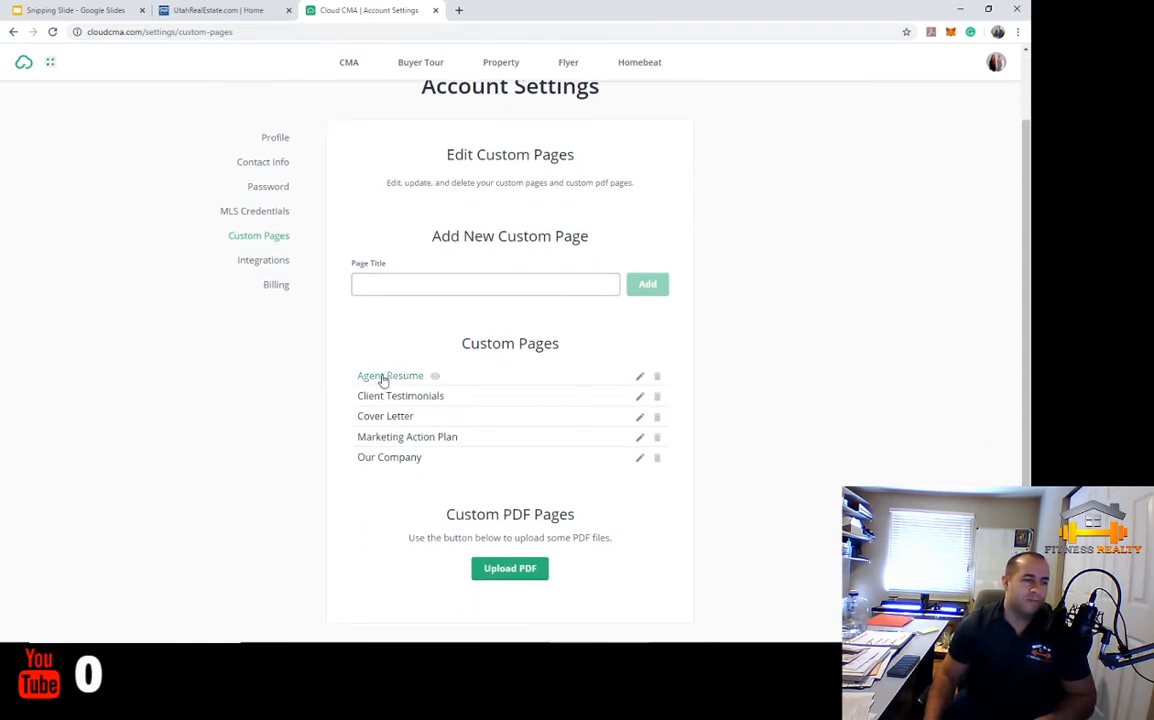
scroll(381, 458, "up", 1)
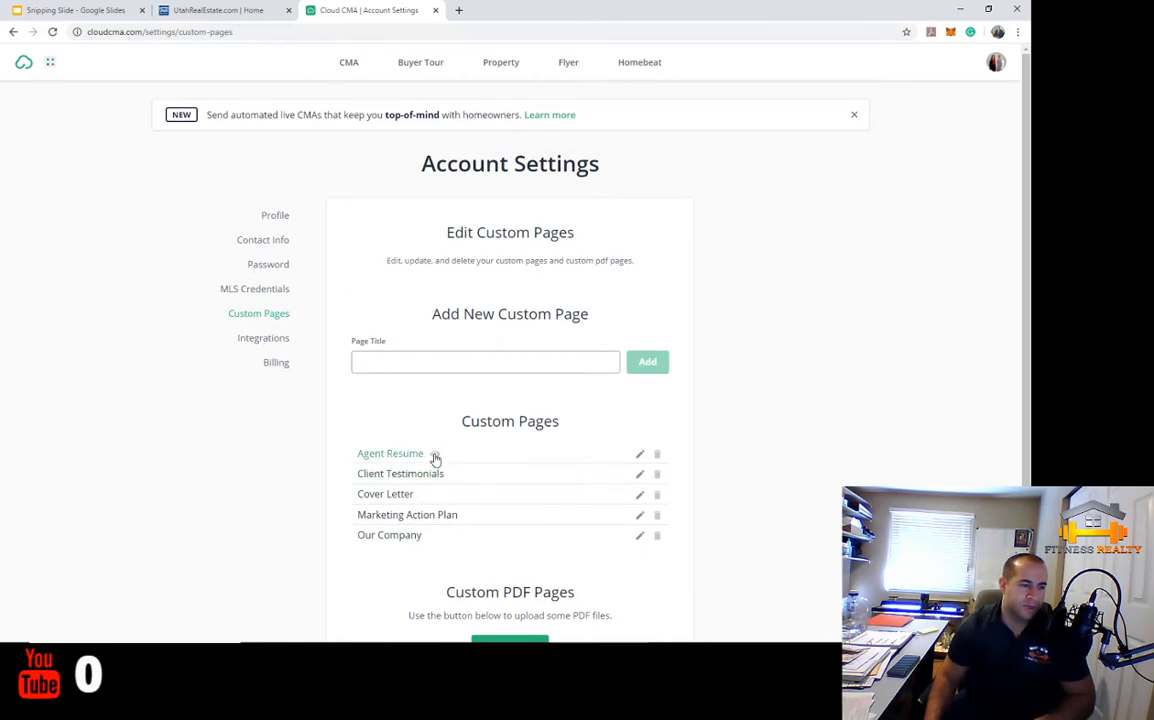
left_click(434, 455)
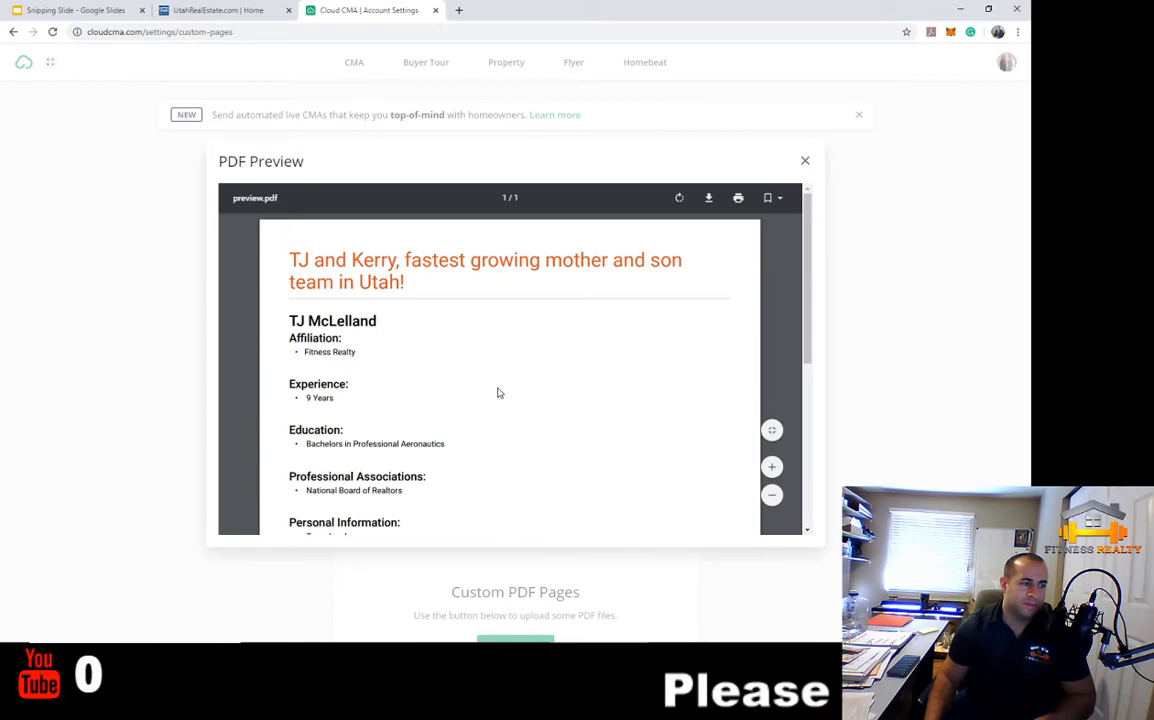
scroll(499, 393, "down", 2)
scroll(499, 393, "up", 2)
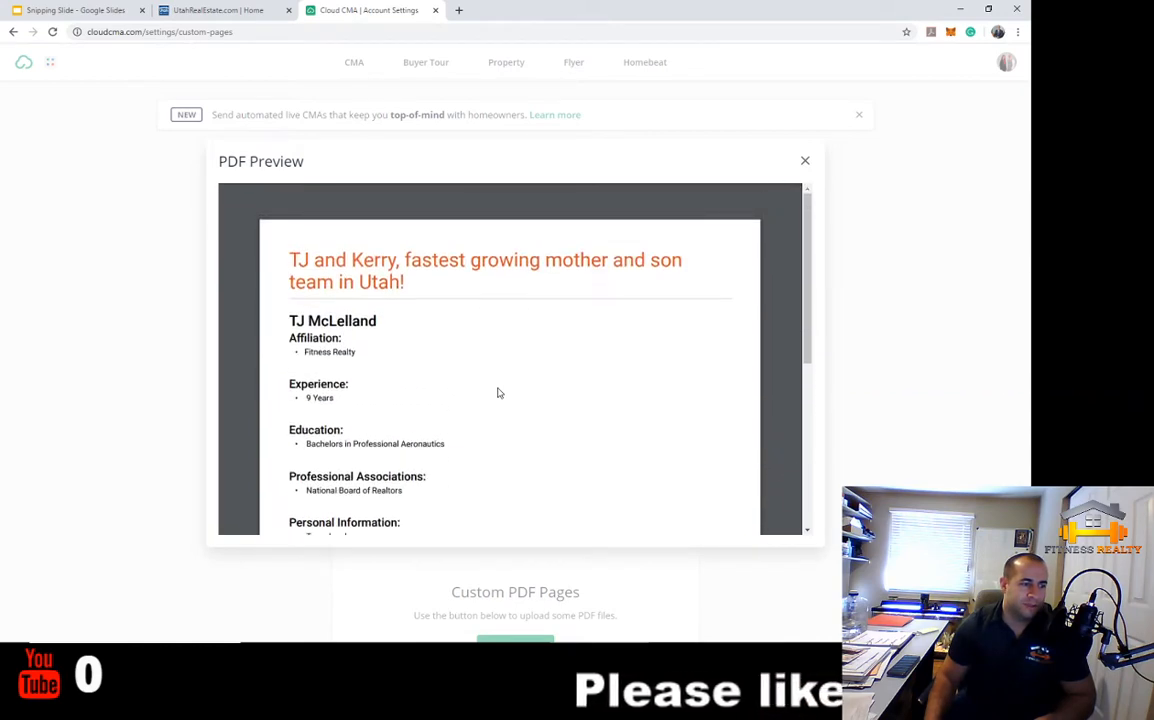
left_click(805, 160)
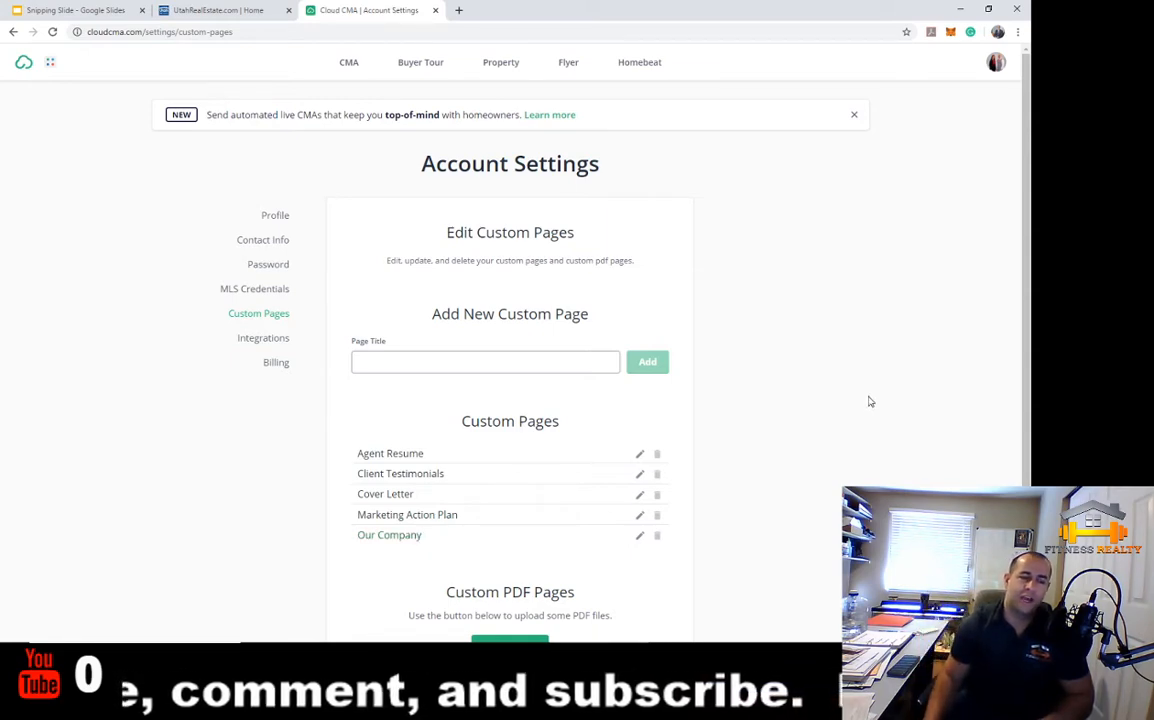
left_click(262, 340)
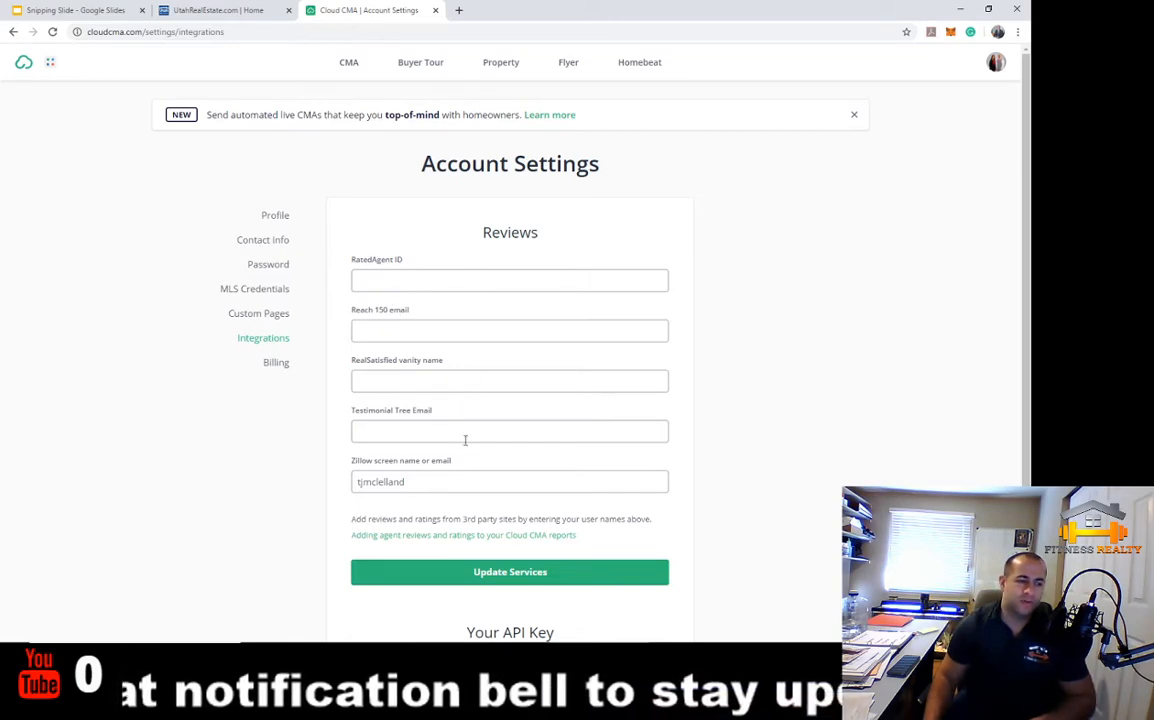
Look over the API Key section, then view the Billing settings with the free subscription
scroll(616, 370, "down", 2)
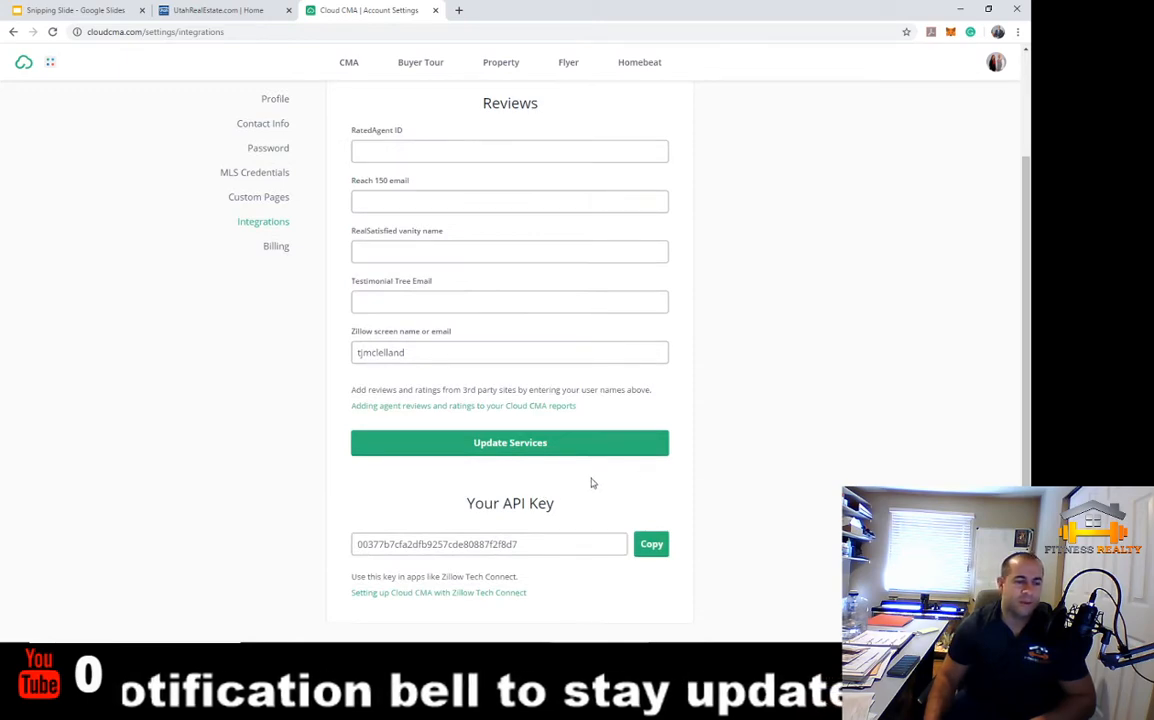
scroll(707, 520, "up", 2)
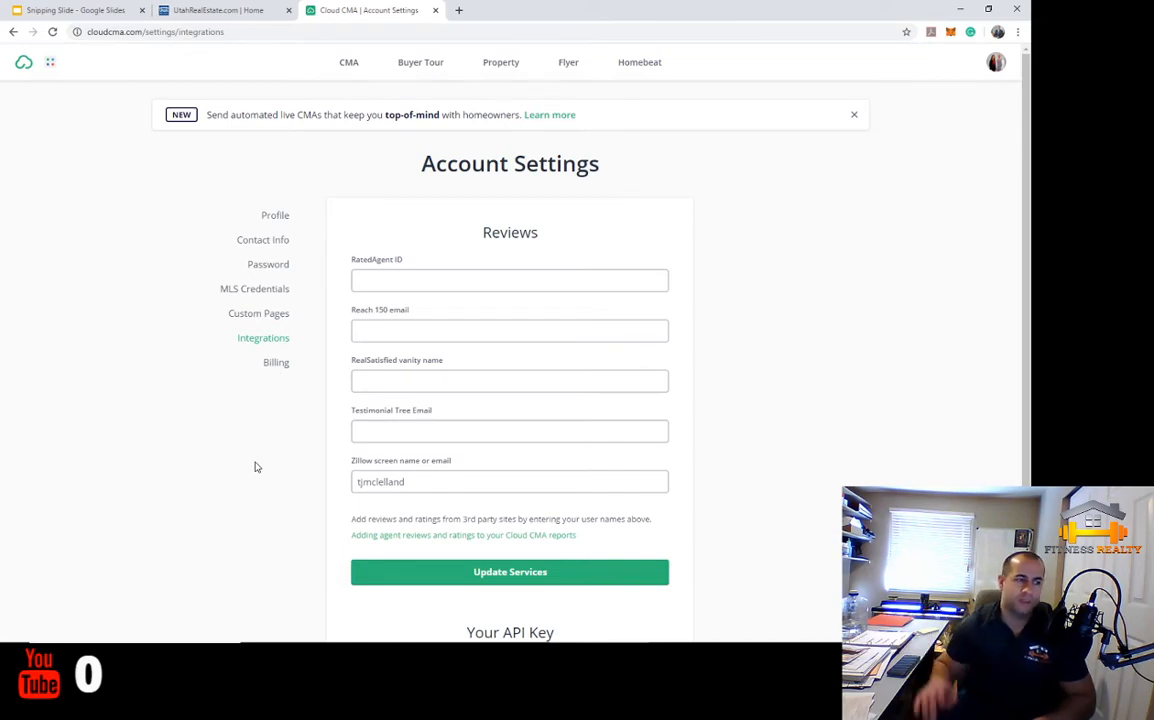
left_click(272, 364)
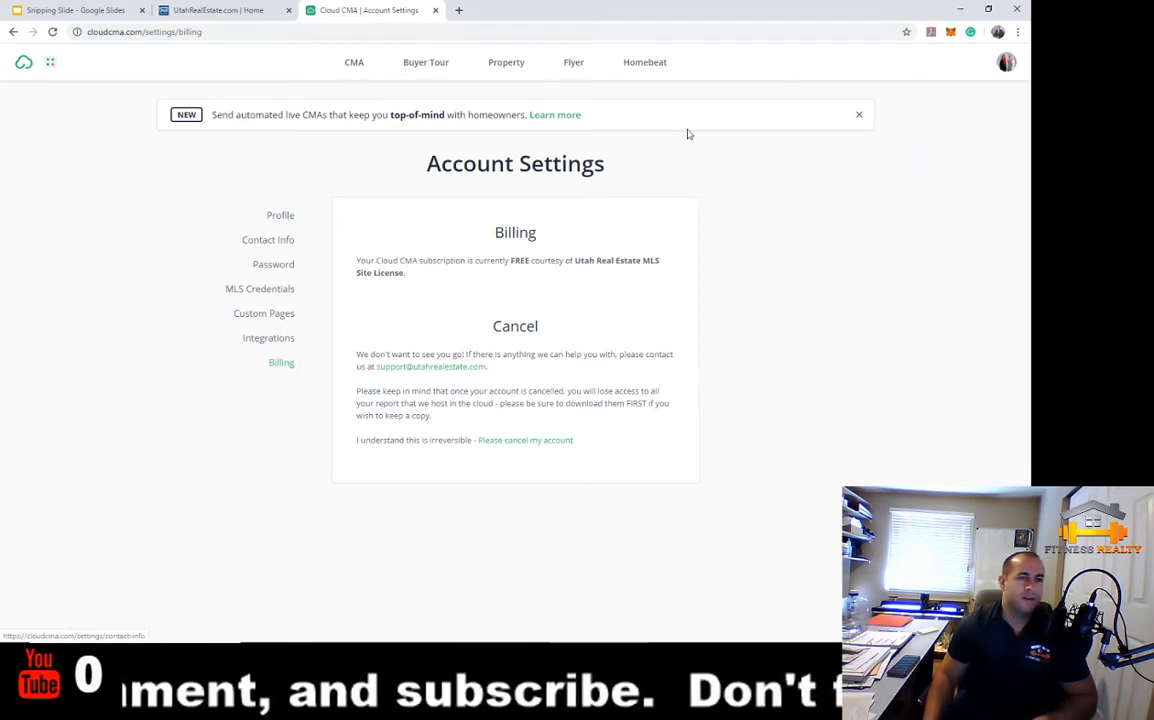
Open Lead Generation settings and preview the 'What's My Home Worth?' landing page
left_click(1010, 65)
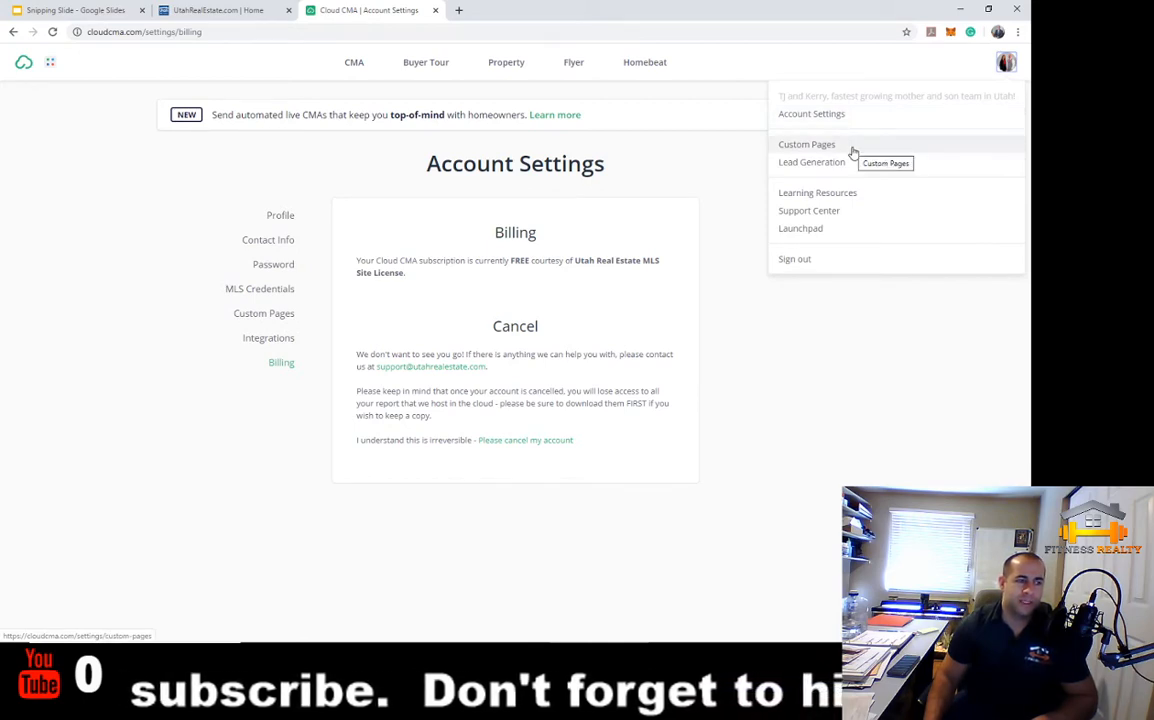
left_click(812, 163)
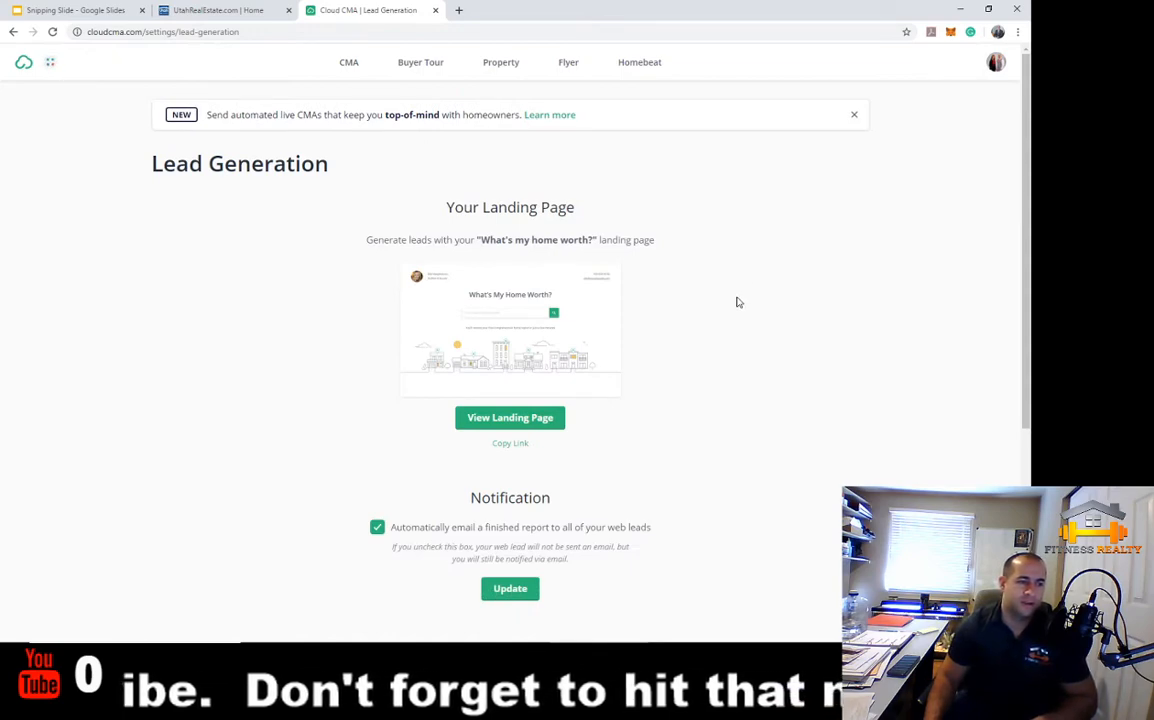
scroll(739, 301, "down", 1)
scroll(740, 300, "up", 1)
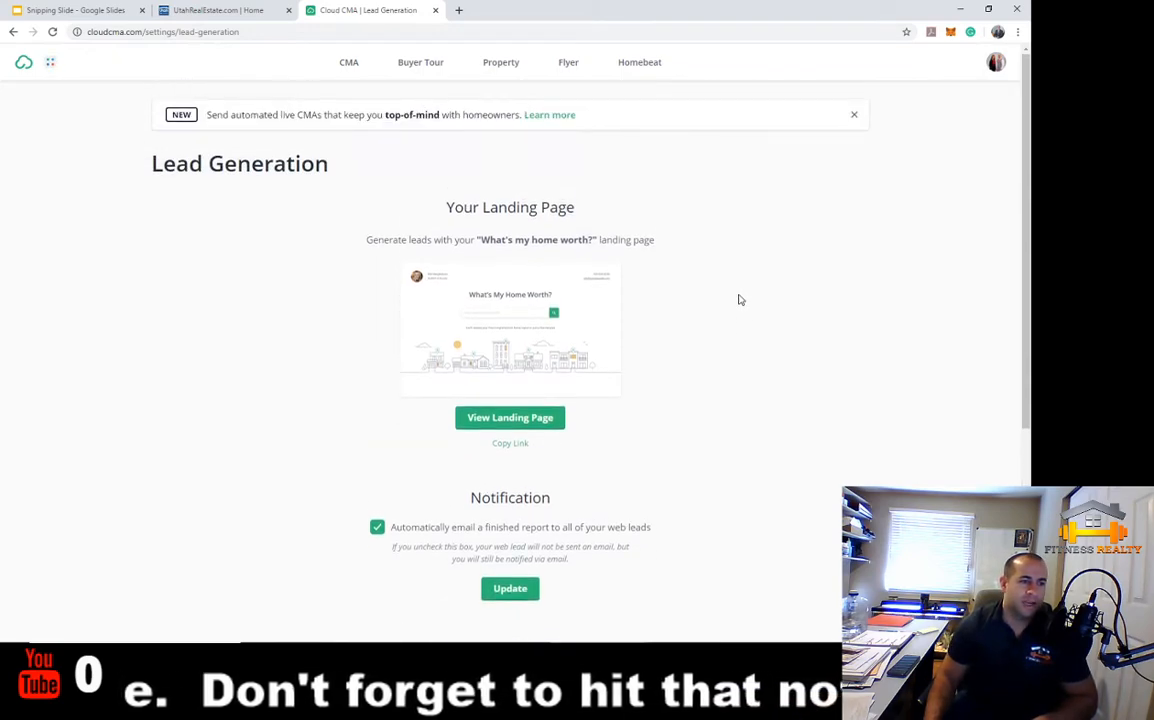
left_click(520, 427)
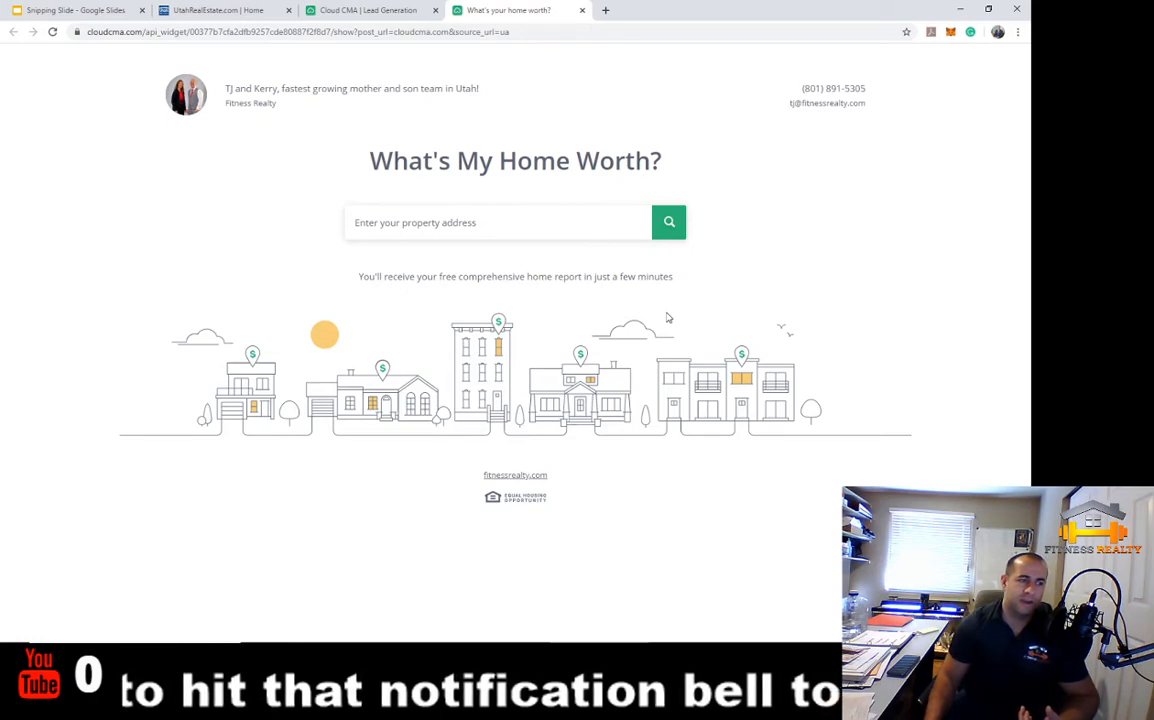
Try the landing page's address search box, then close the landing page tab
left_click(390, 225)
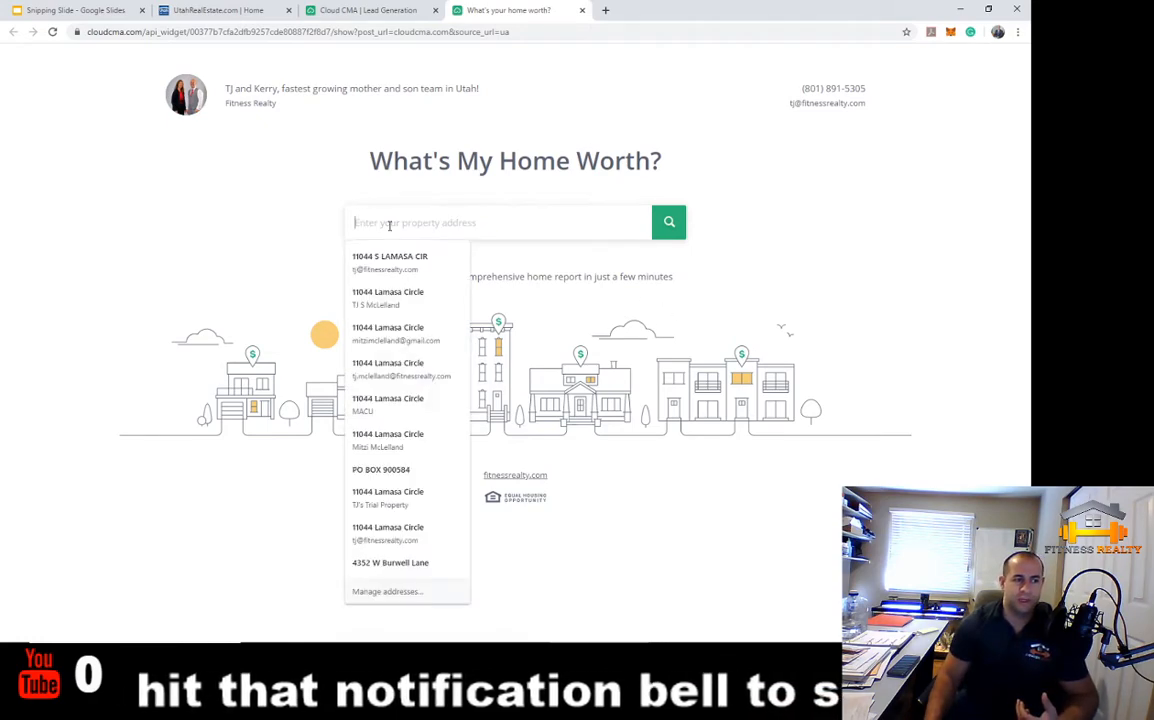
left_click(519, 248)
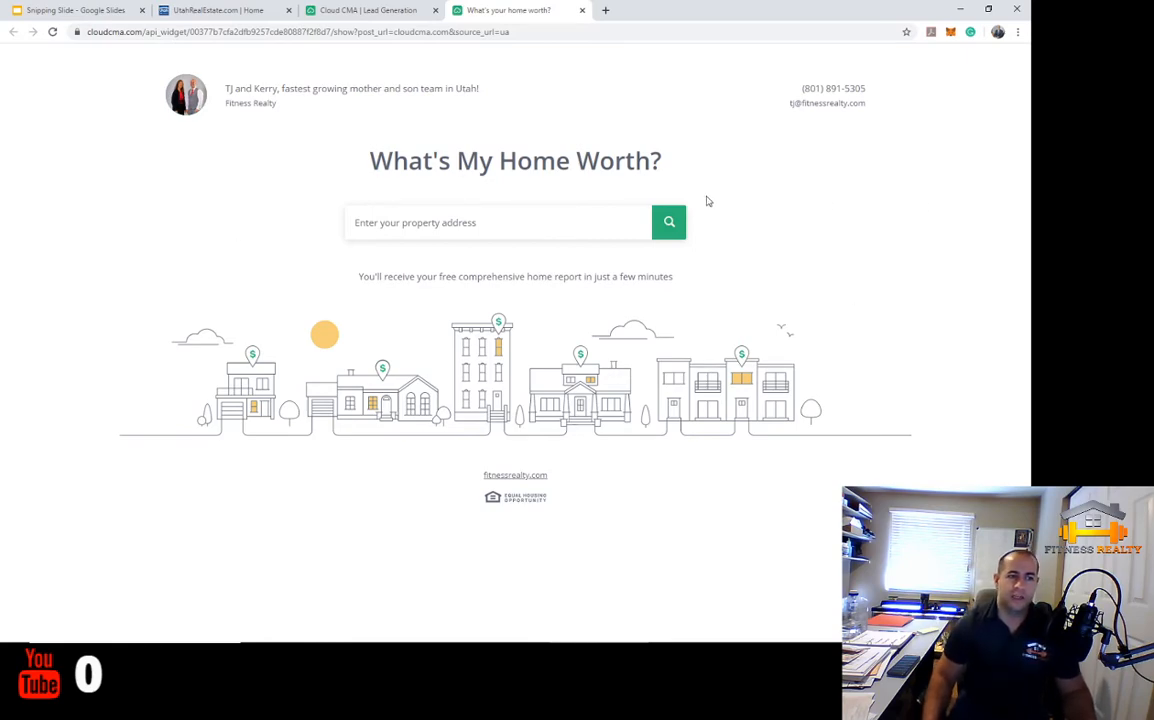
left_click(582, 10)
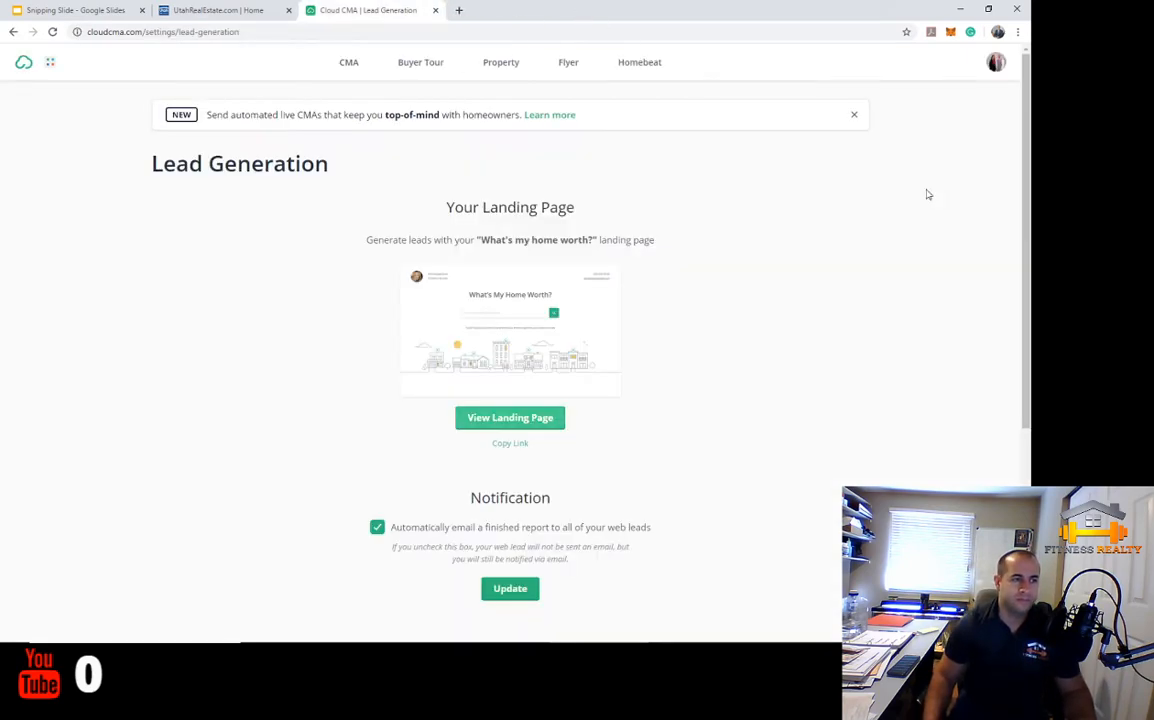
Open and dismiss the account menu twice, then go to the CMA Reports list
left_click(996, 62)
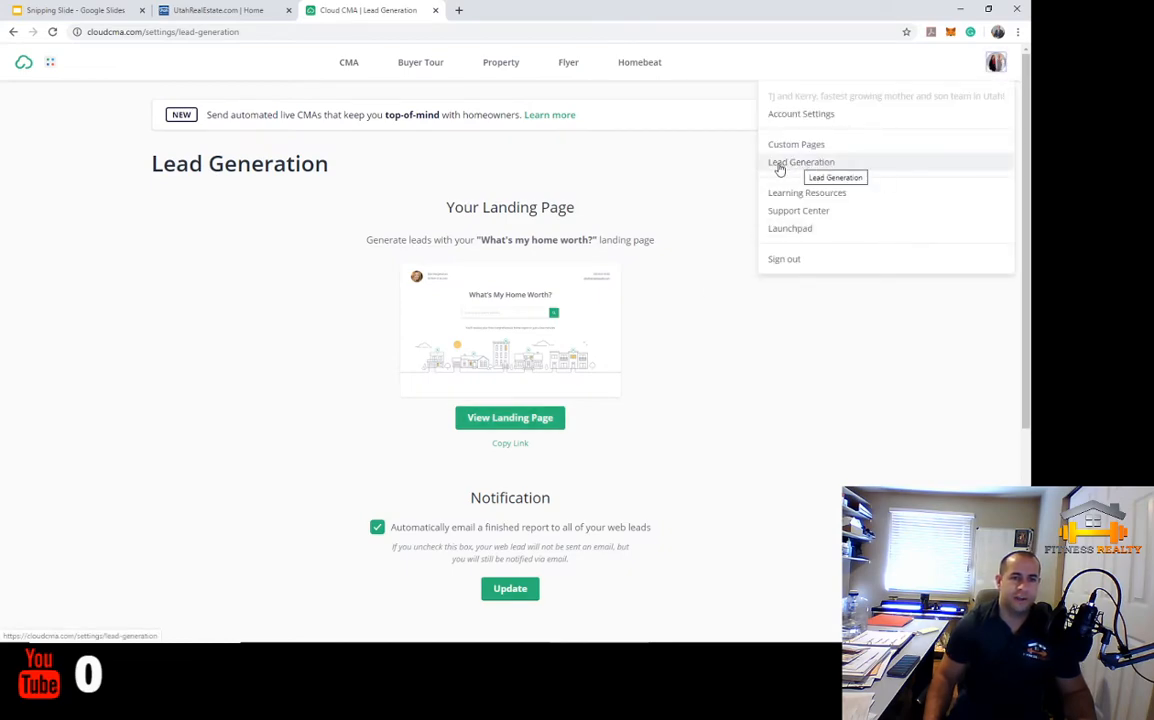
left_click(634, 439)
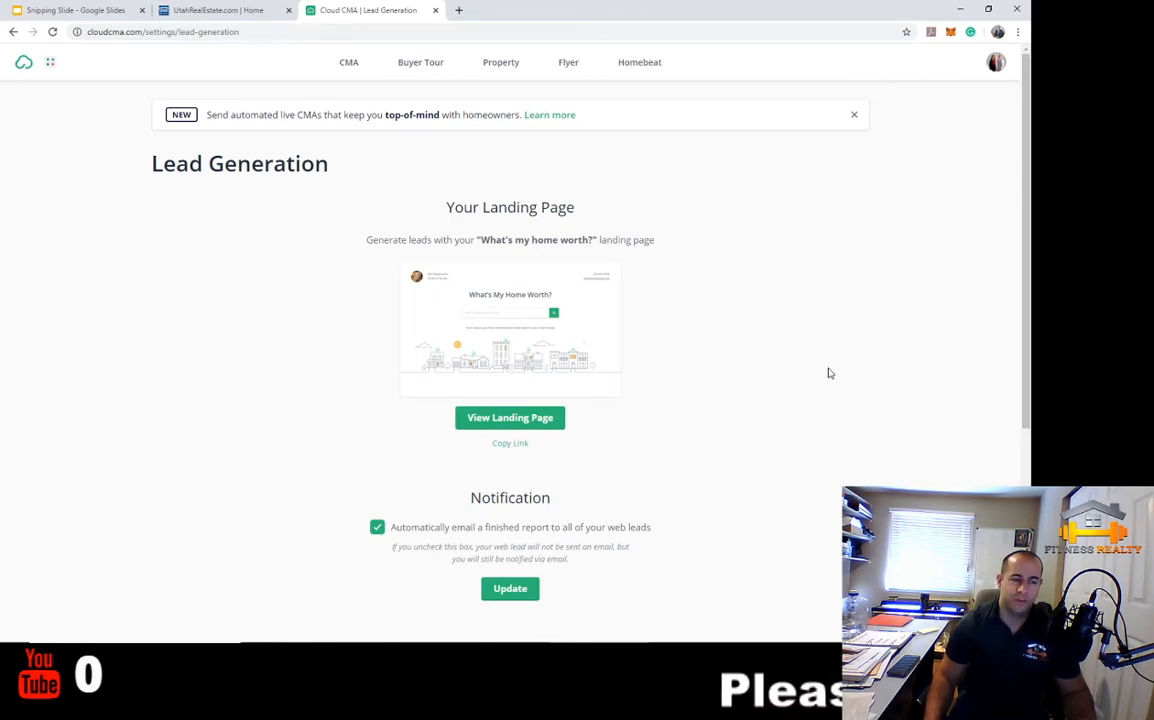
left_click(996, 62)
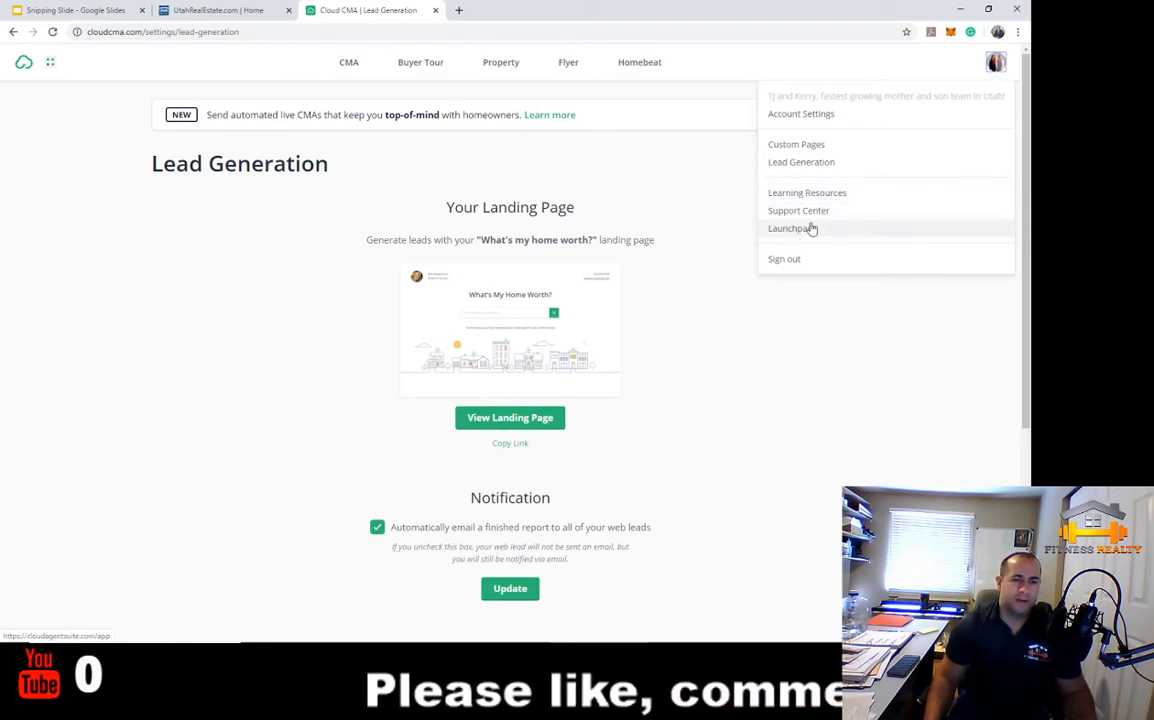
left_click(791, 332)
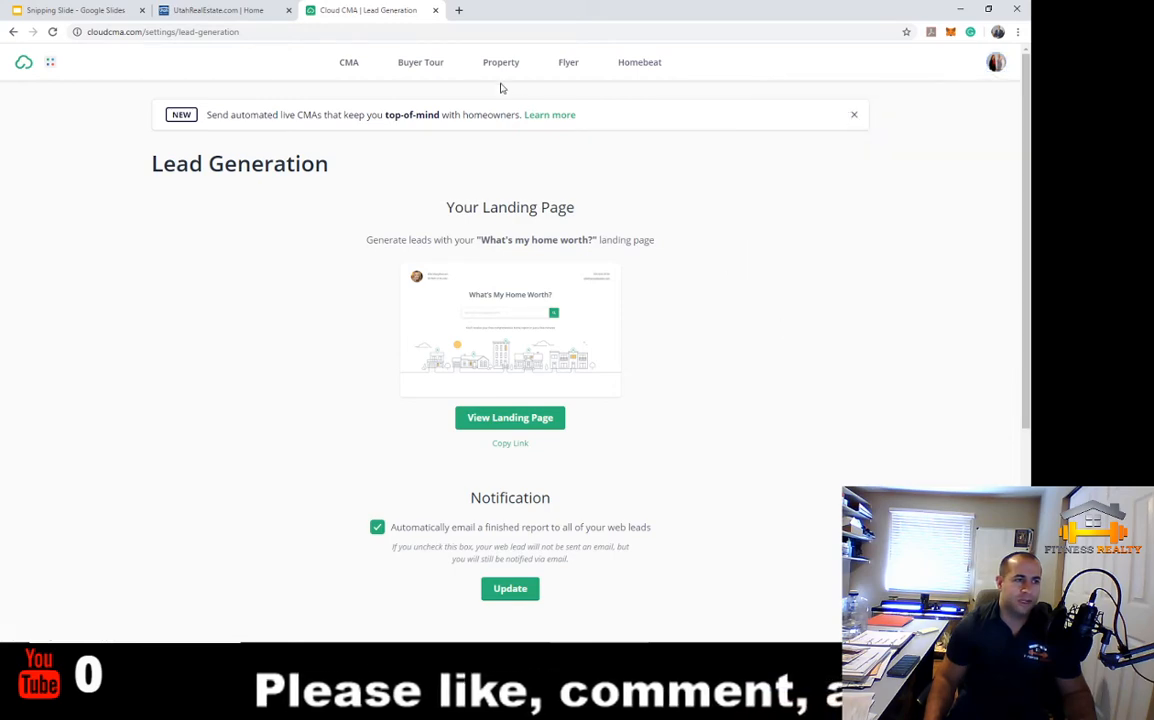
left_click(344, 66)
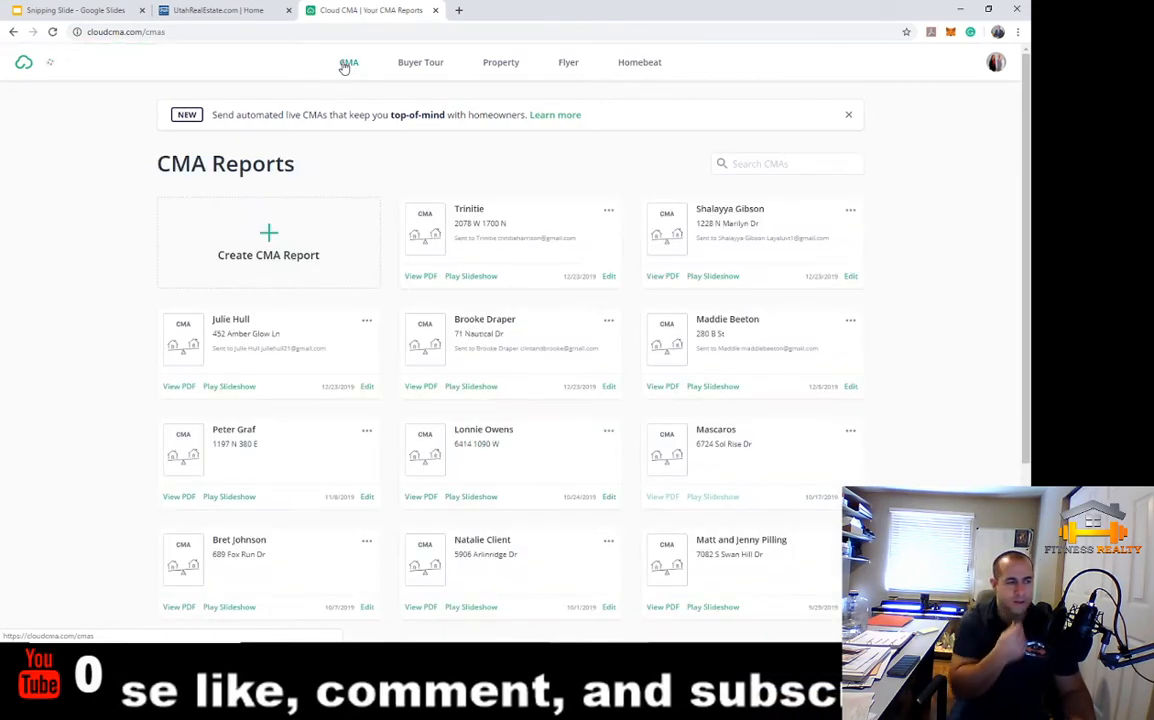
Start a new CMA report and enter the client's full name
left_click(270, 237)
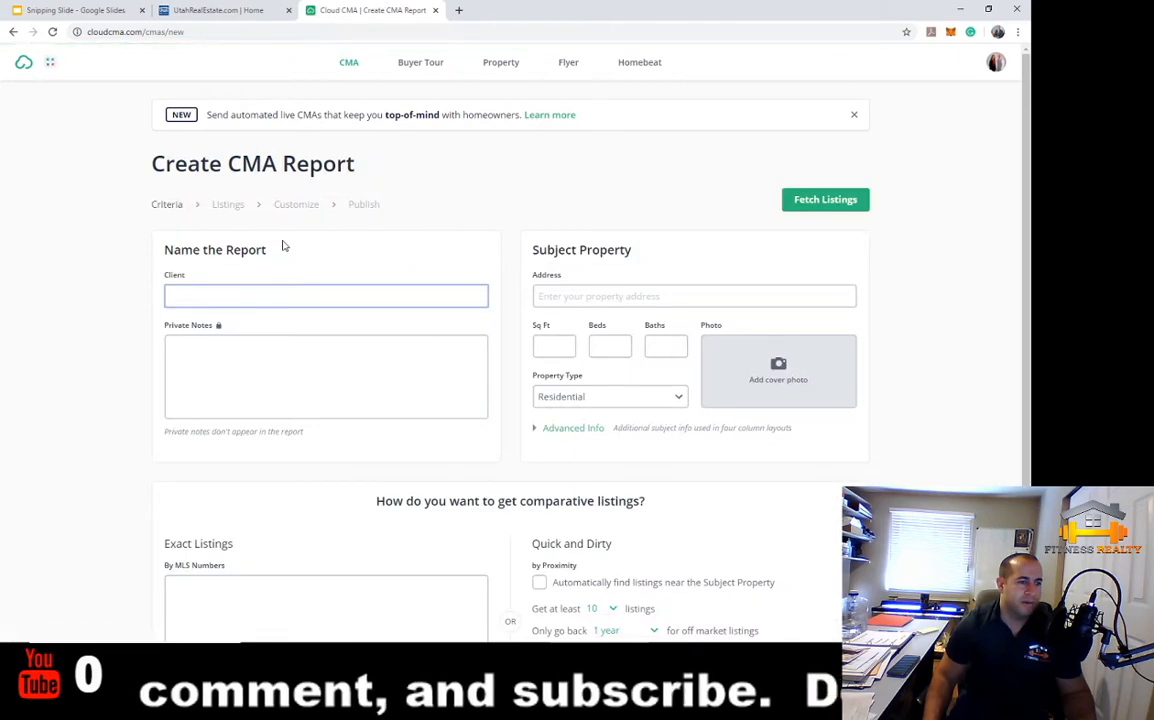
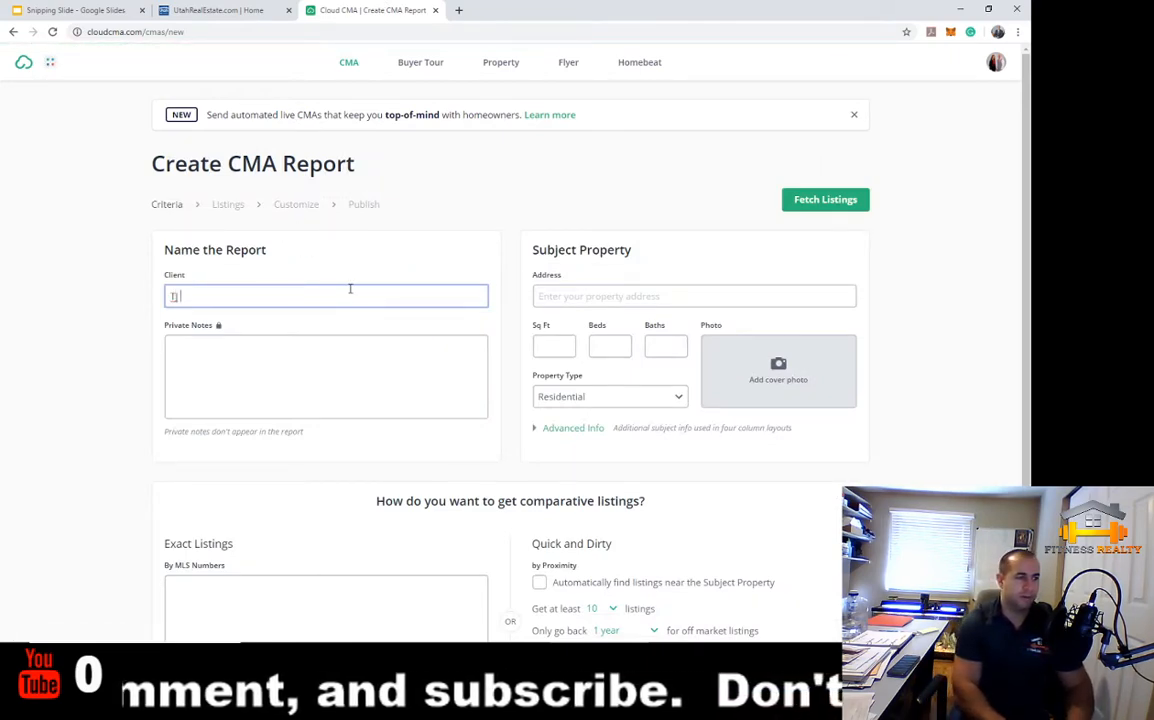
key("Tab")
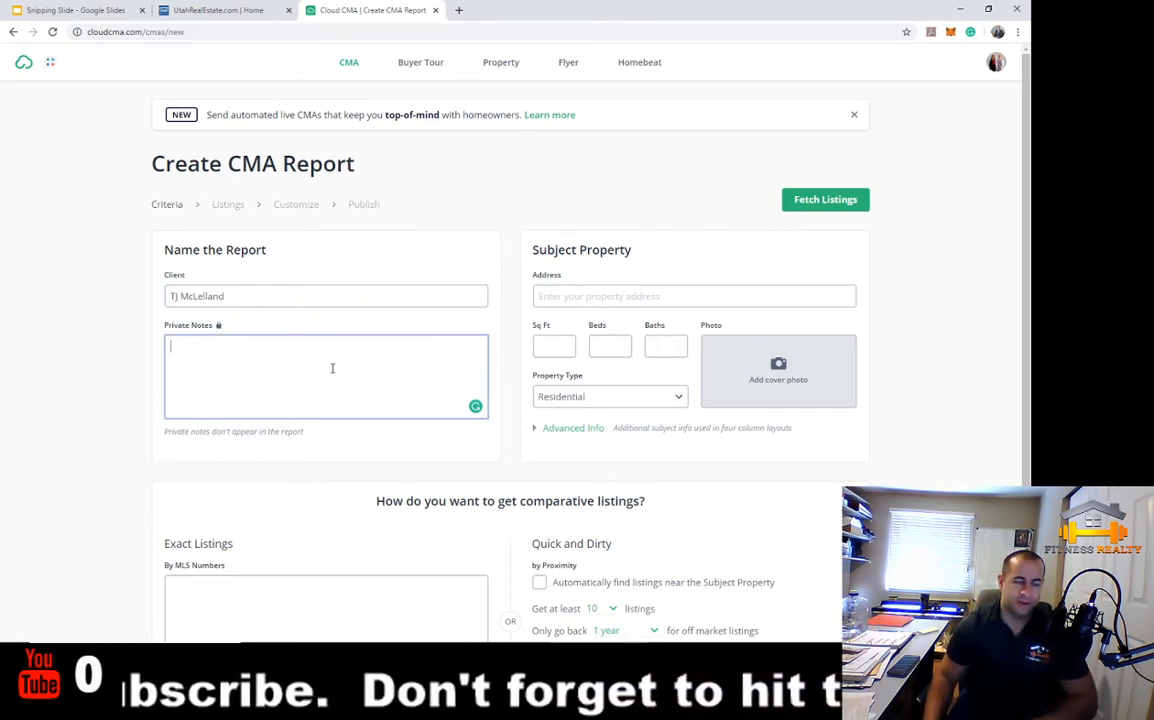
Enter the subject property address via suggestion, auto-filling 1409 sq ft, 5 beds, 1 bath
left_click(609, 295)
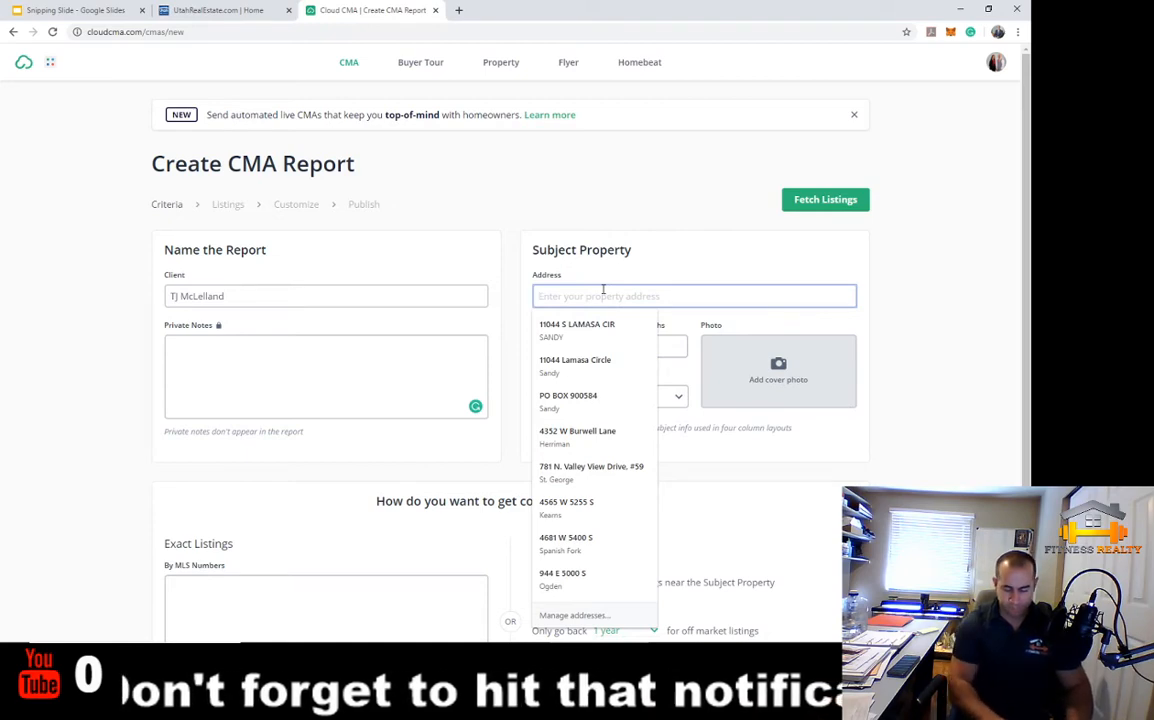
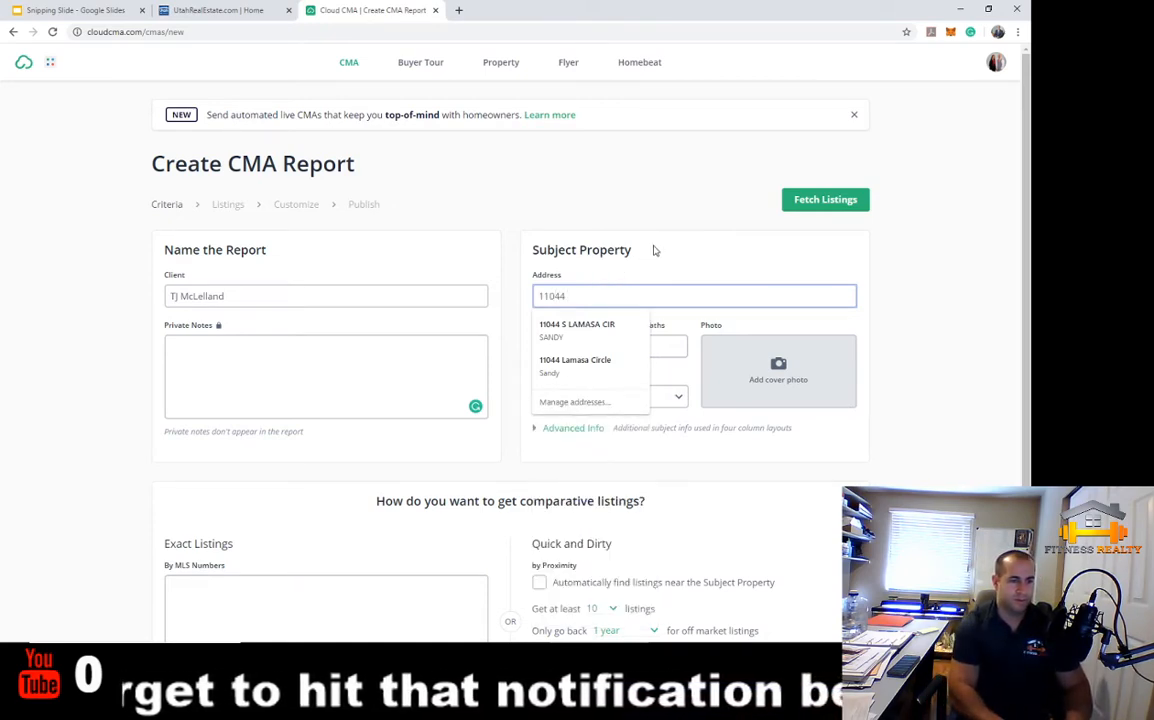
left_click(605, 330)
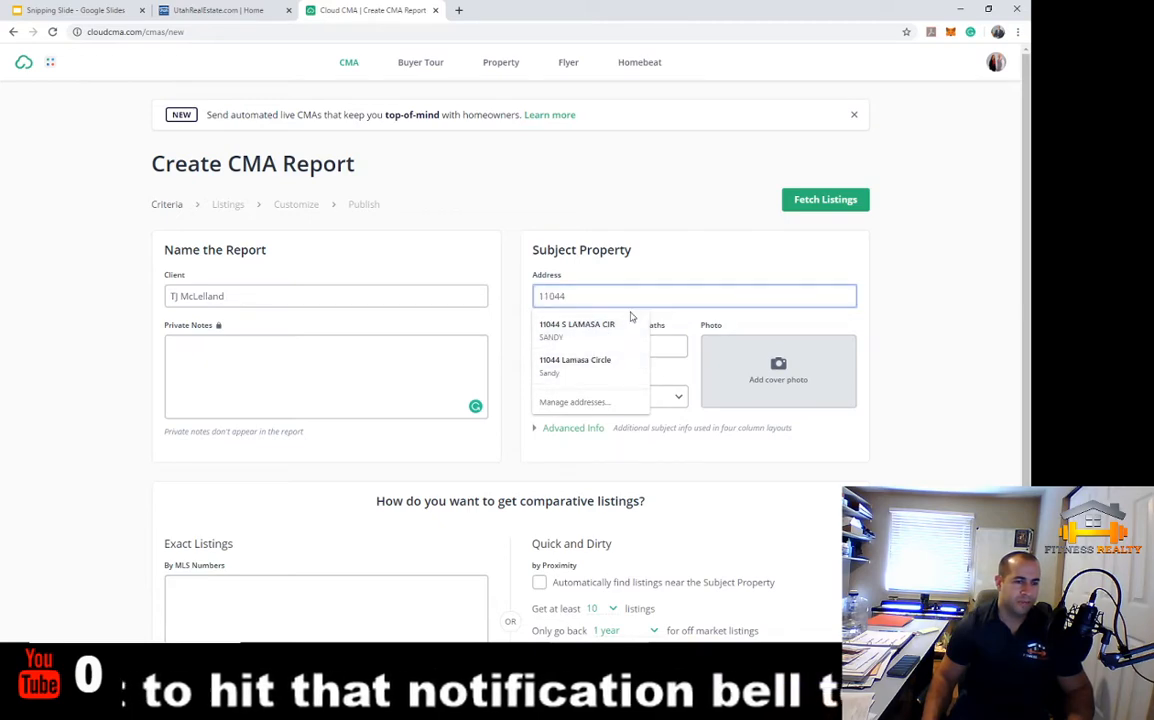
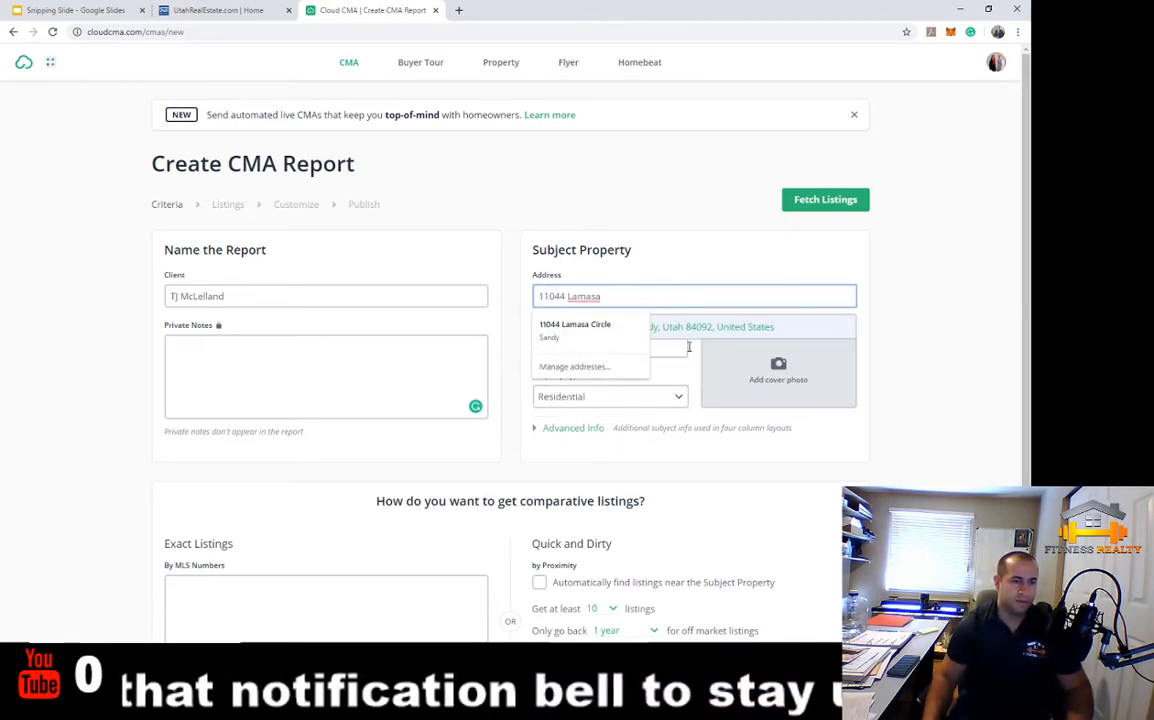
left_click(697, 338)
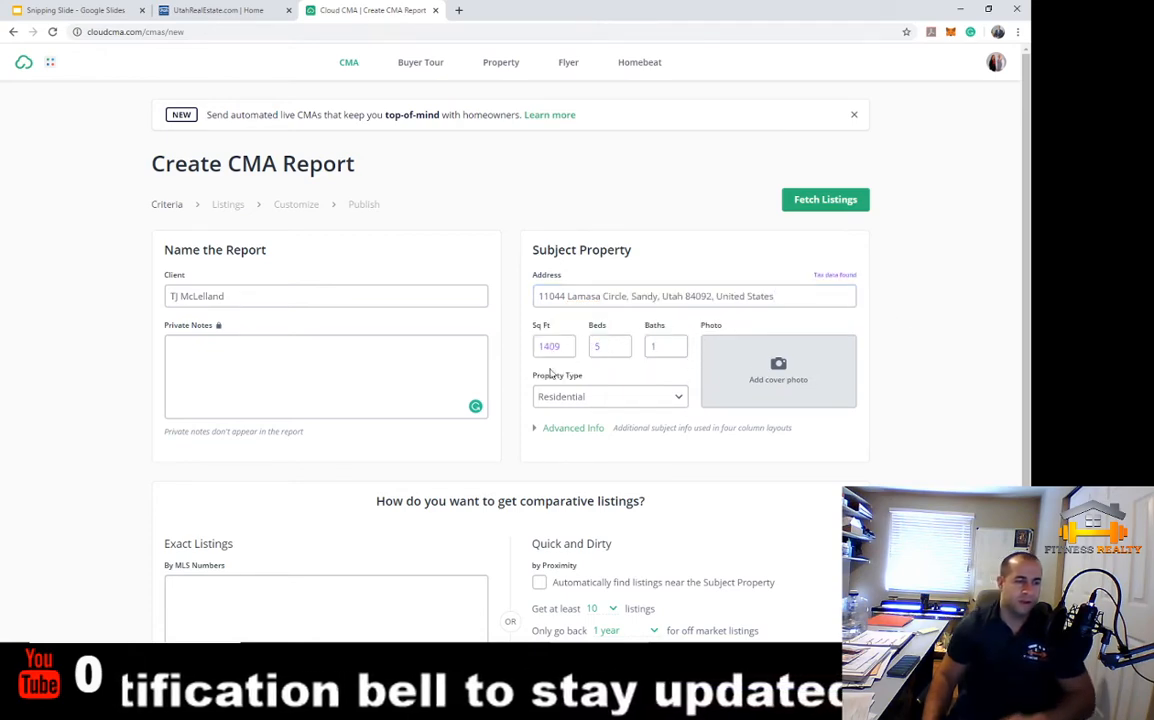
left_click(564, 347)
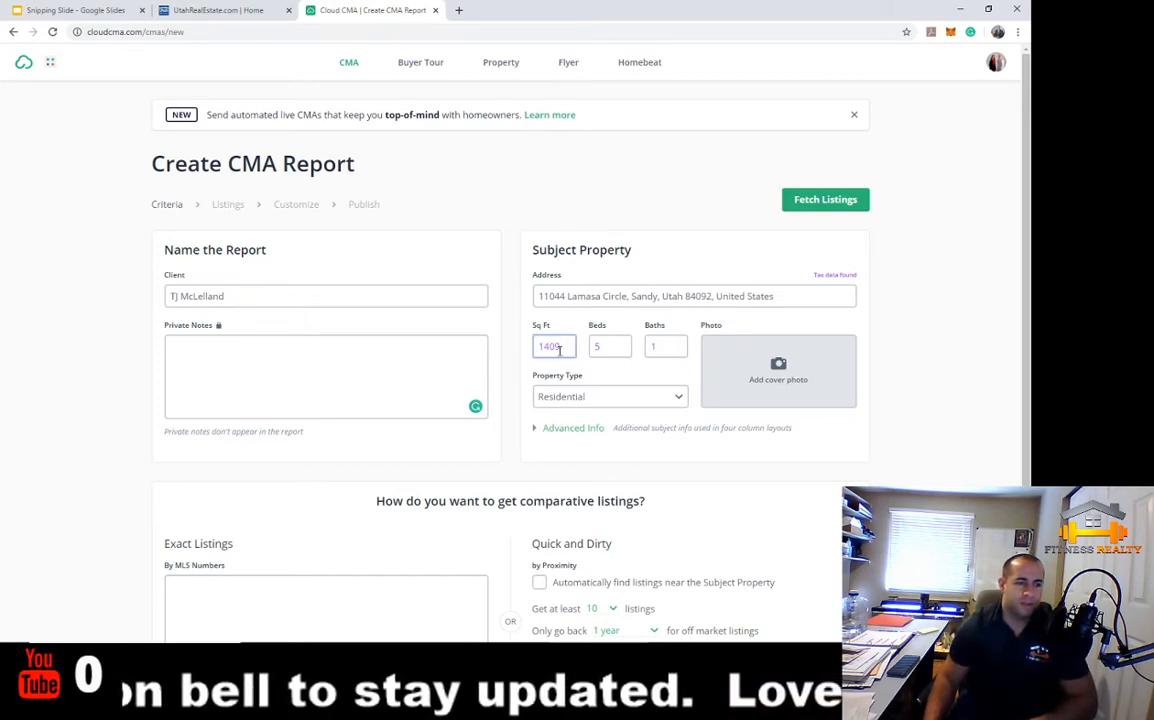
left_click(264, 16)
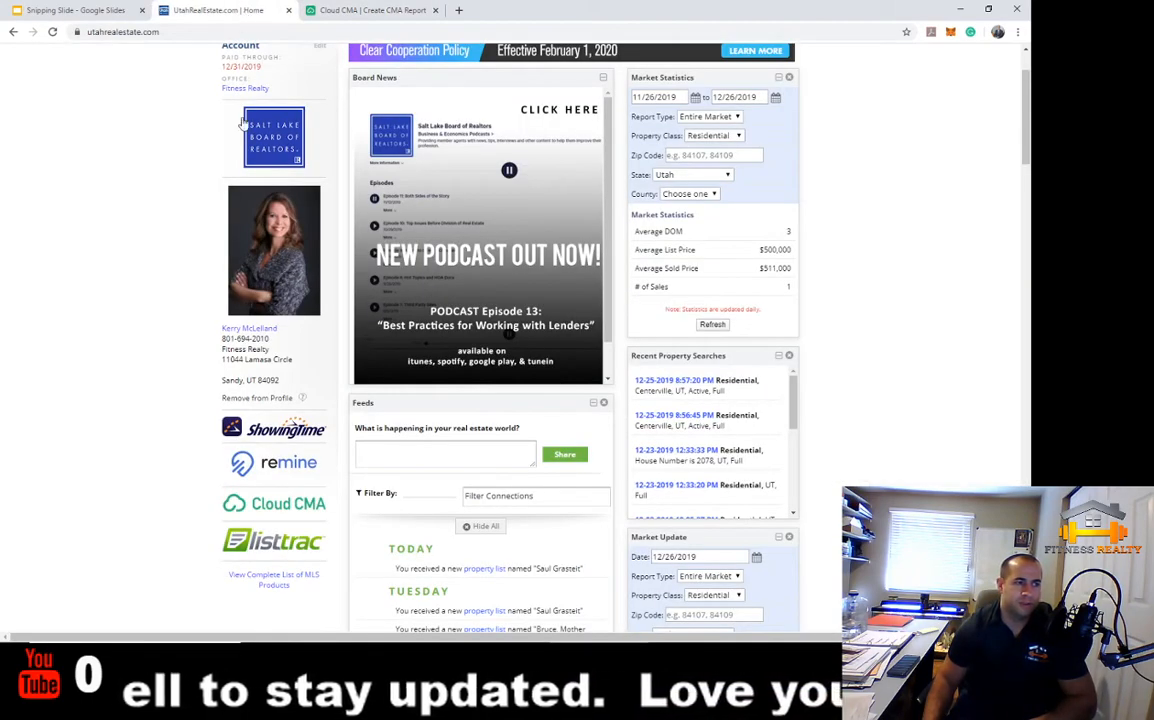
left_click(300, 62)
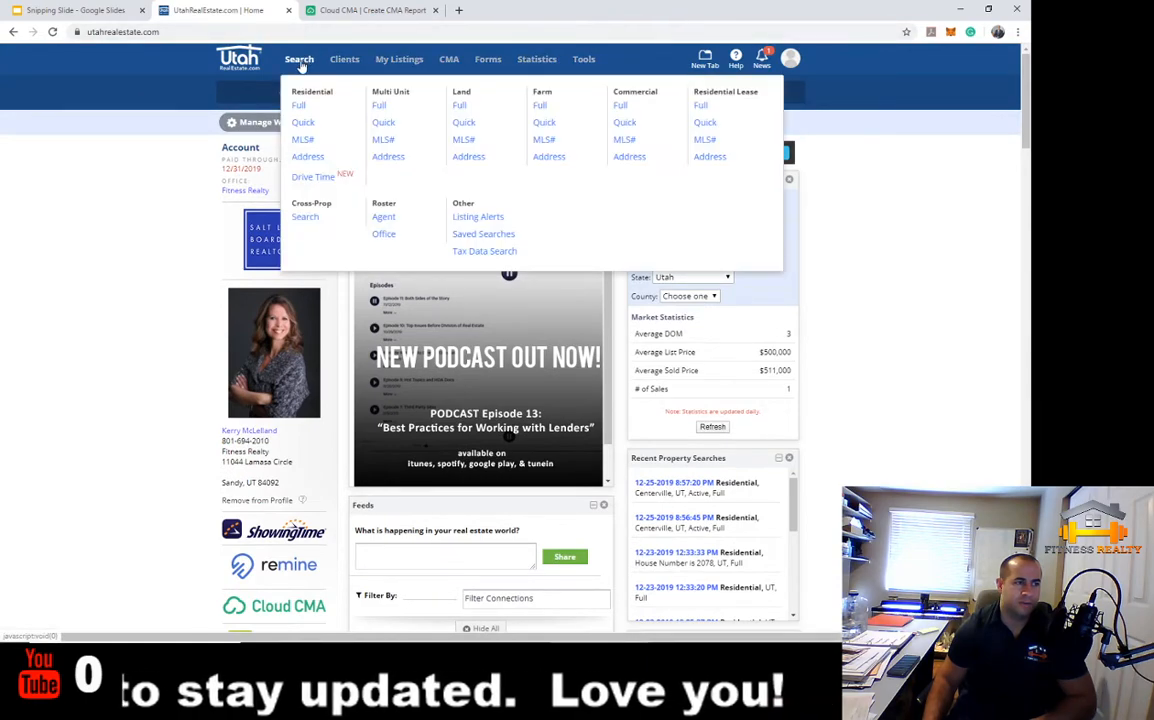
mouse_move(290, 58)
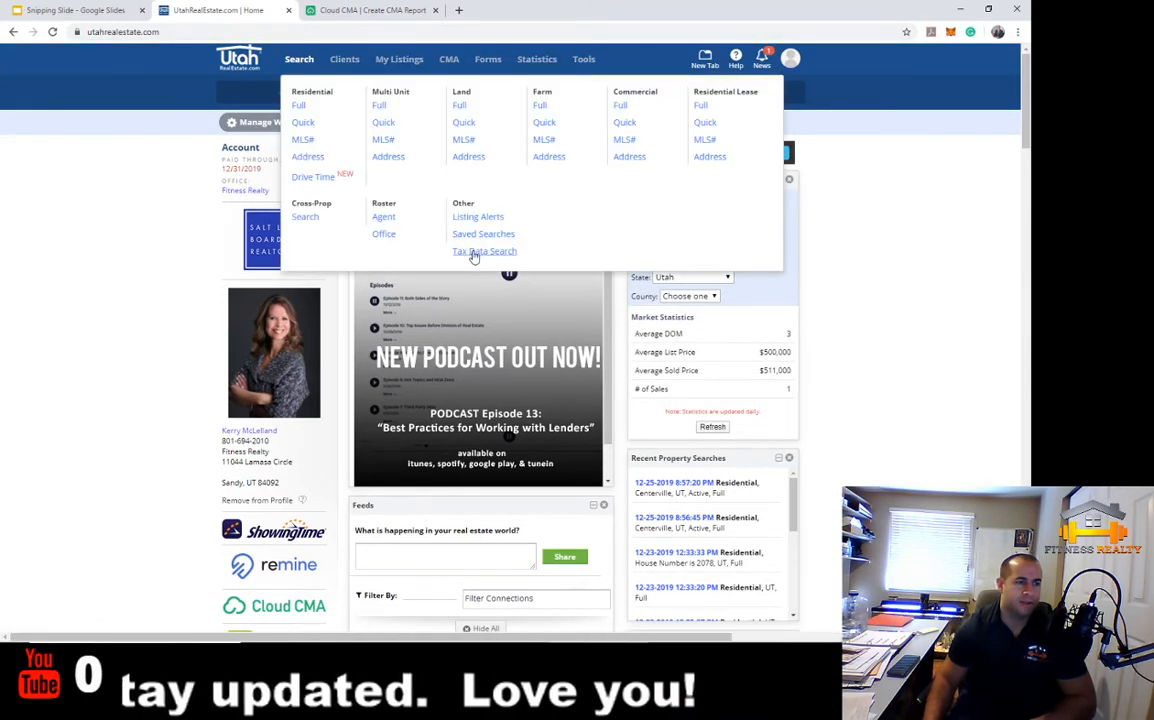
left_click(475, 253)
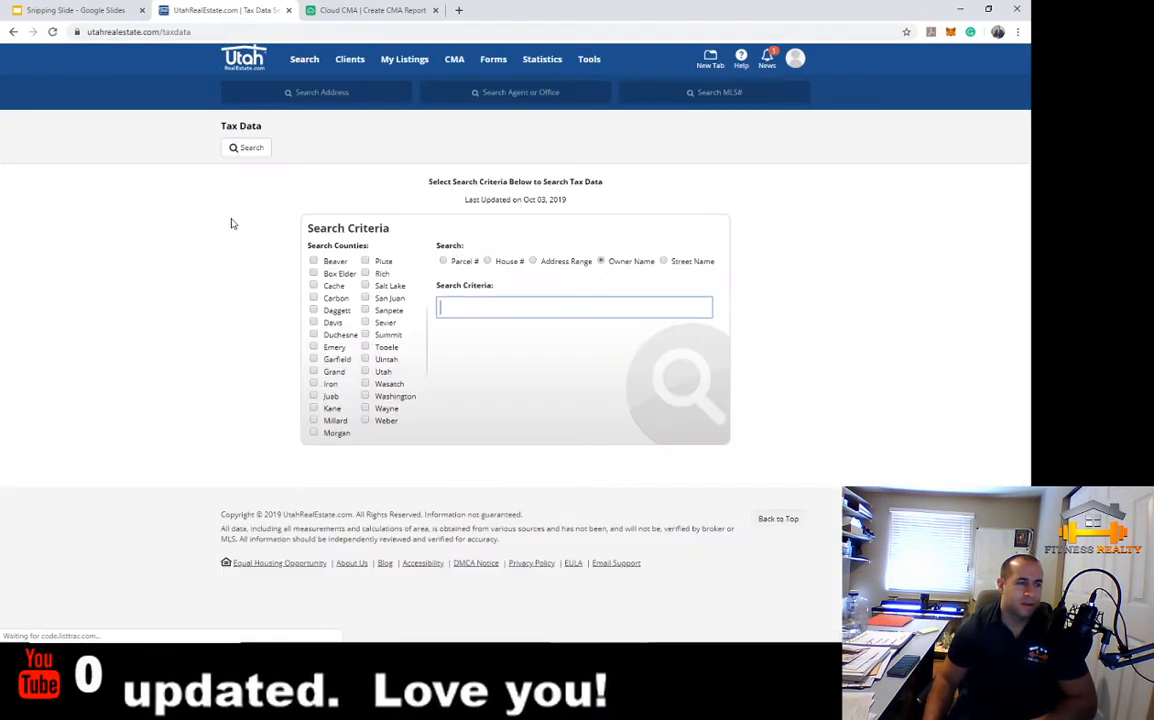
left_click(487, 261)
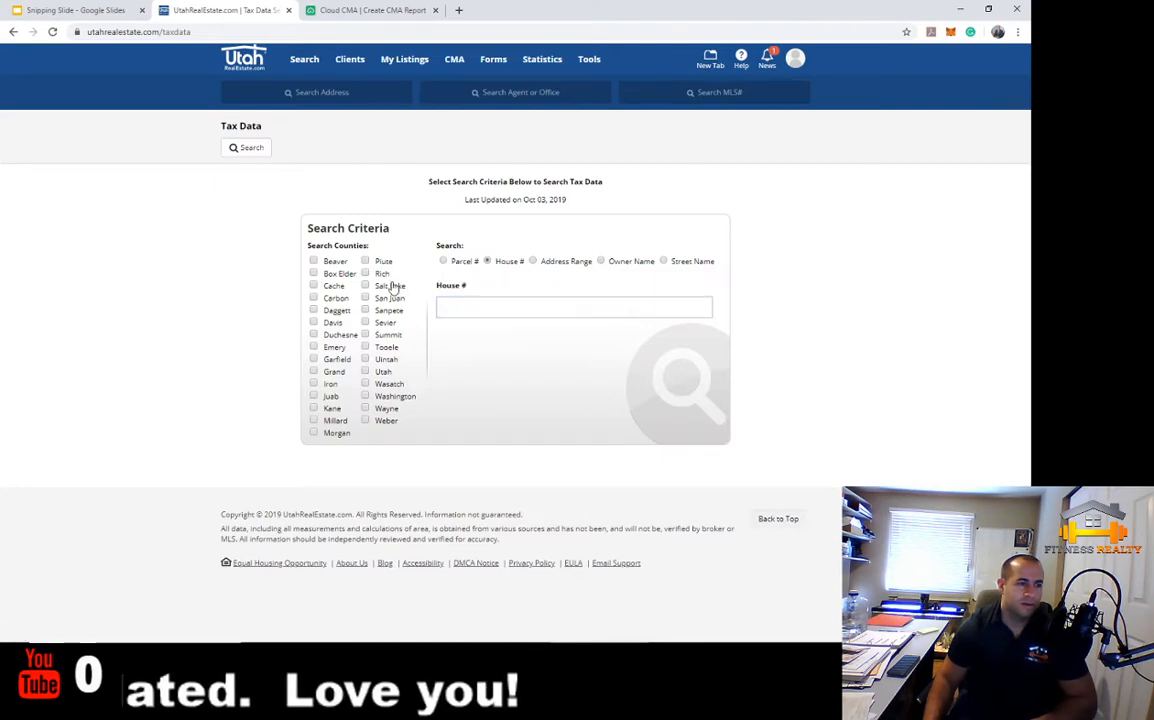
left_click(391, 286)
left_click(463, 307)
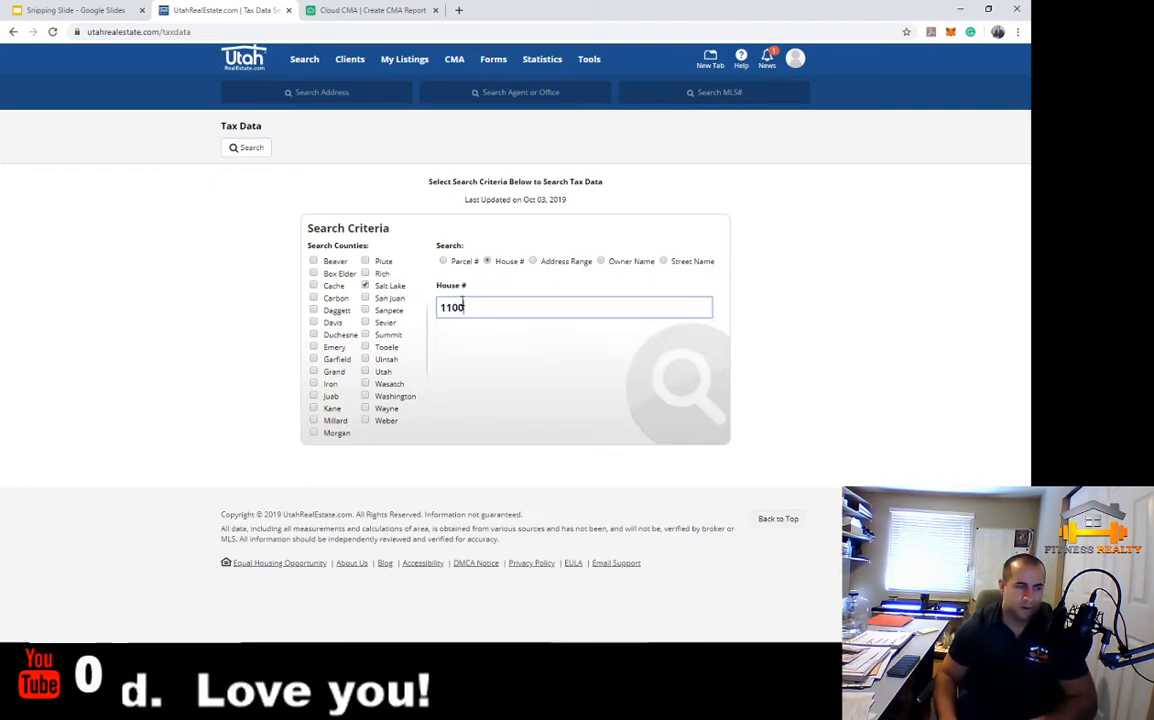
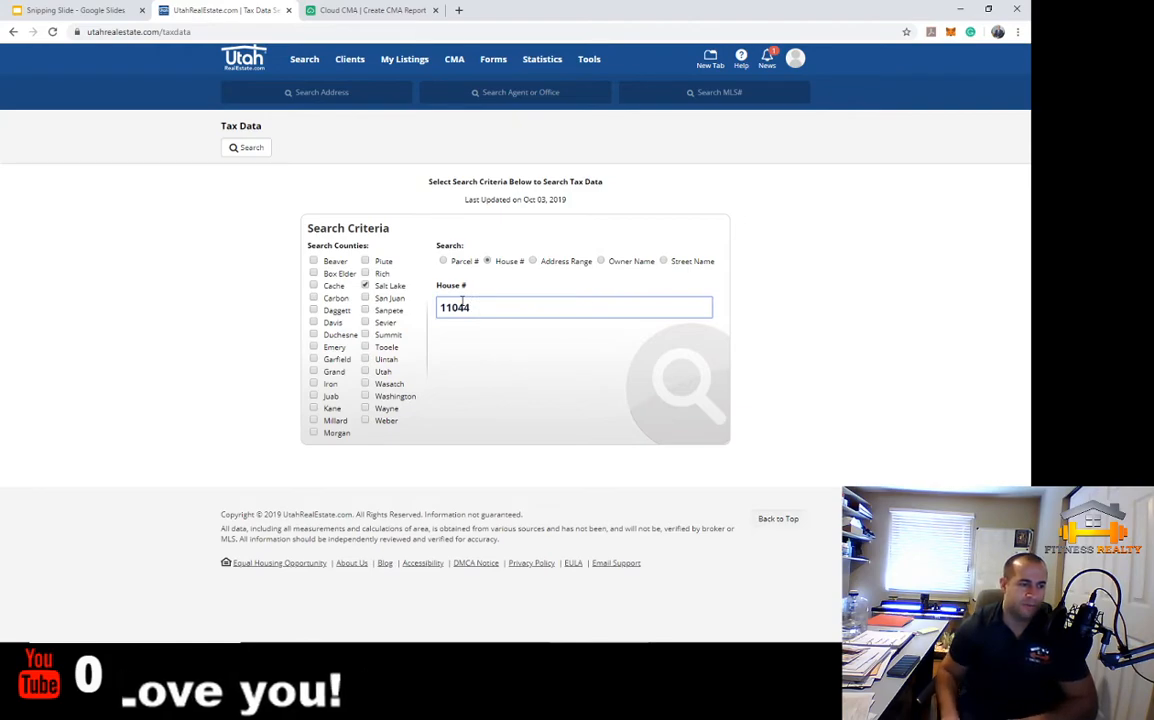
key("Return")
Open the matching parcel's tax record and highlight 1,409 sq ft living and 1,241 sq ft base area
scroll(620, 358, "down", 2)
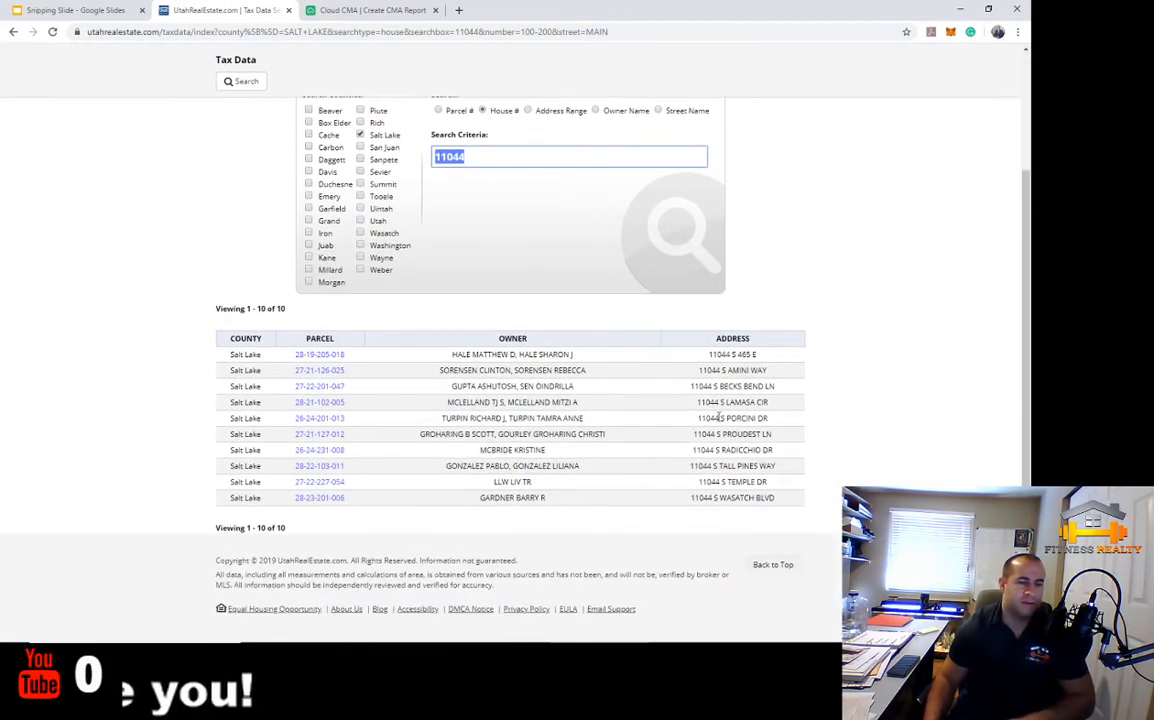
left_click(322, 403)
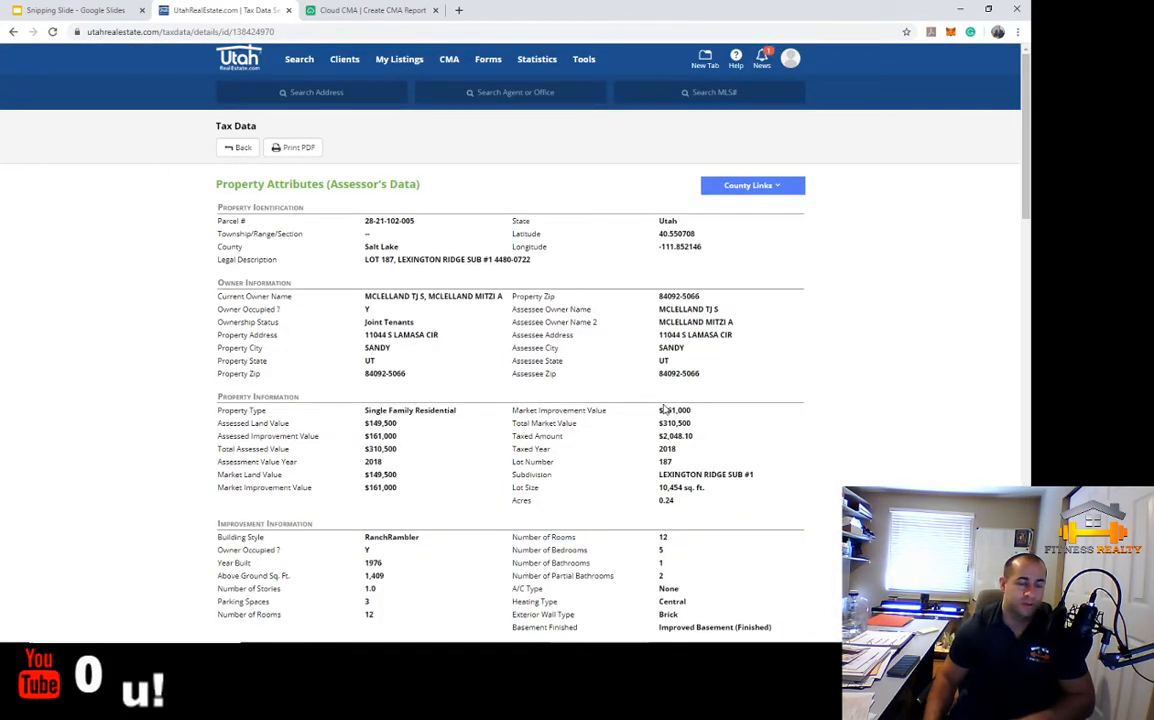
scroll(664, 407, "down", 4)
scroll(664, 403, "up", 4)
scroll(665, 402, "down", 6)
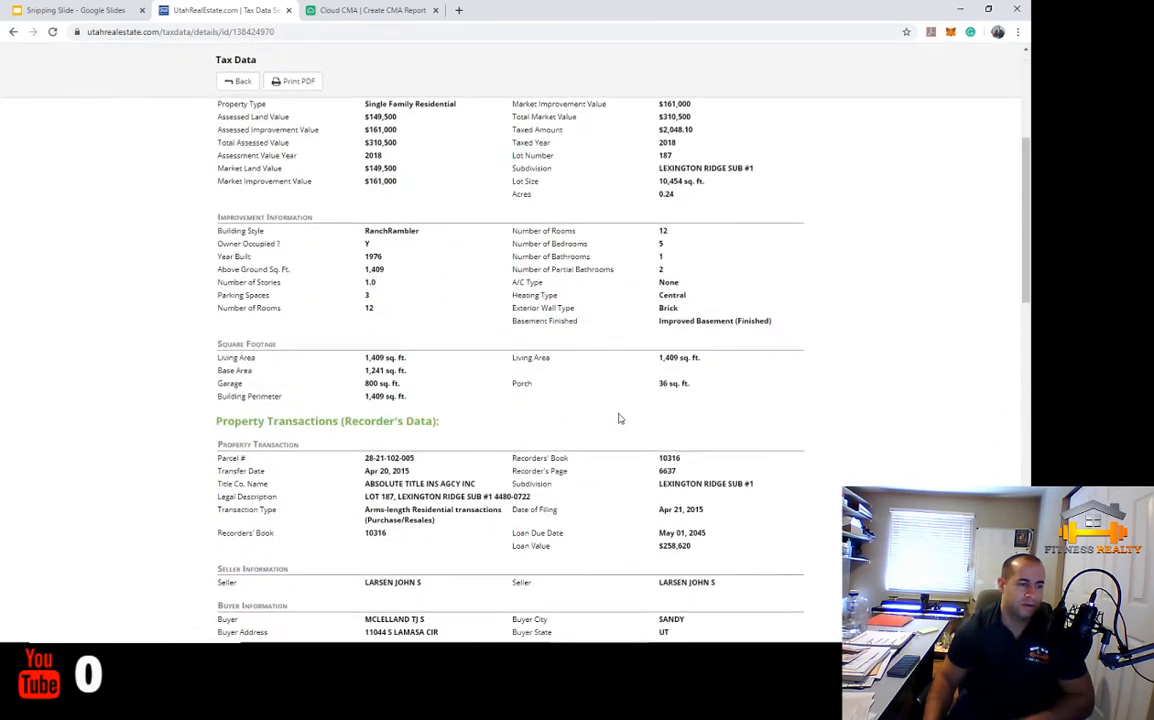
left_click_drag(351, 277, 431, 275)
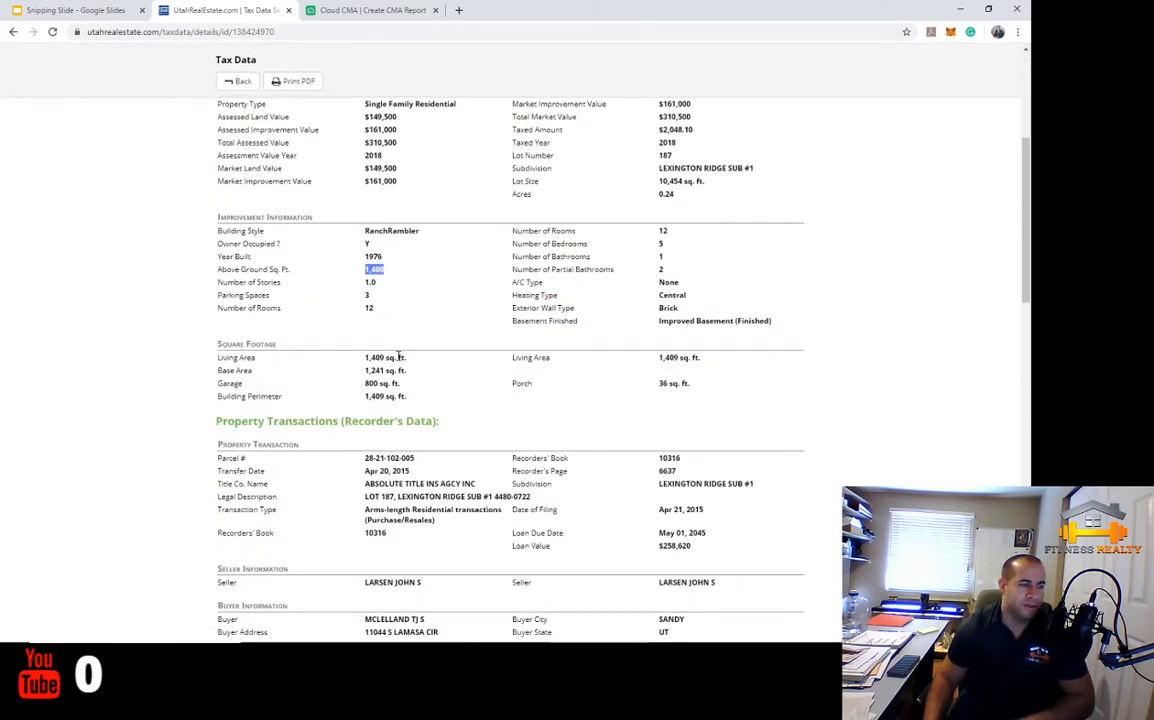
scroll(398, 356, "down", 1)
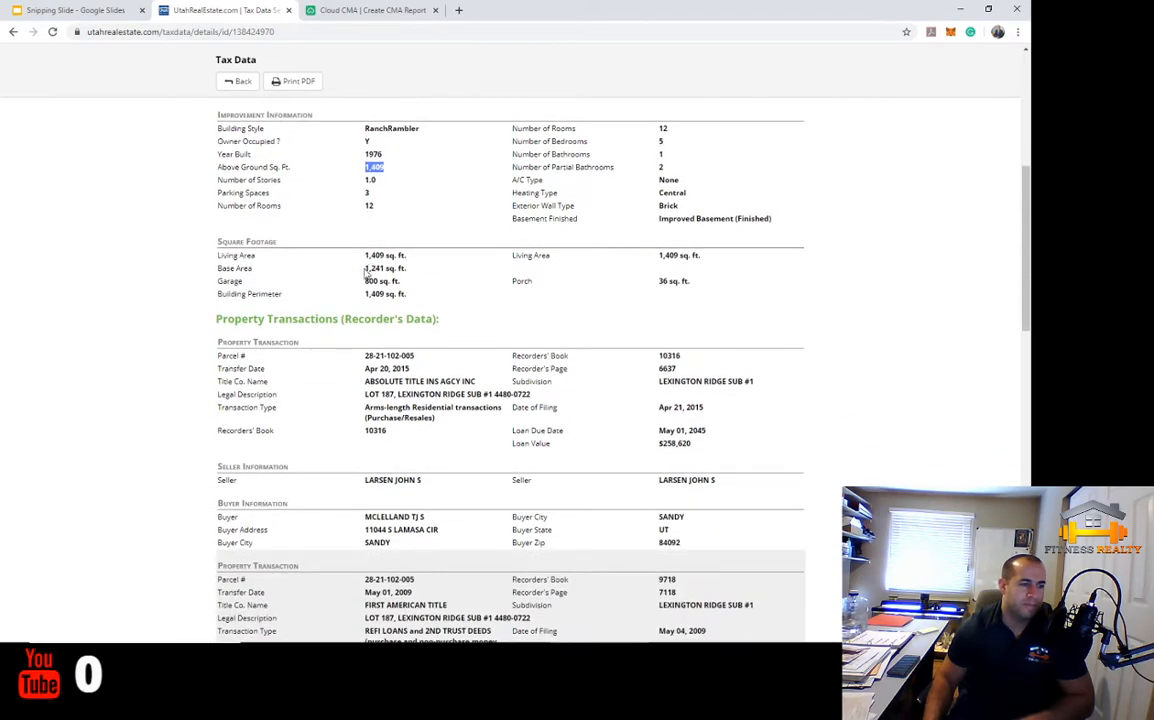
left_click_drag(366, 273, 438, 273)
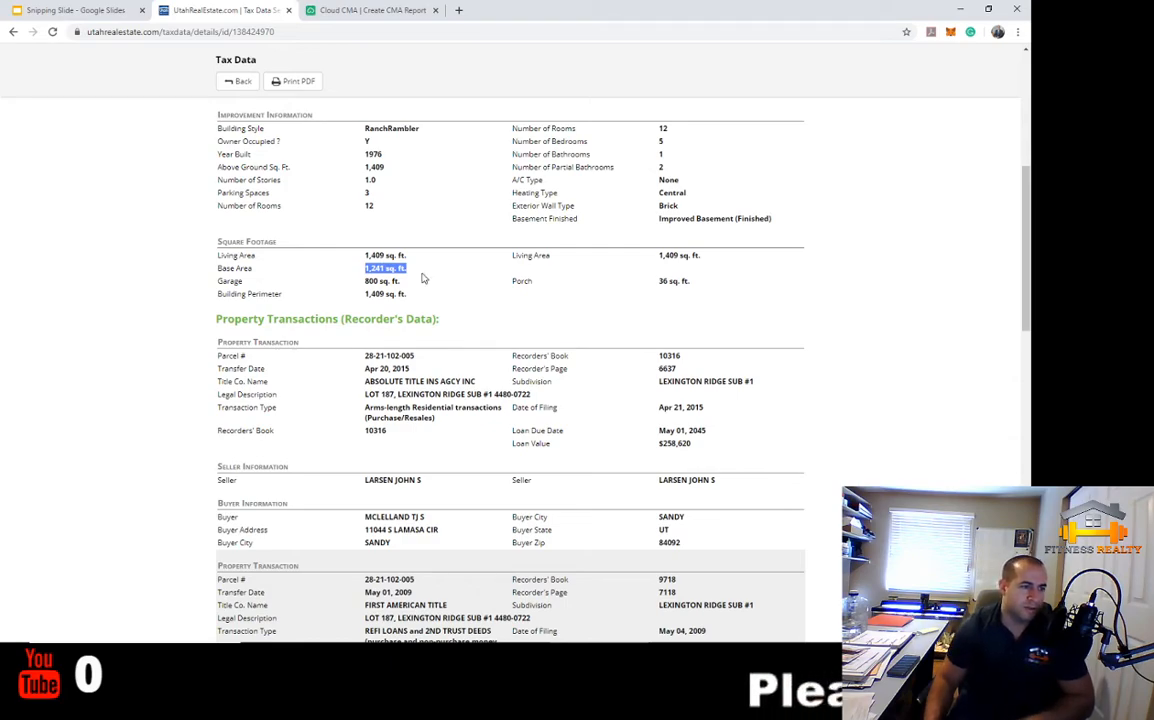
scroll(422, 279, "up", 5)
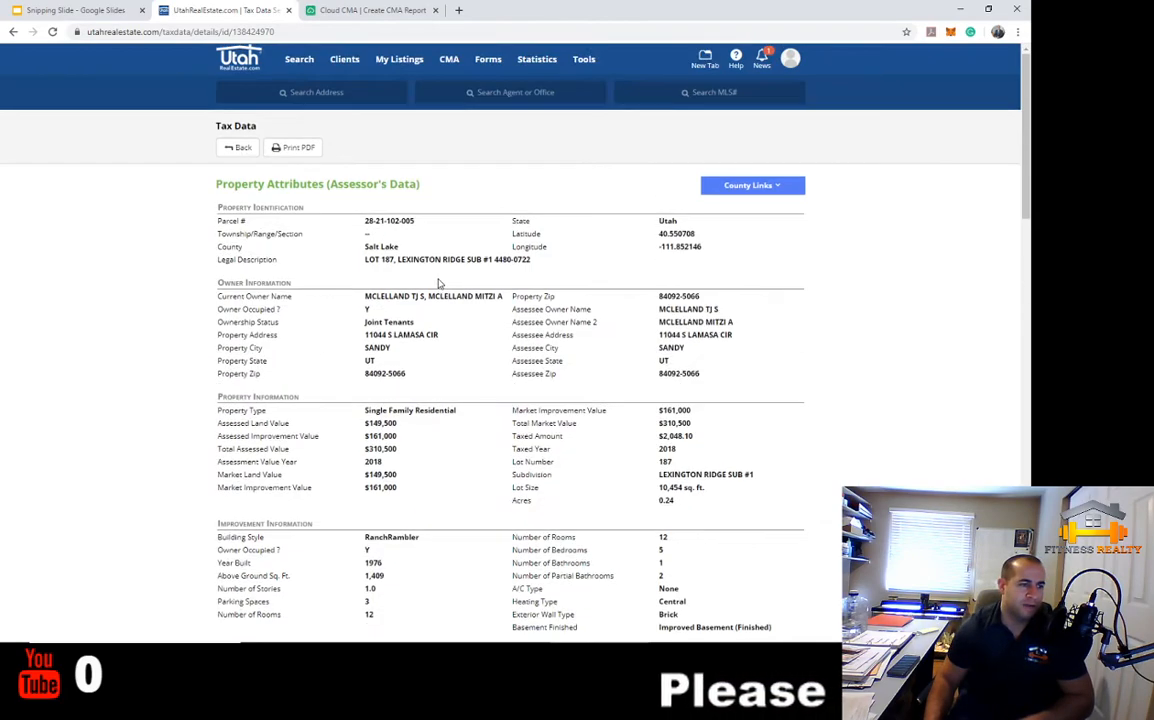
scroll(525, 360, "down", 3)
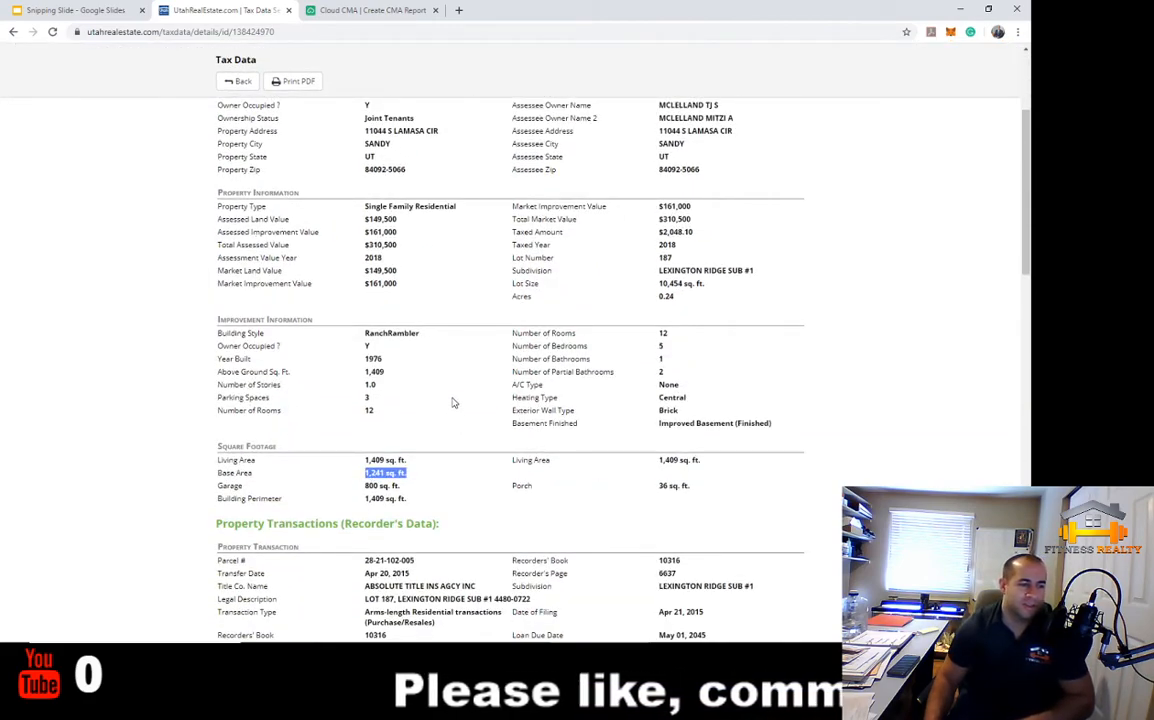
Back in Cloud CMA, change the subject's Sq Ft to 2650, Beds to 6 and Baths to 3
scroll(460, 100, "up", 5)
left_click(378, 12)
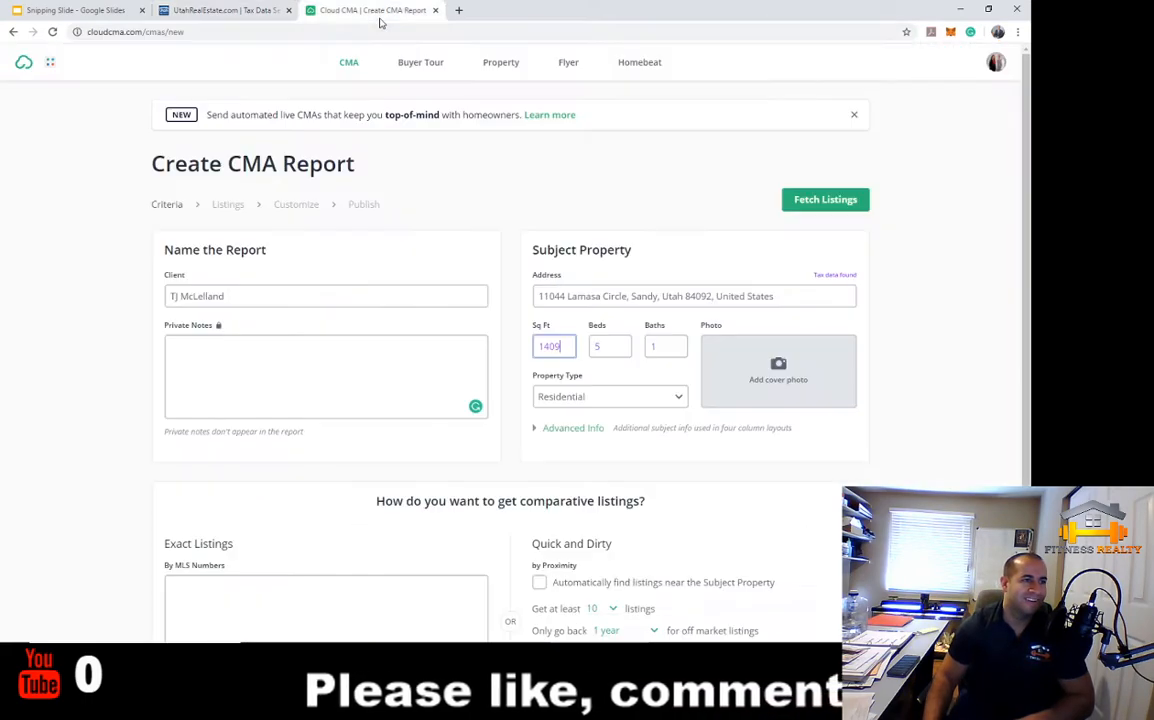
double_click(560, 347)
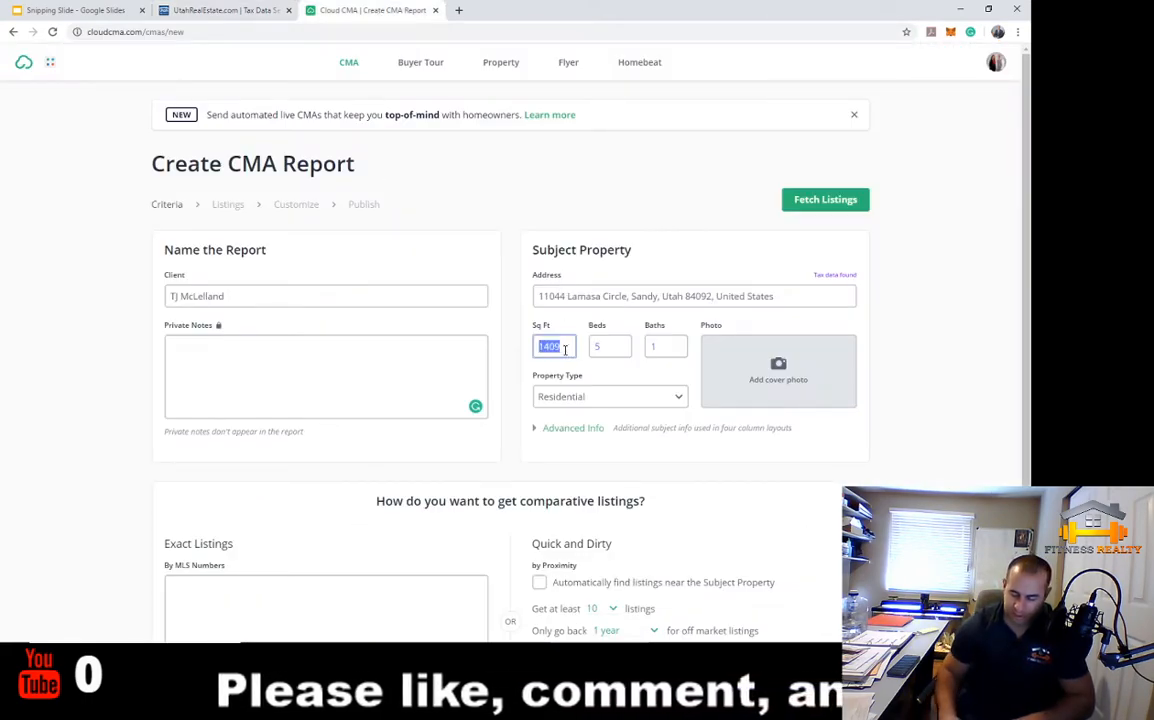
type("2650")
key("Tab")
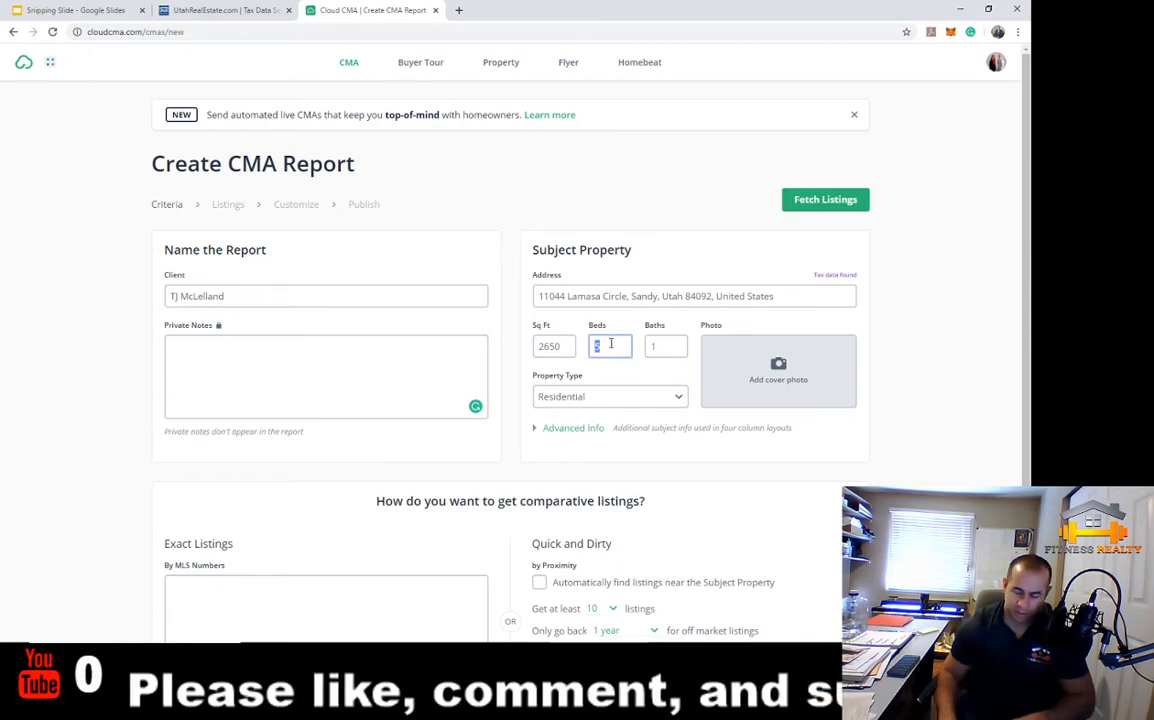
type("6")
double_click(667, 346)
type("3")
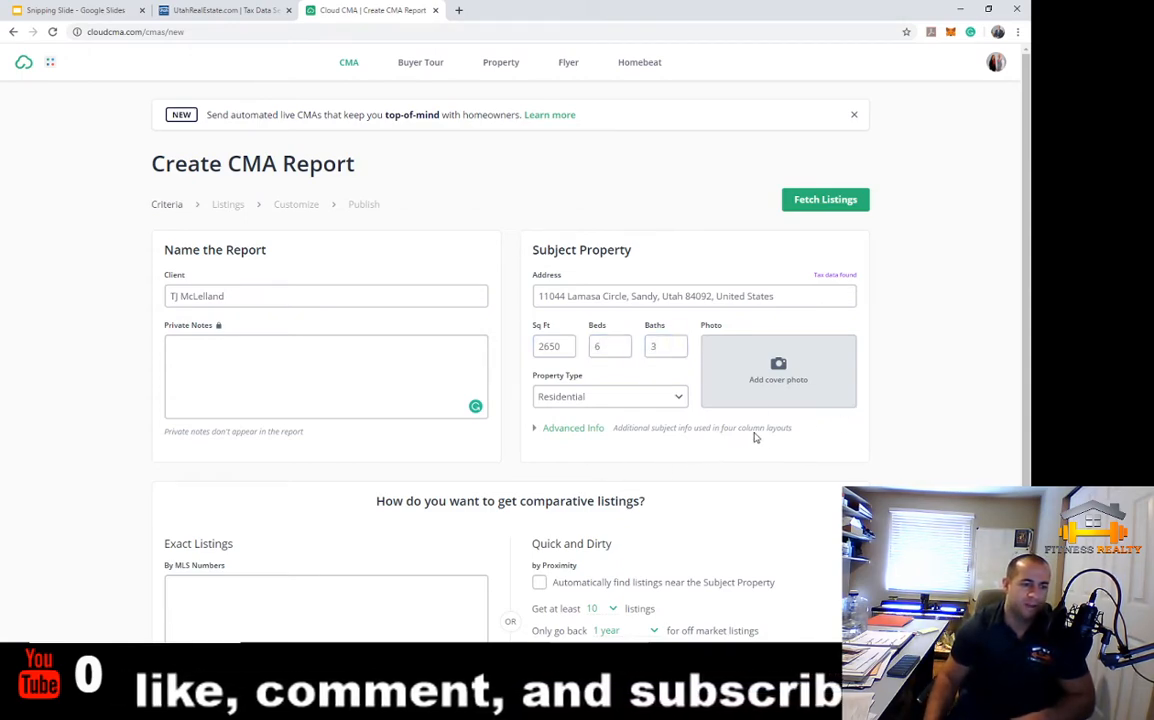
Enable automatically finding listings near the subject property, briefly showing then hiding More Criteria
scroll(754, 430, "down", 3)
left_click(540, 416)
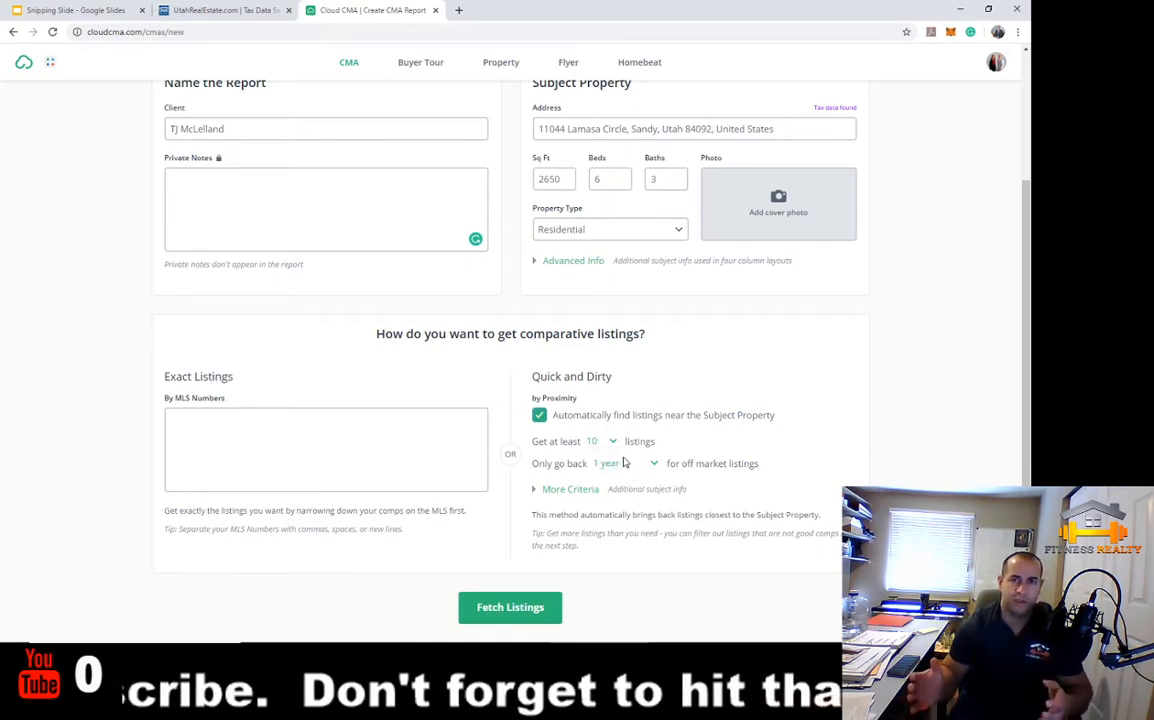
left_click(566, 489)
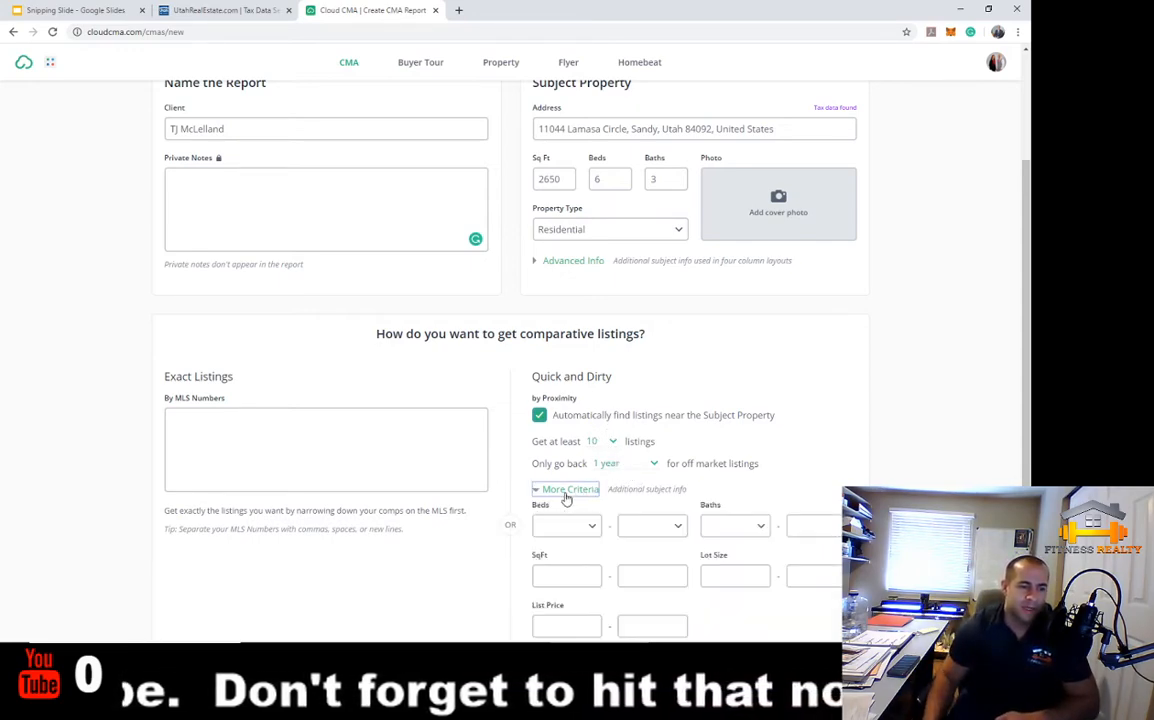
scroll(641, 552, "down", 1)
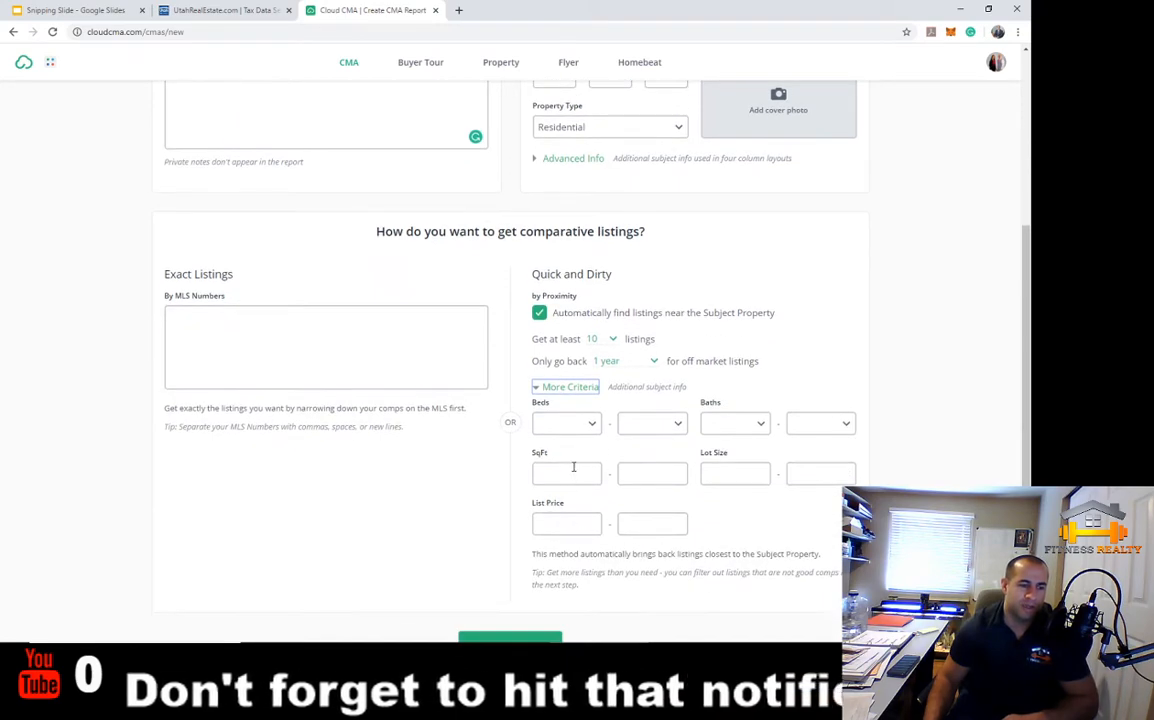
scroll(575, 468, "up", 1)
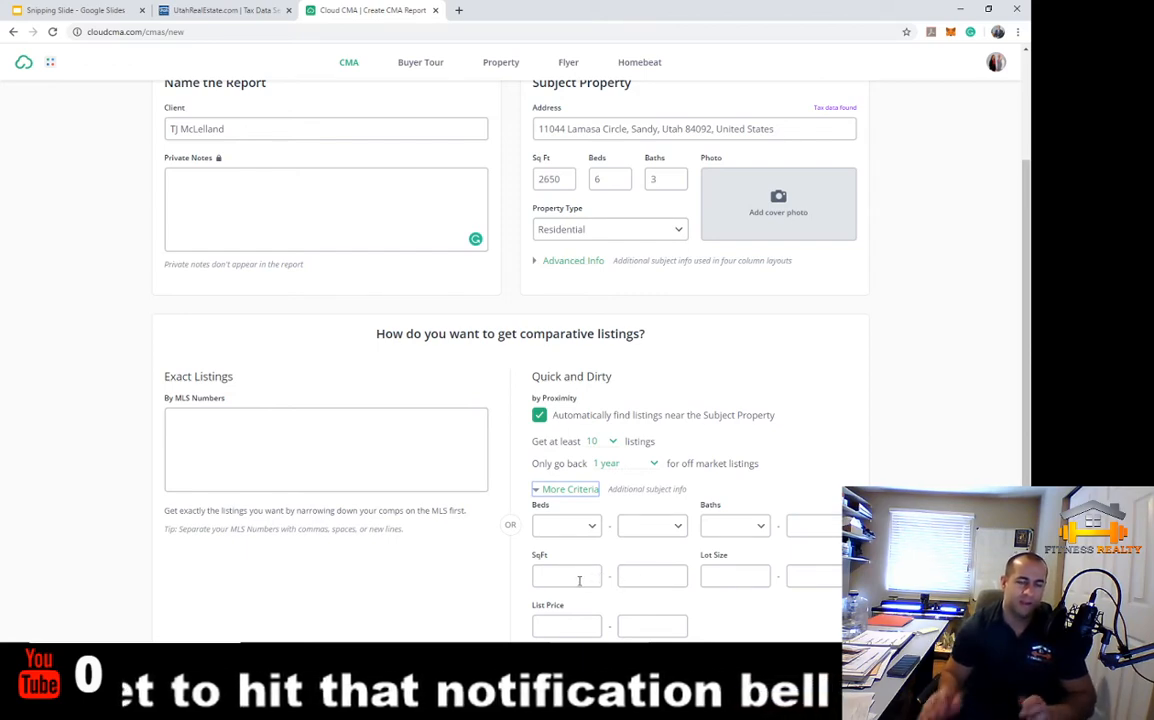
left_click(572, 489)
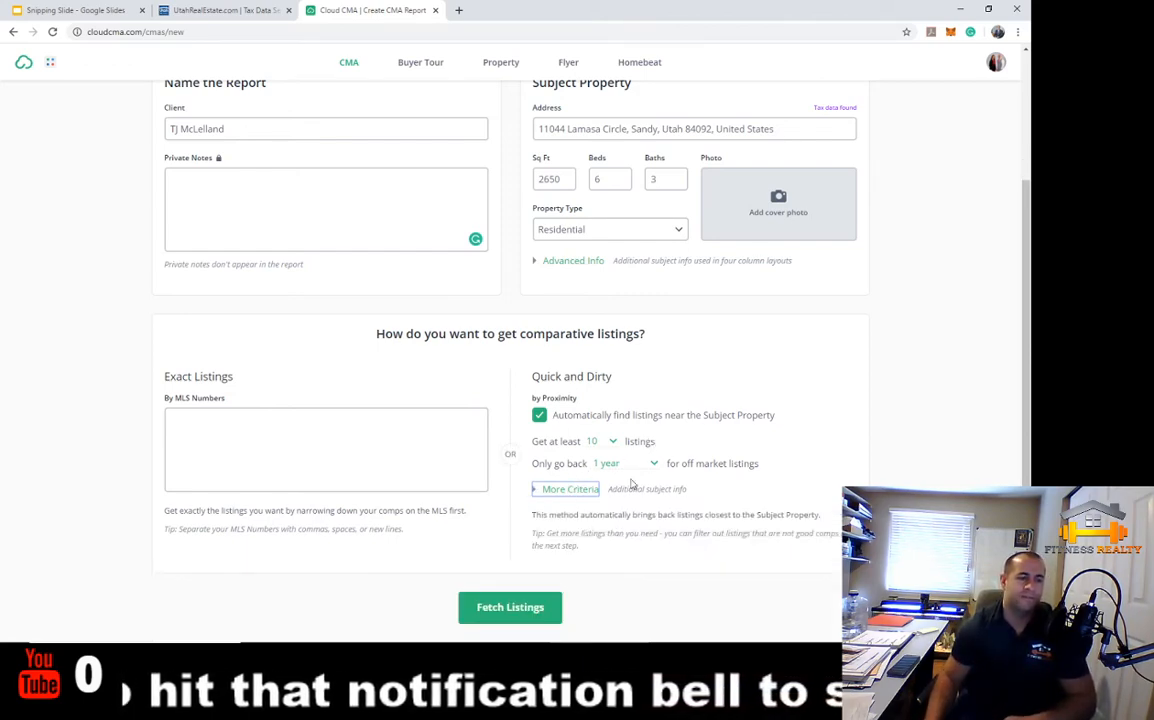
scroll(918, 381, "up", 1)
scroll(918, 381, "up", 1)
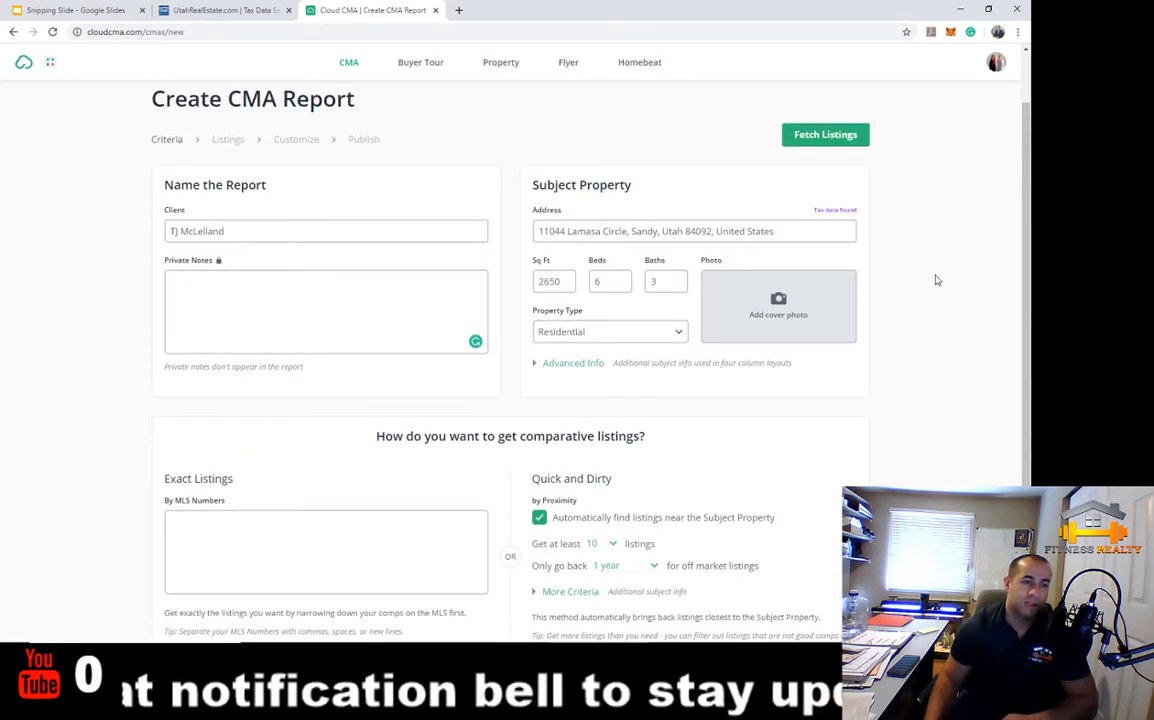
scroll(952, 196, "down", 2)
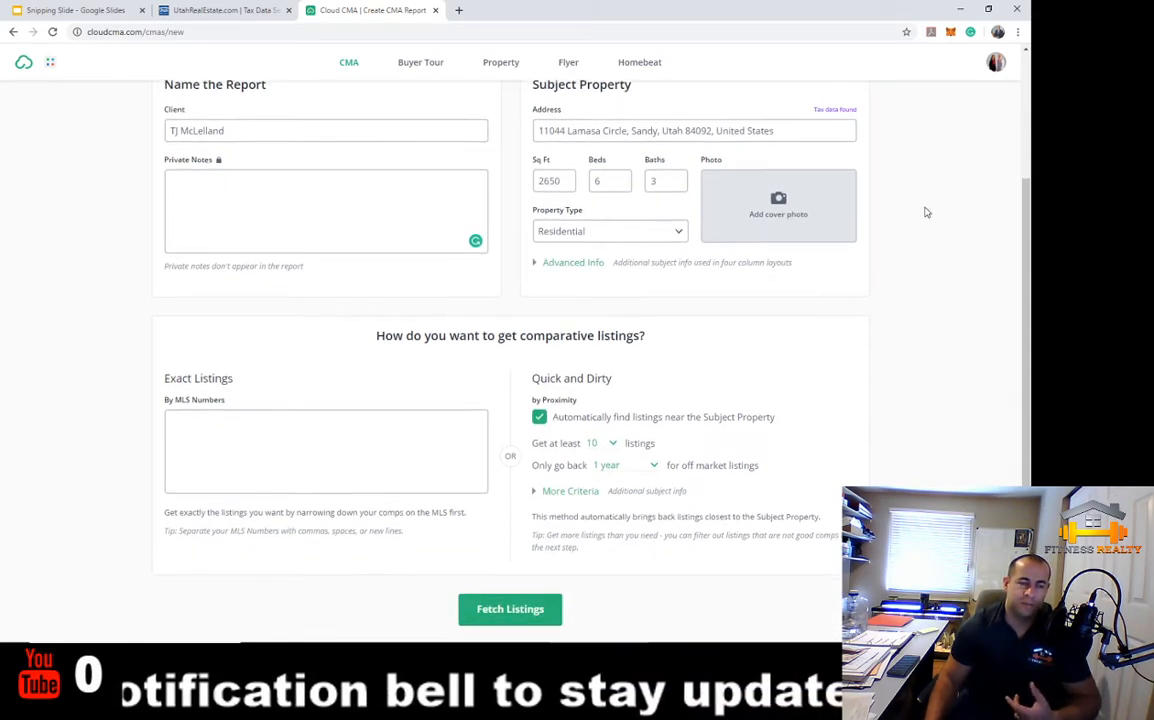
Fetch nearby sold comparable listings and exclude all of them, leaving the price summary at $0
scroll(925, 211, "up", 3)
left_click(823, 204)
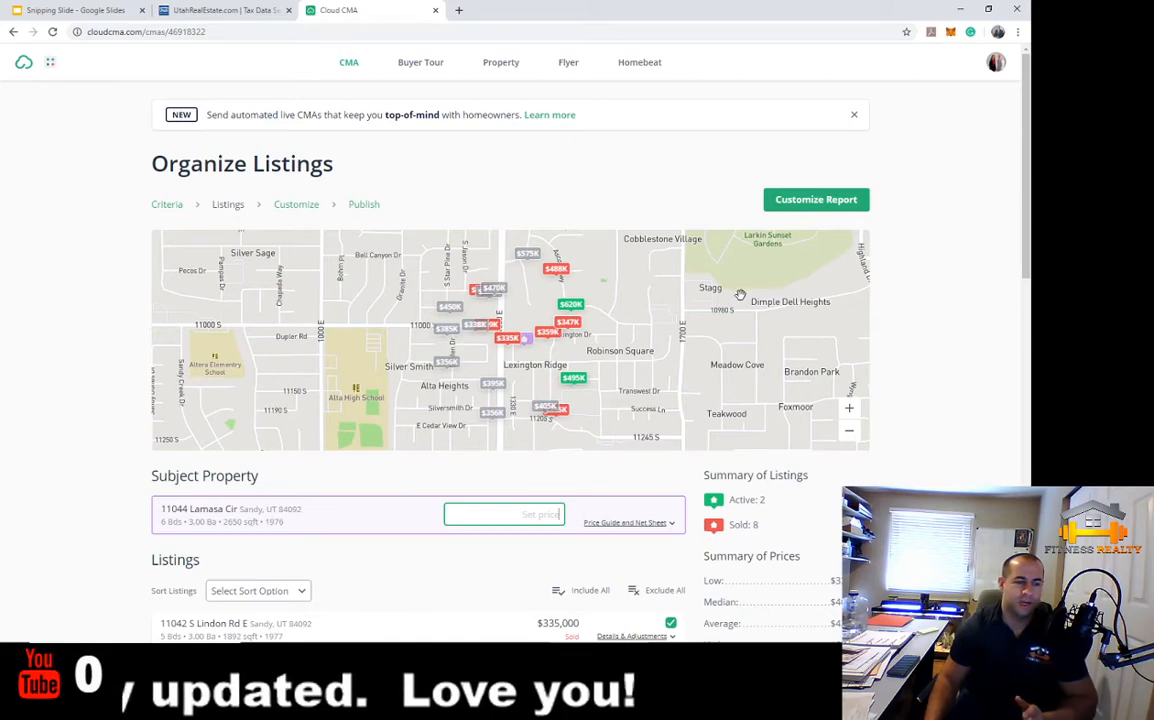
scroll(632, 398, "down", 1)
left_click(660, 489)
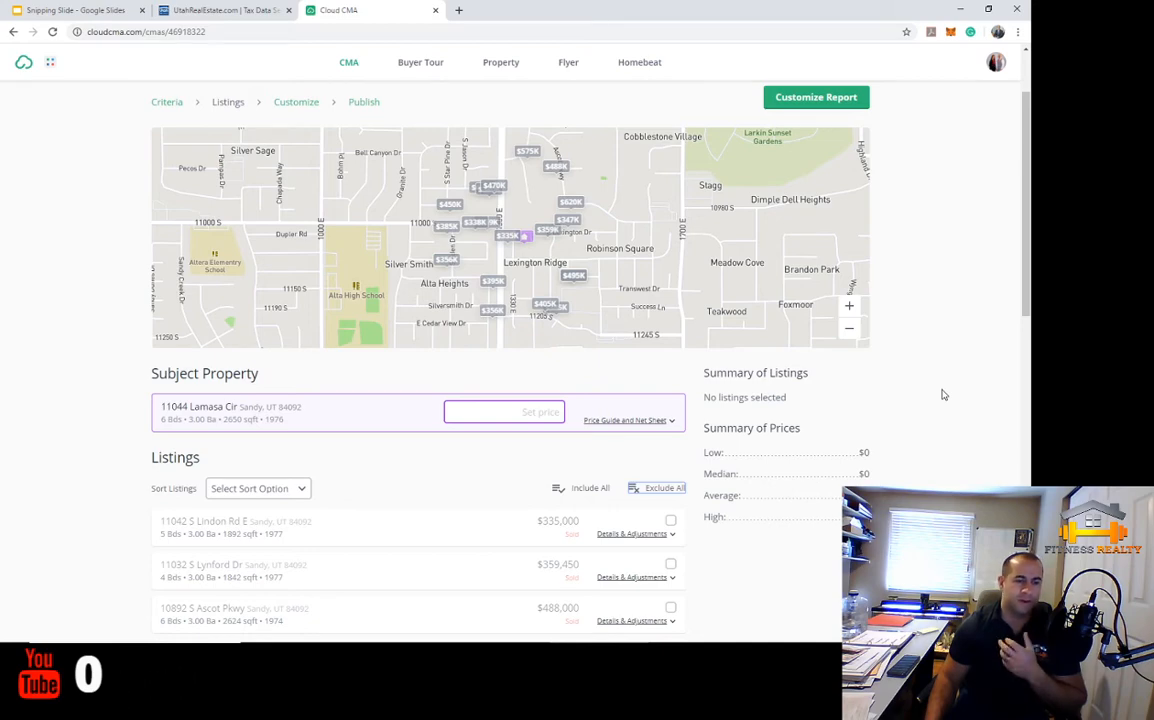
scroll(942, 395, "down", 2)
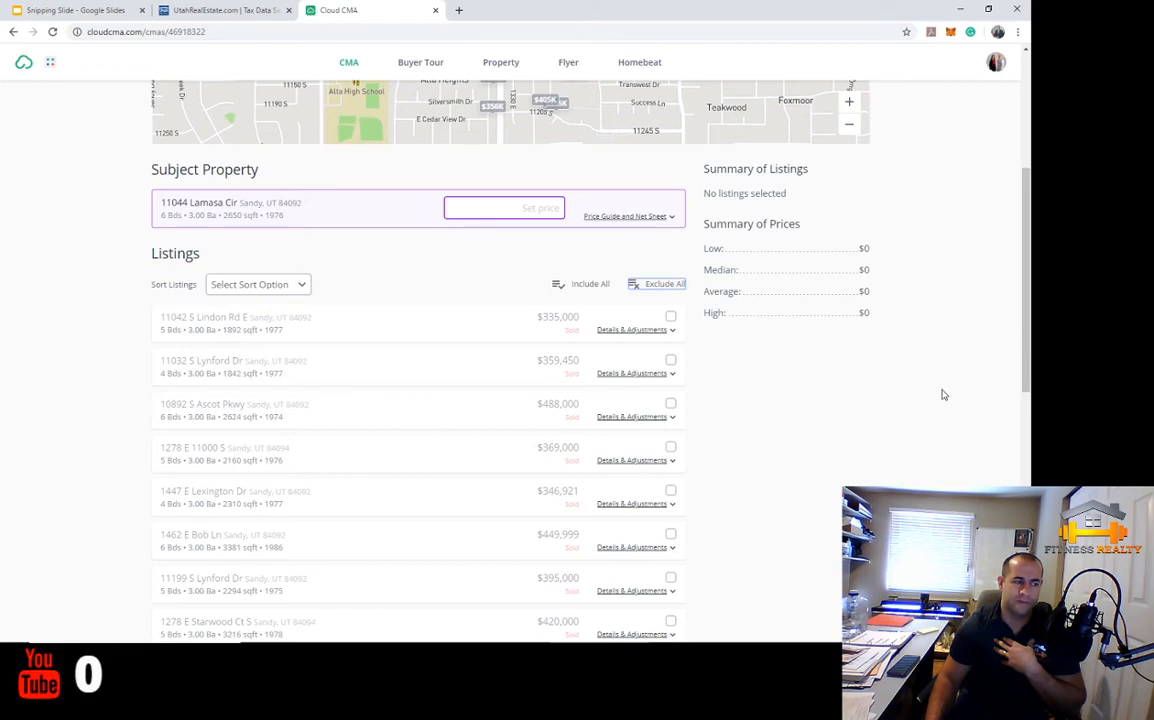
Change the Sort Listings dropdown to Sold Date, putting active listings first
left_click(269, 289)
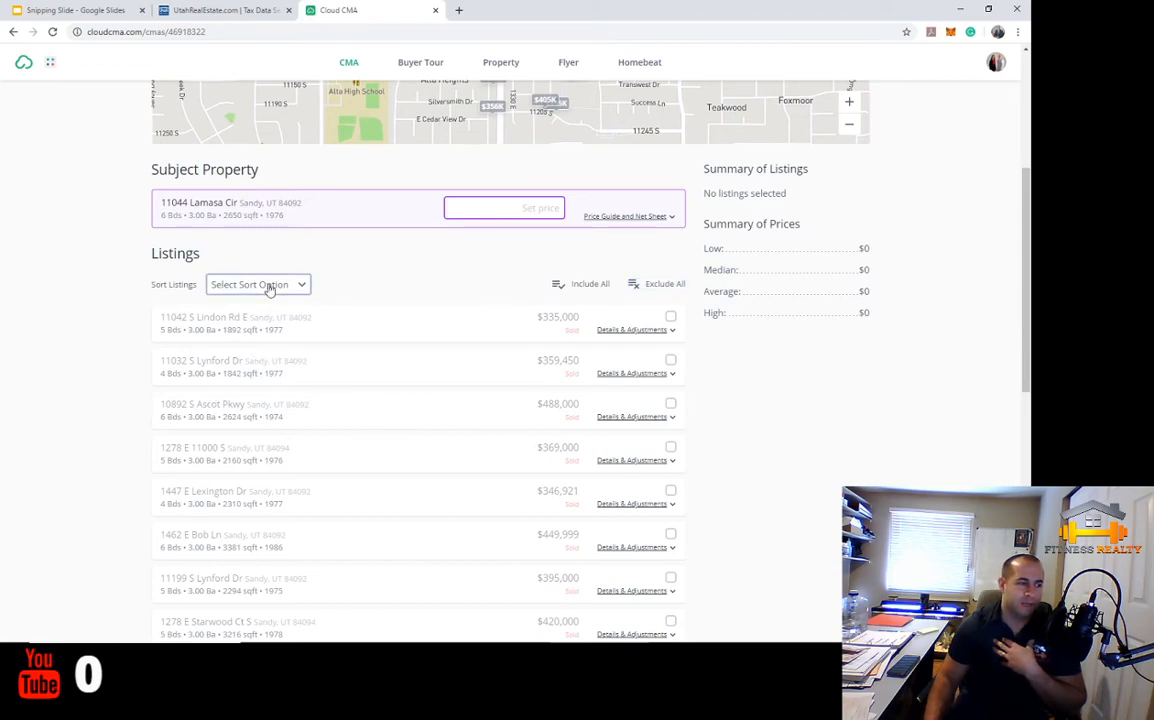
scroll(258, 410, "down", 2)
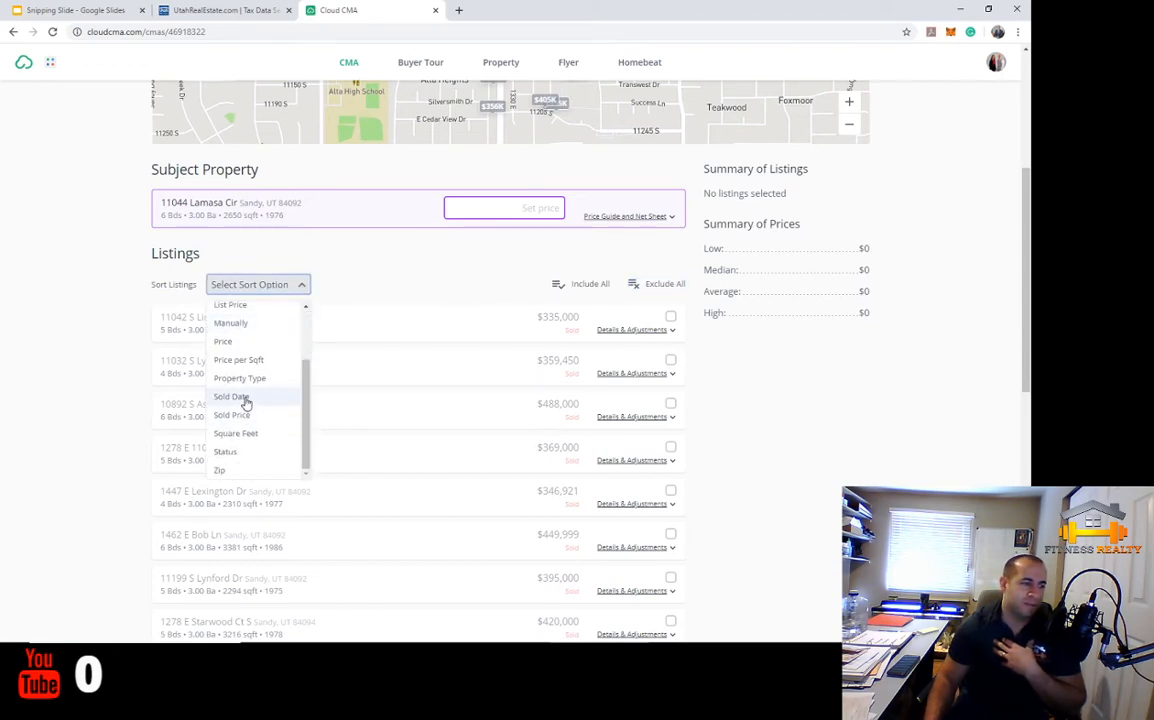
left_click(232, 397)
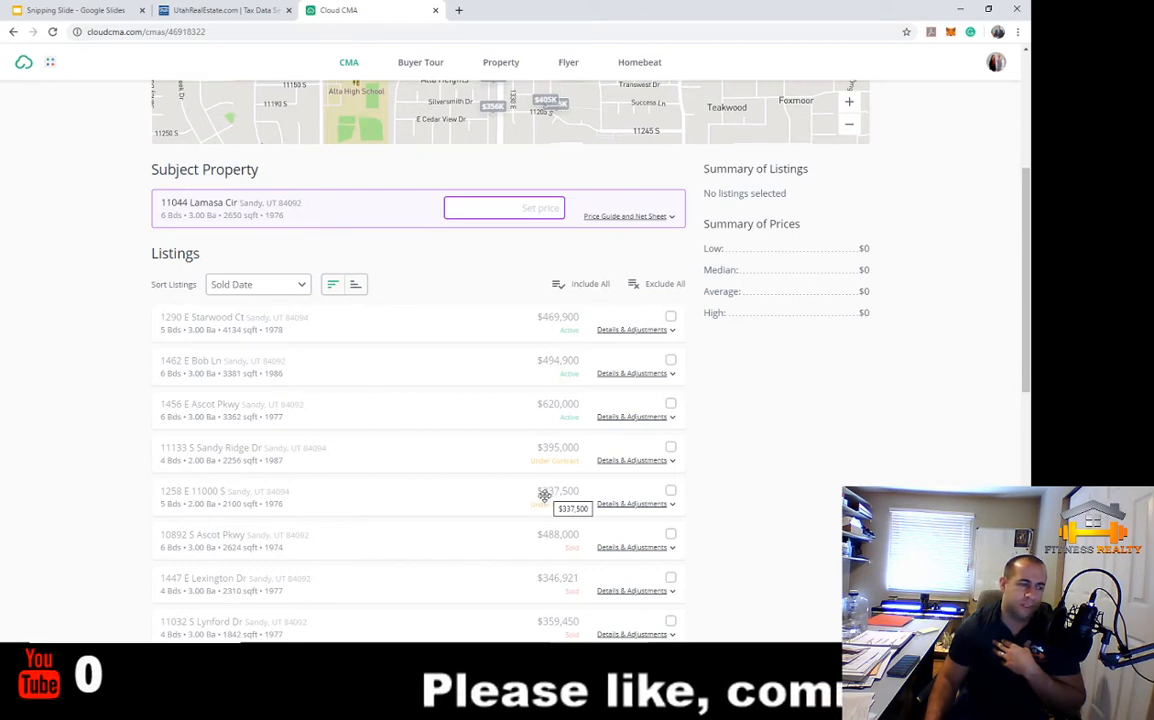
scroll(544, 495, "down", 1)
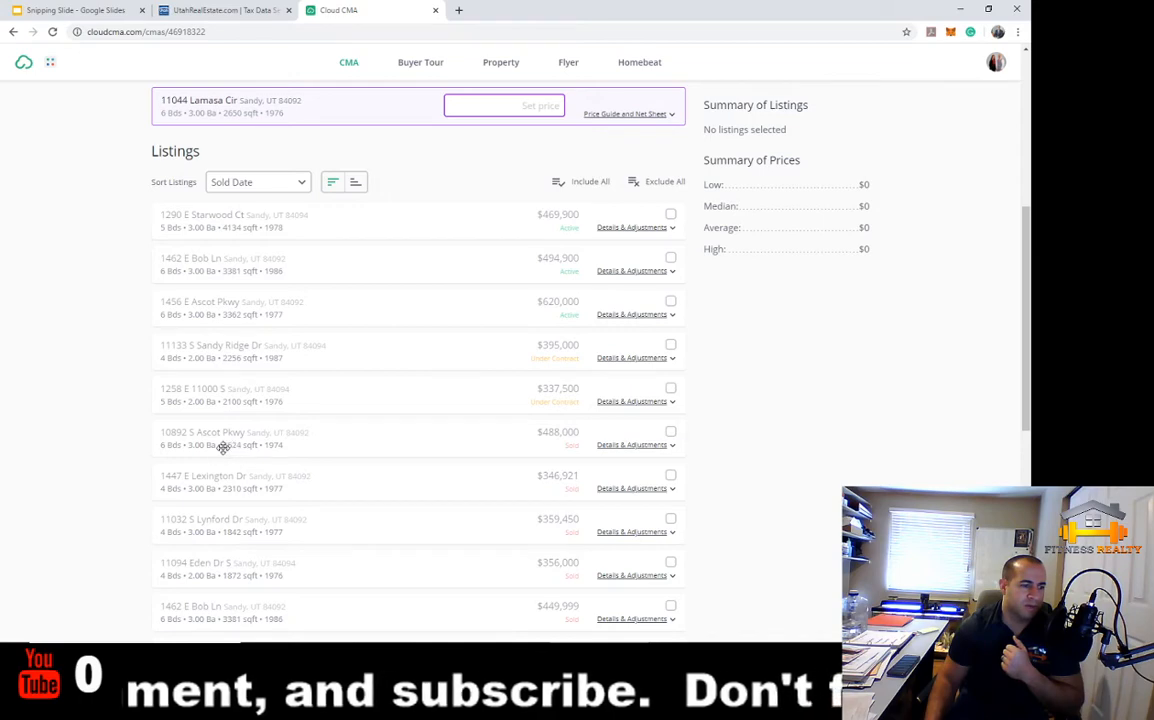
left_click(671, 434)
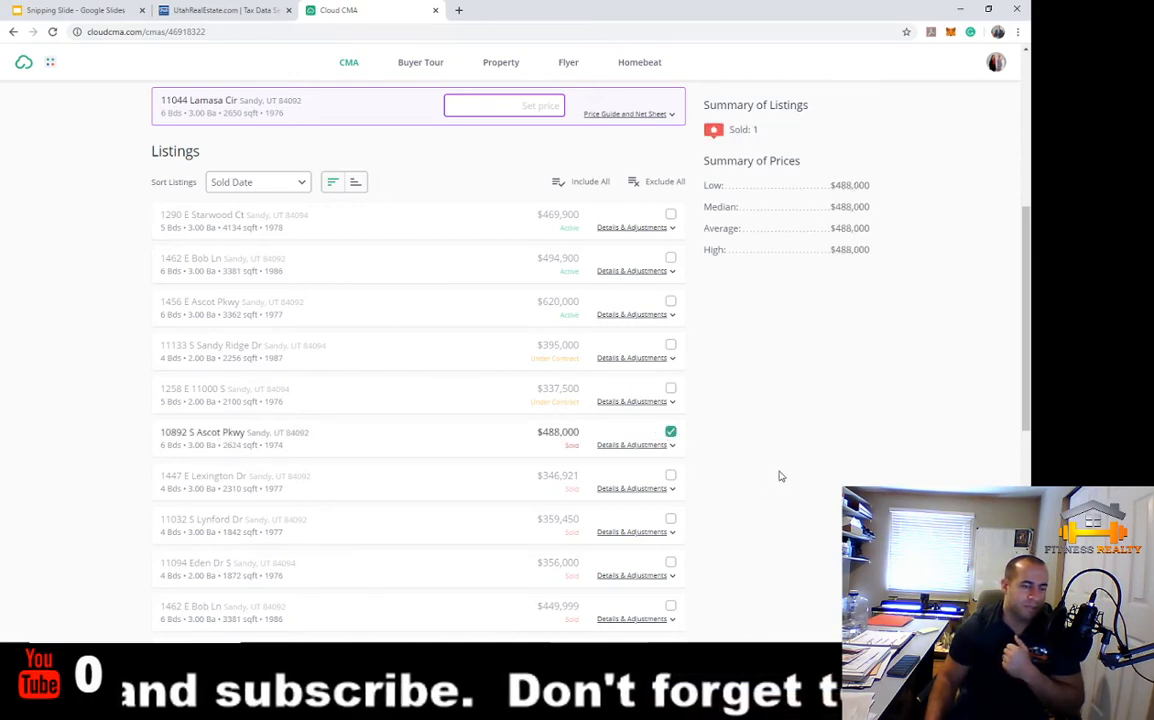
scroll(740, 465, "down", 2)
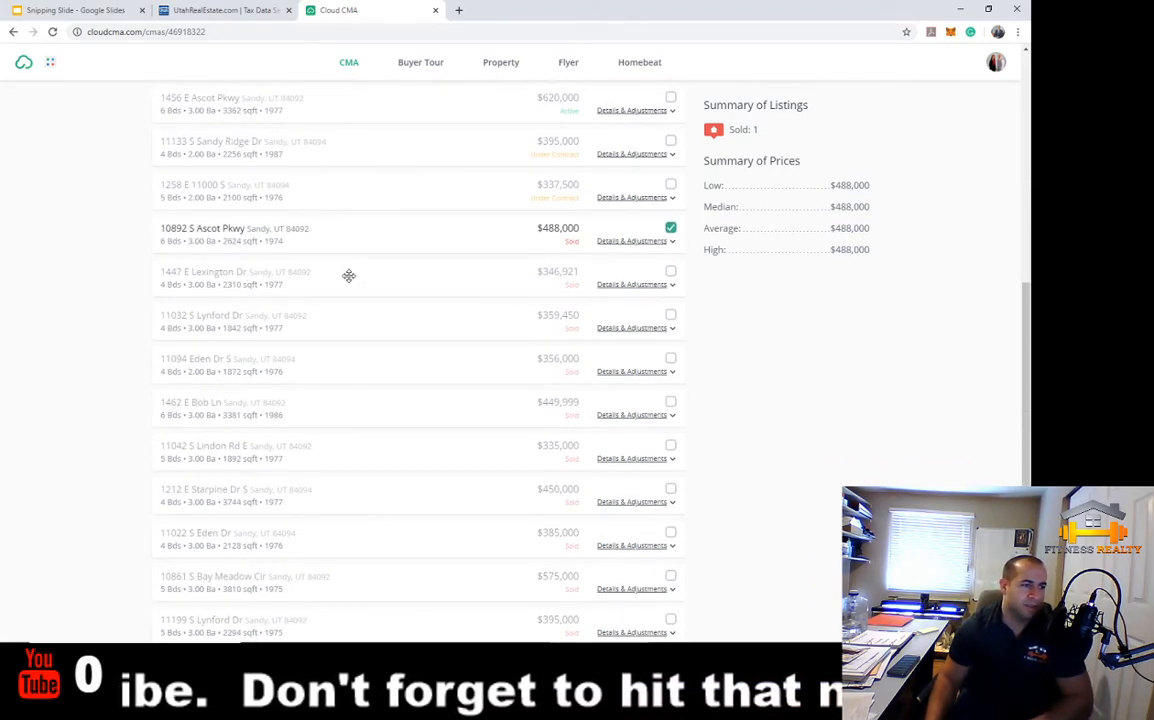
left_click(670, 273)
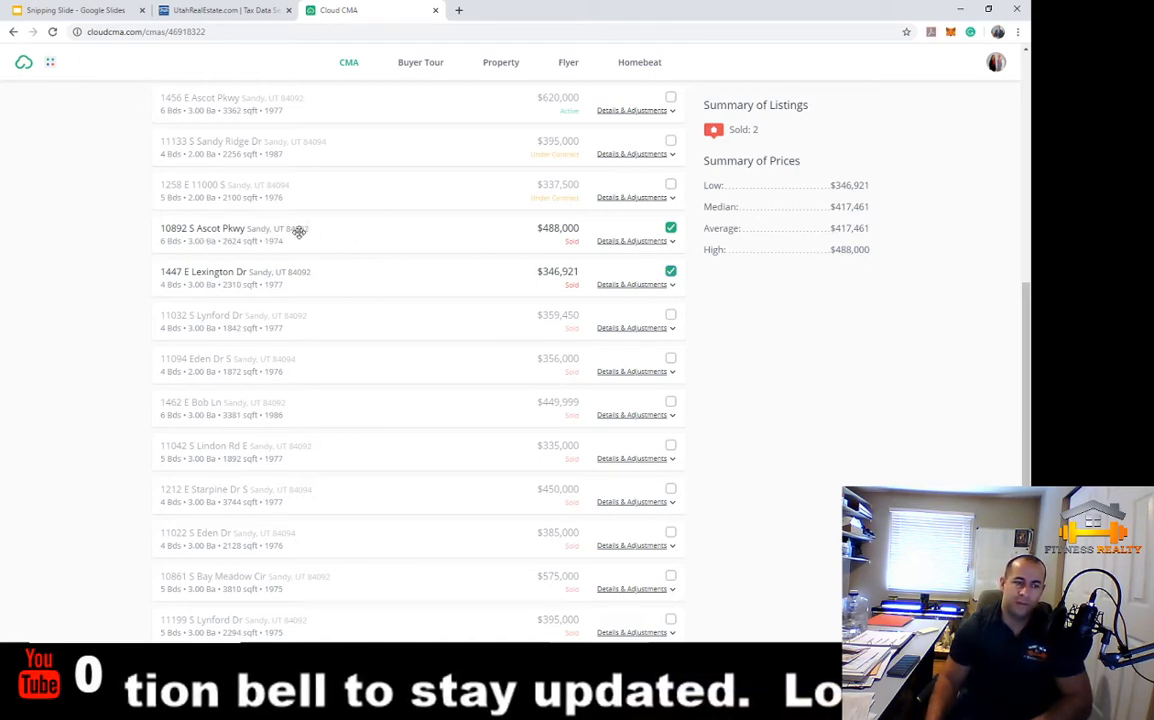
left_click(631, 242)
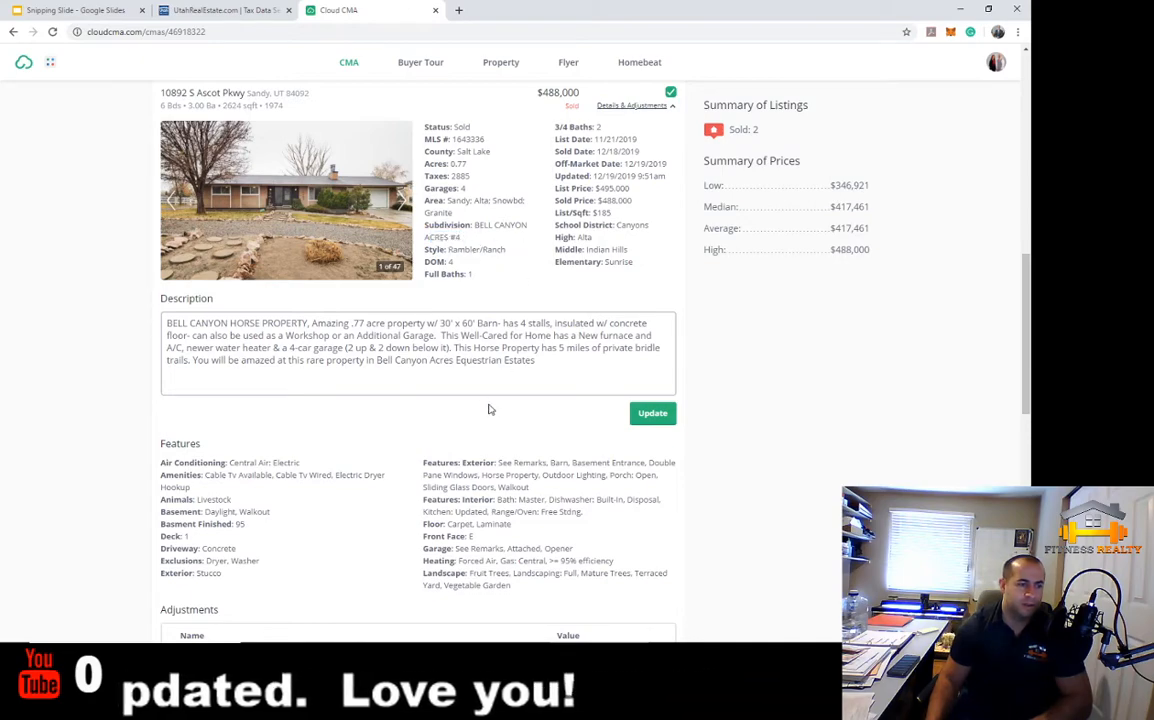
scroll(503, 434, "down", 3)
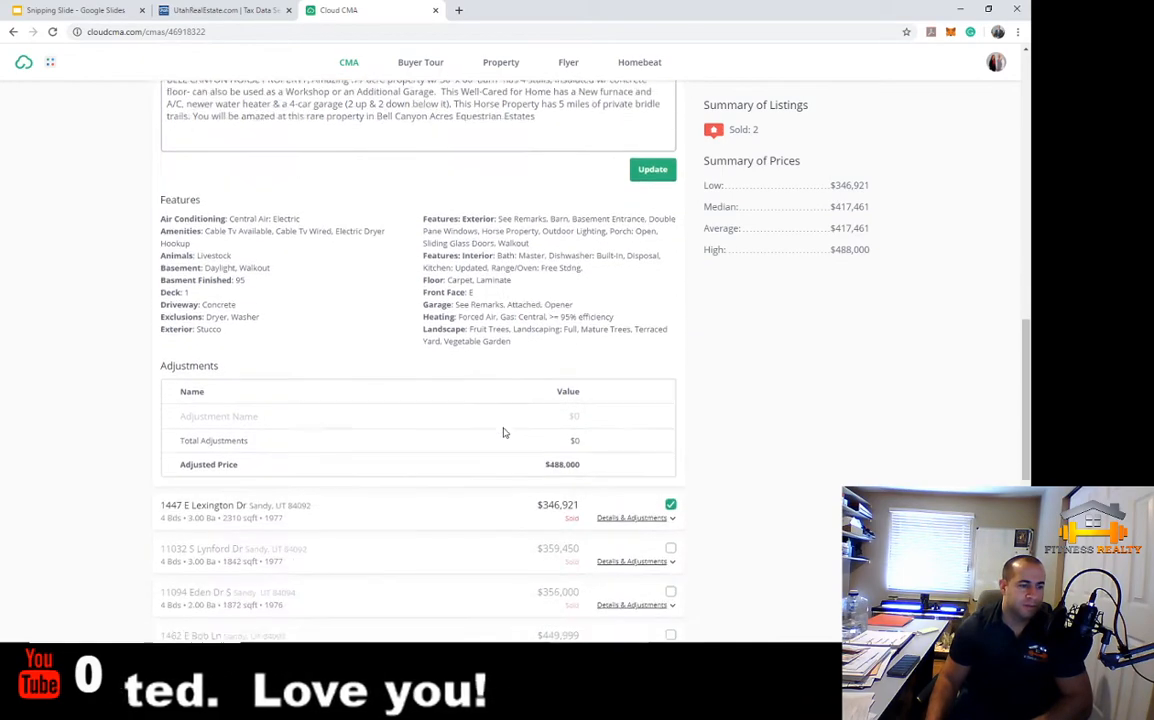
scroll(503, 430, "up", 4)
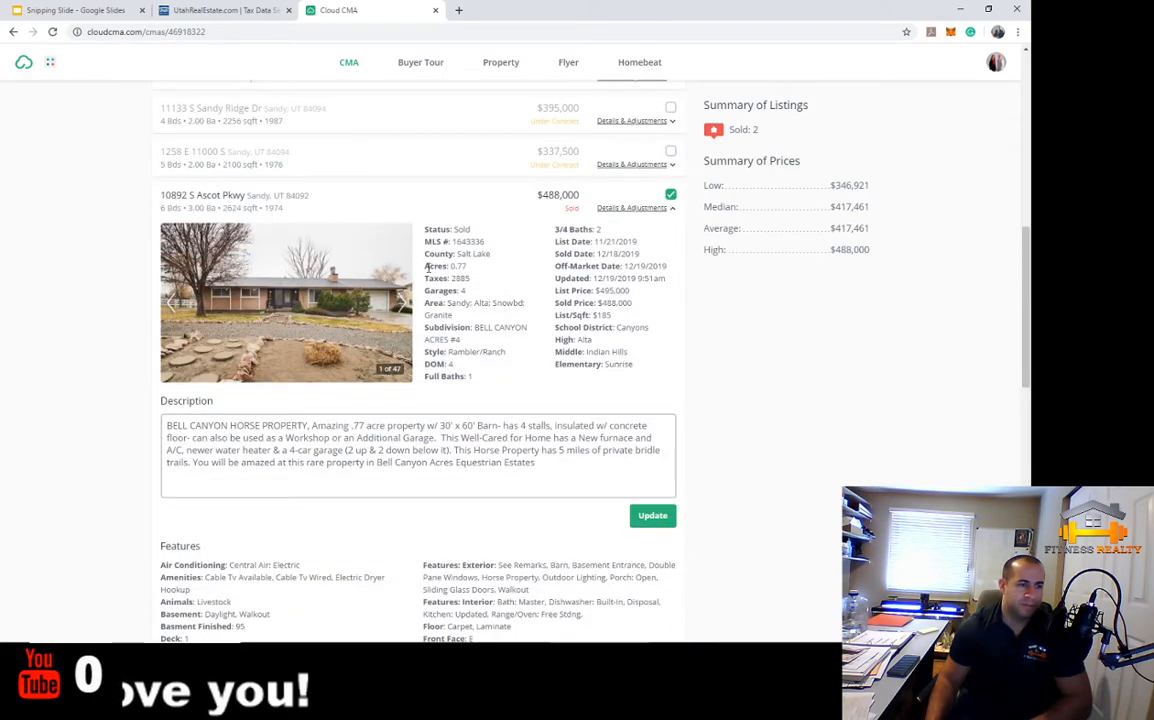
left_click_drag(427, 267, 483, 271)
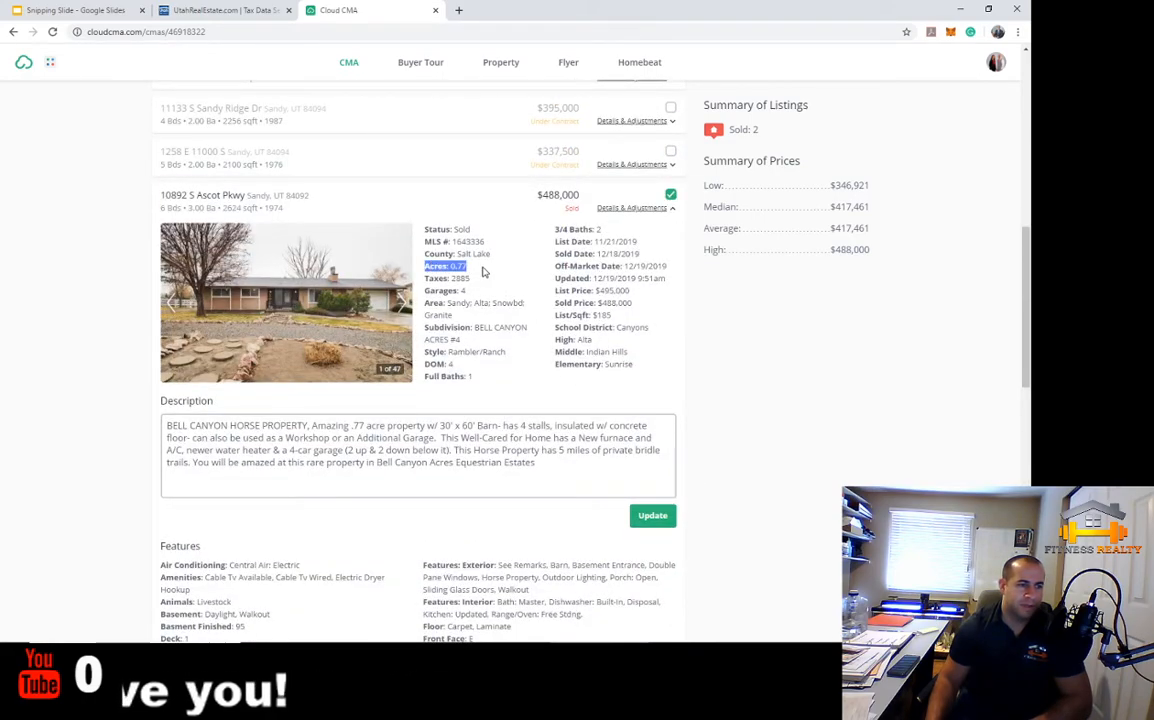
left_click(485, 272)
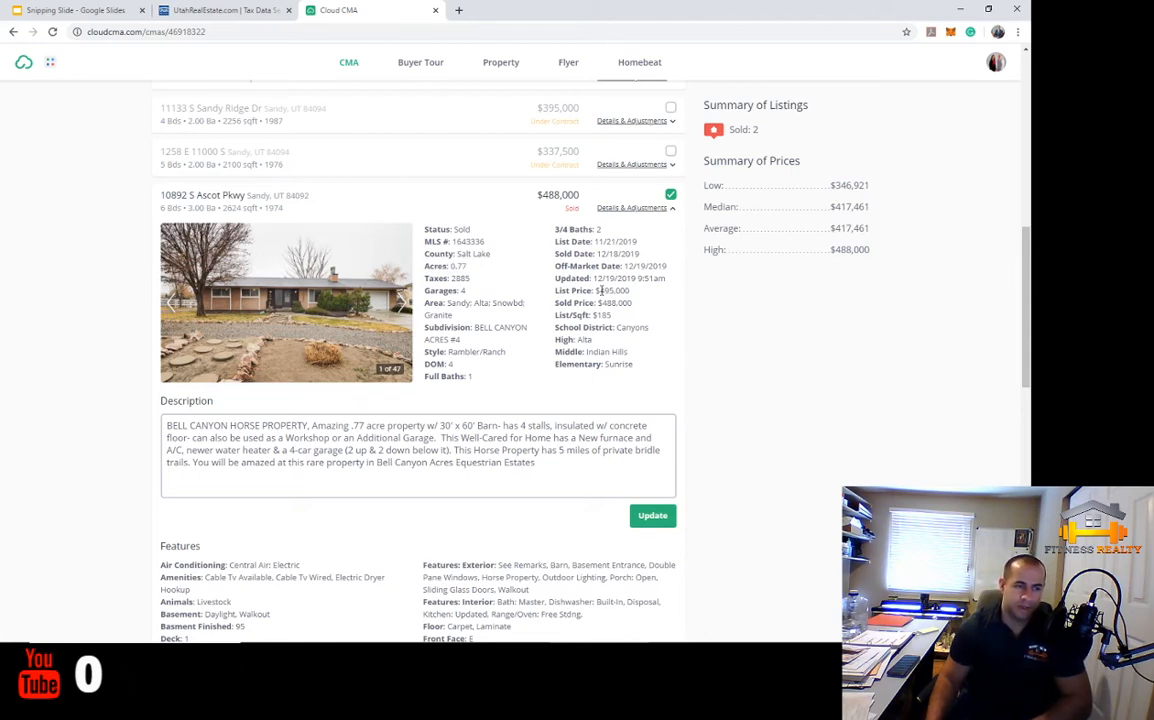
left_click(631, 208)
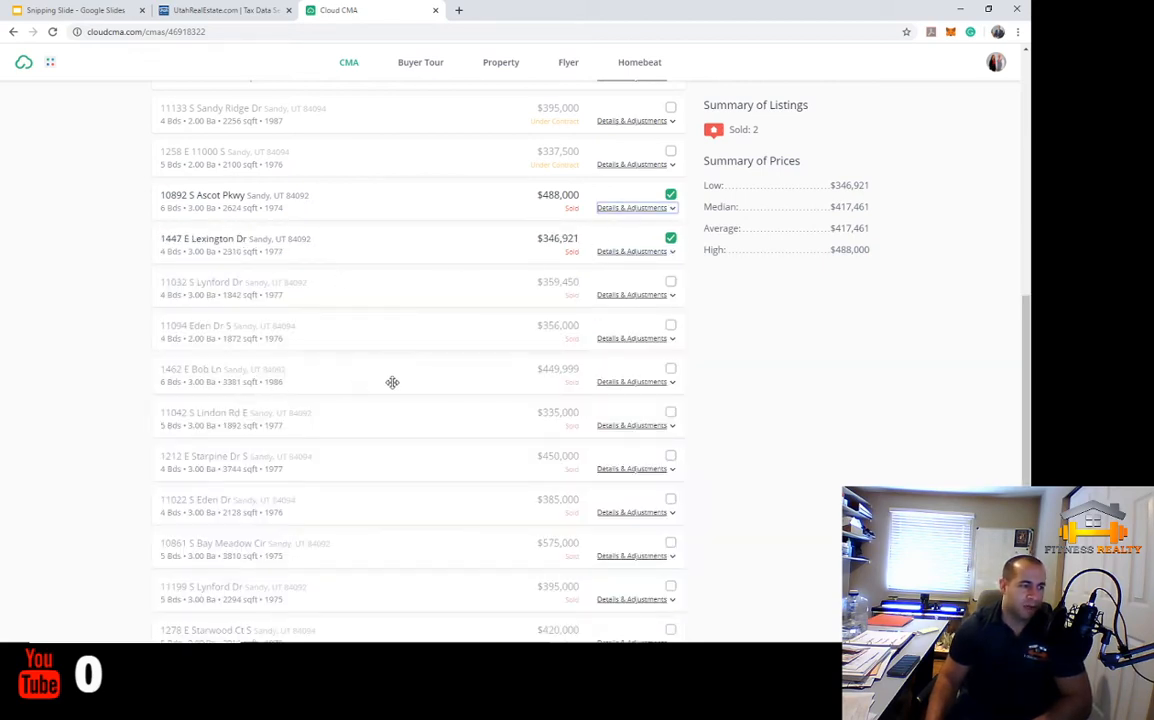
scroll(391, 381, "down", 1)
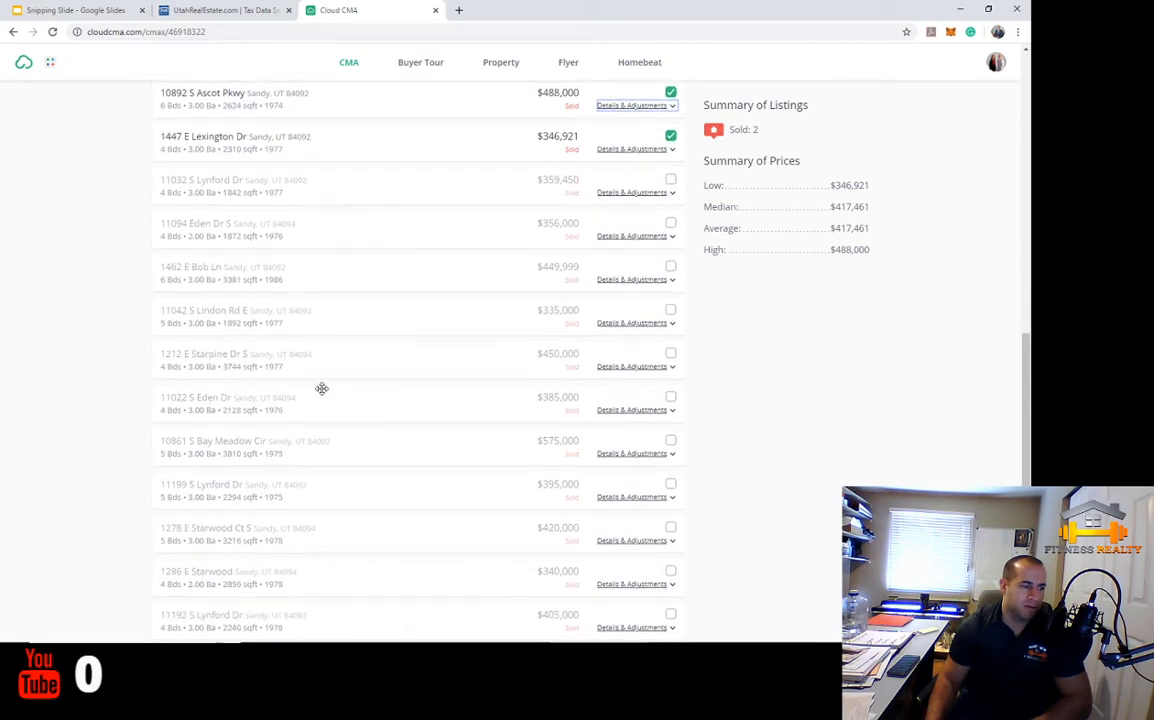
scroll(306, 370, "down", 1)
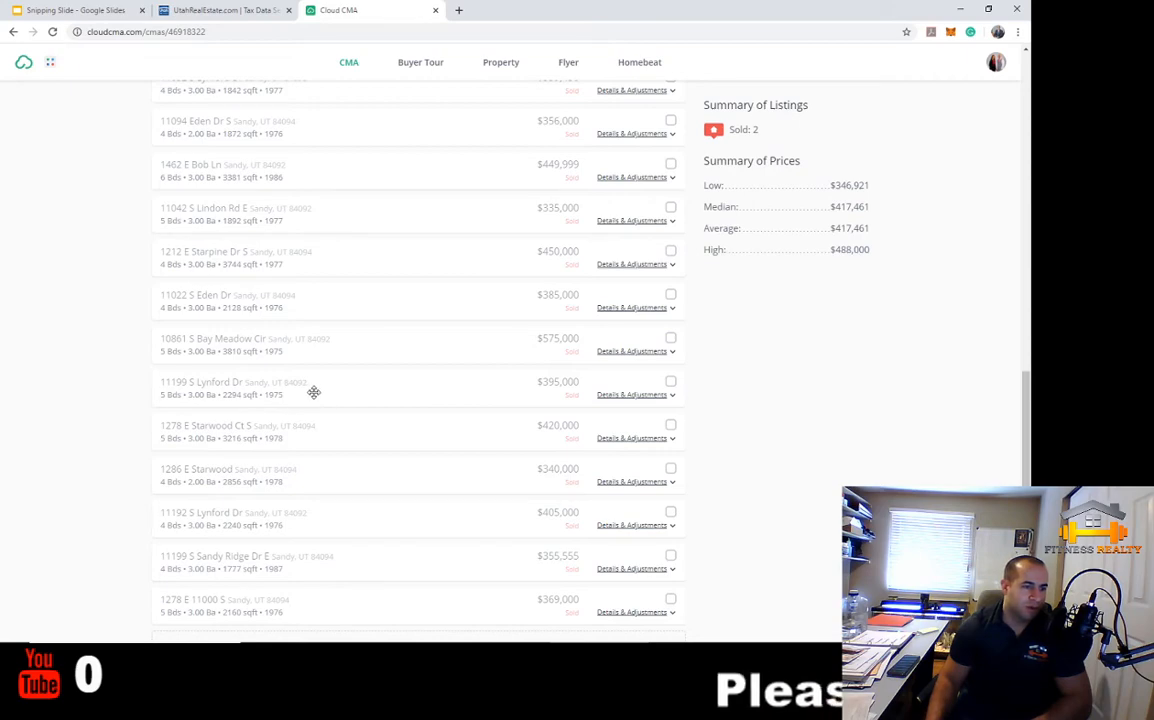
left_click(670, 380)
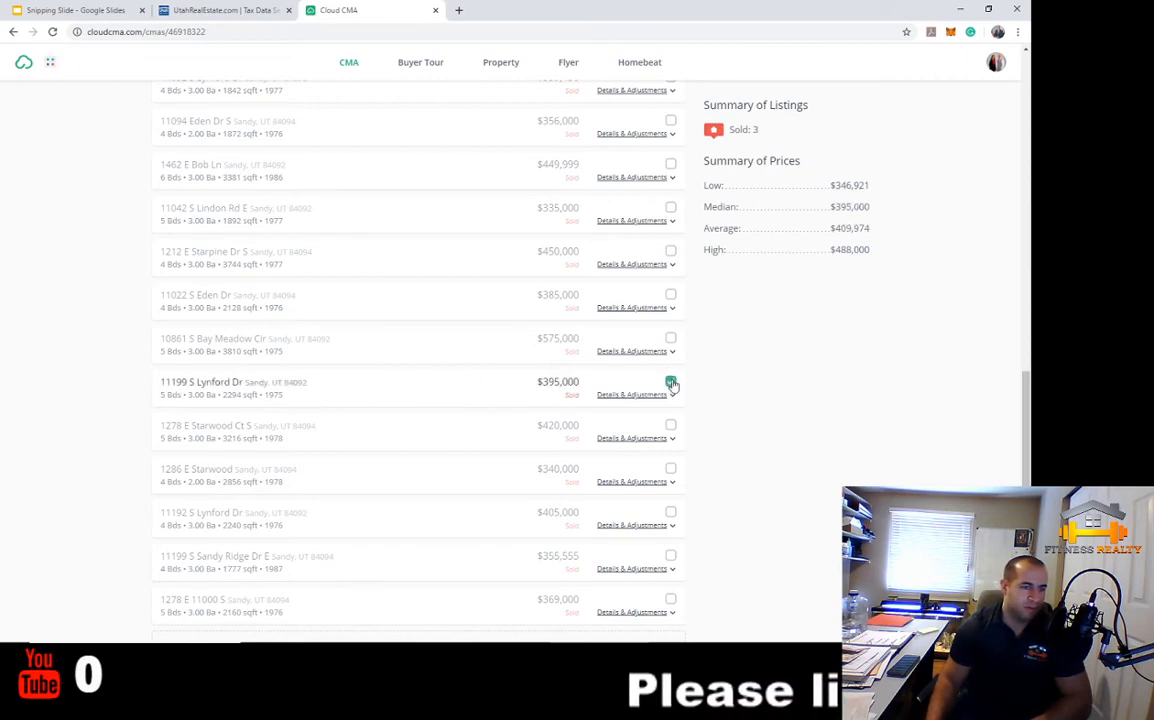
scroll(677, 463, "down", 1)
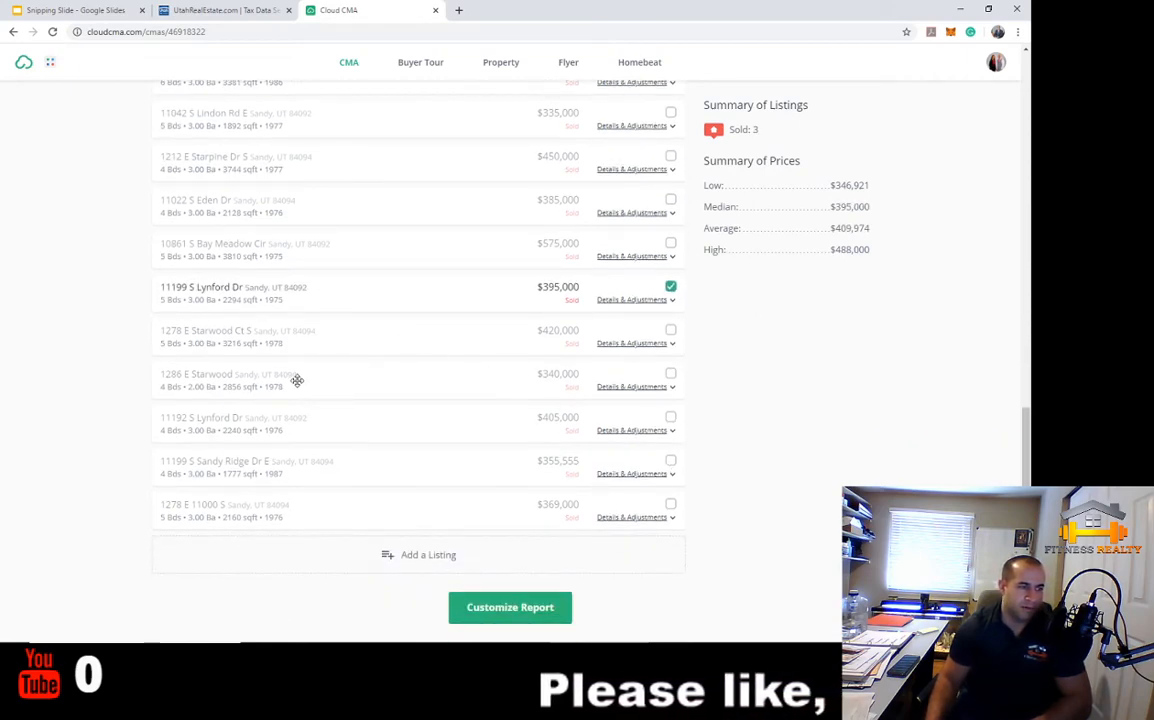
left_click(670, 375)
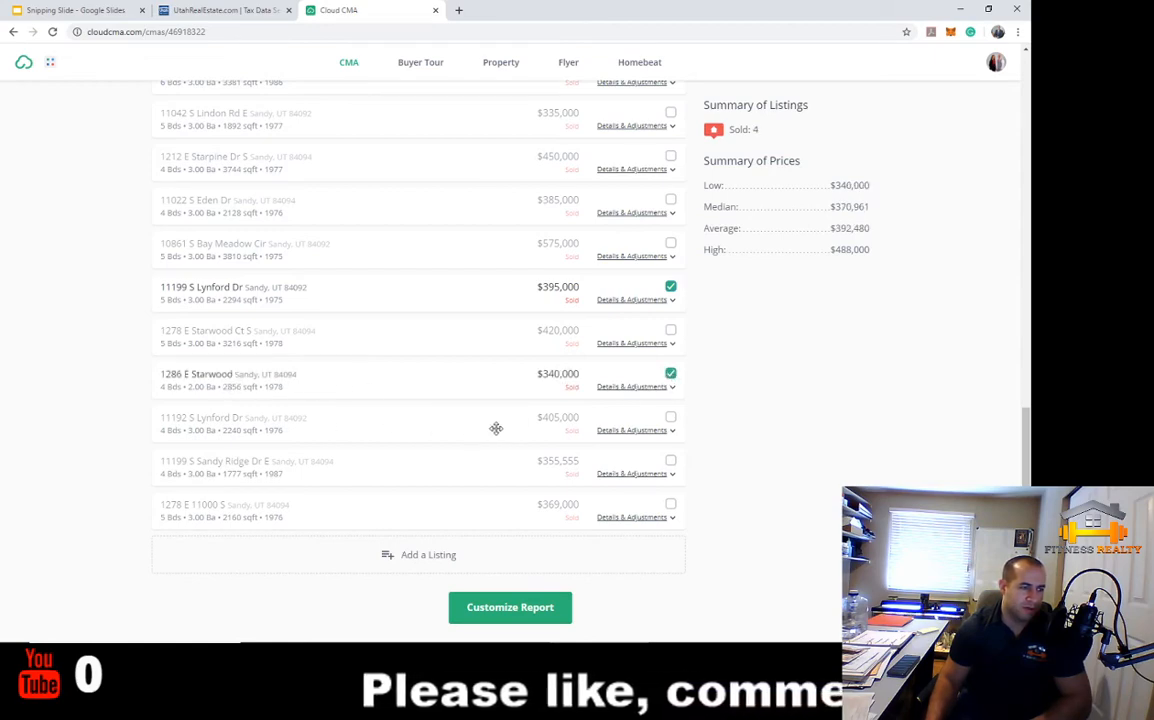
left_click(670, 417)
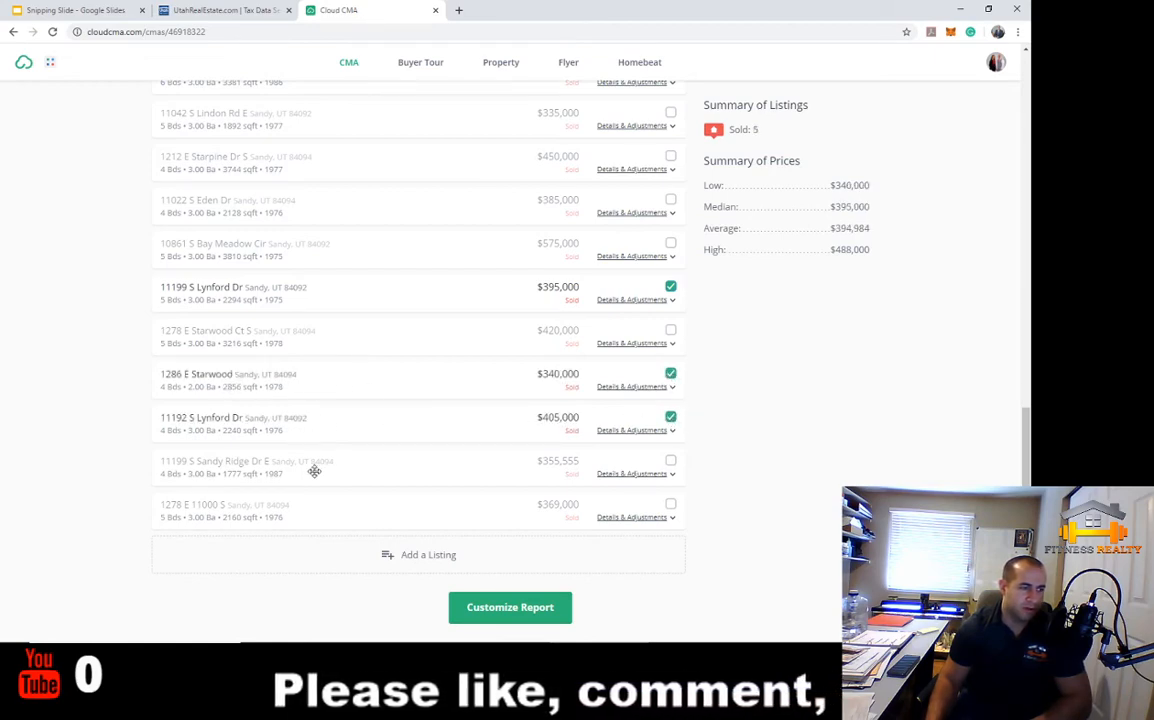
left_click(670, 504)
scroll(790, 512, "up", 5)
scroll(790, 512, "up", 4)
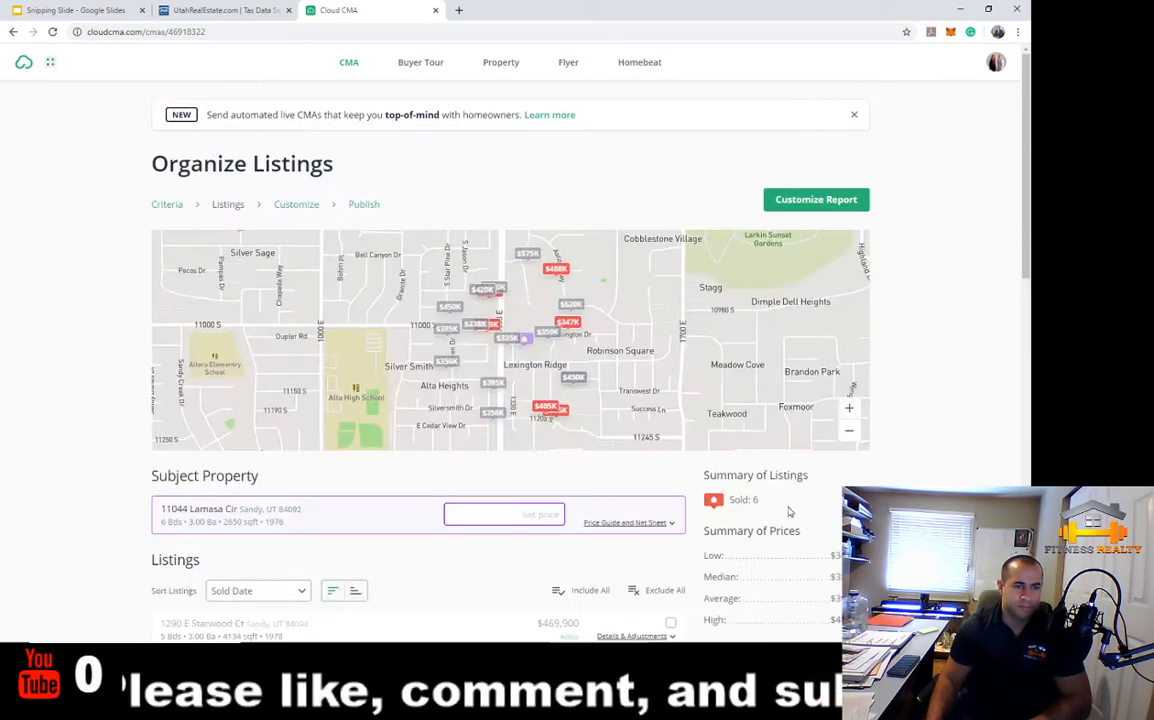
scroll(789, 512, "down", 6)
scroll(789, 510, "up", 3)
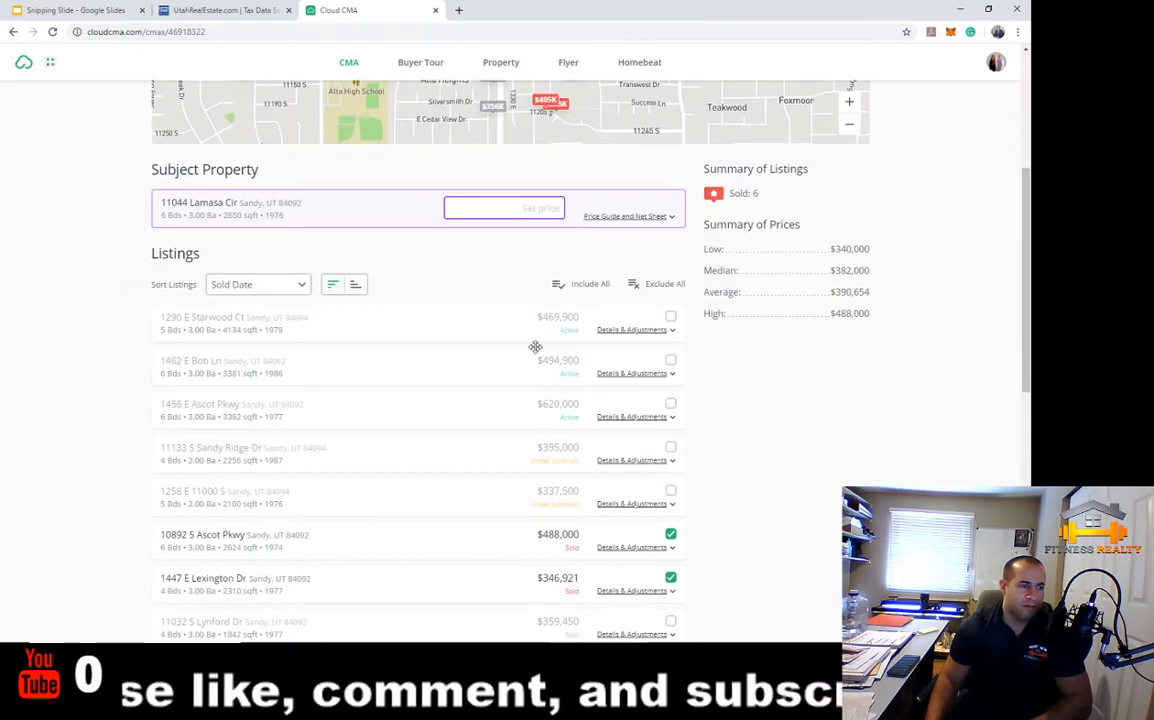
scroll(768, 360, "up", 1)
left_click_drag(740, 296, 771, 298)
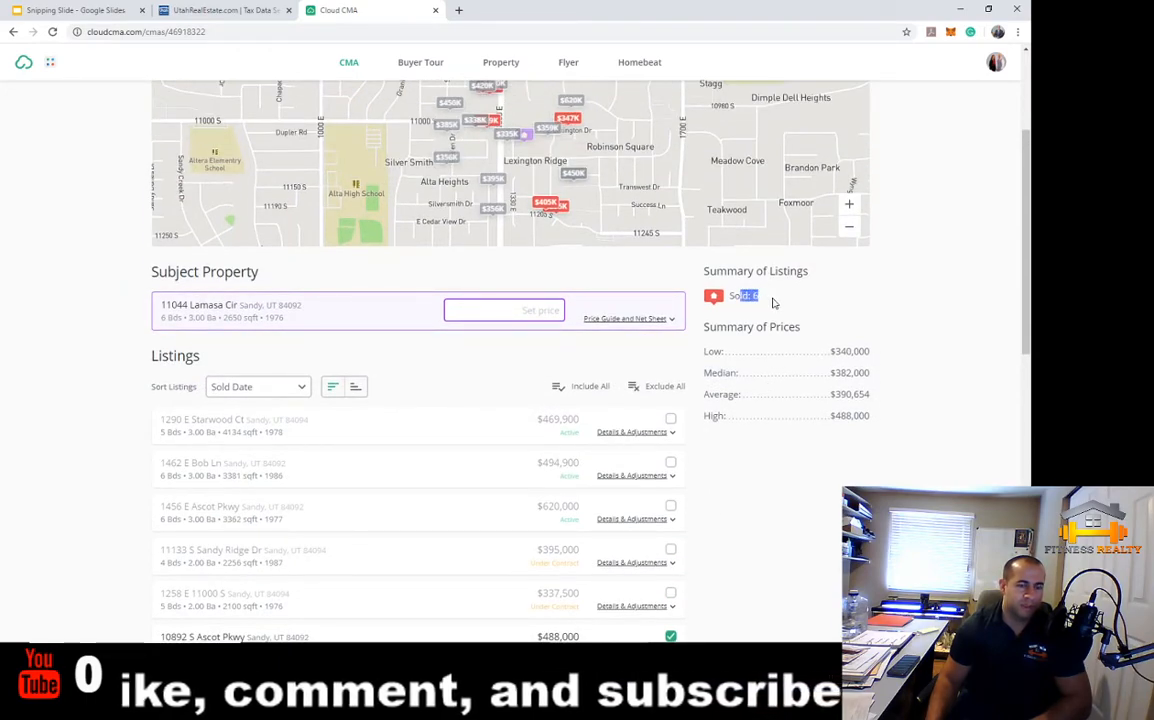
left_click(776, 299)
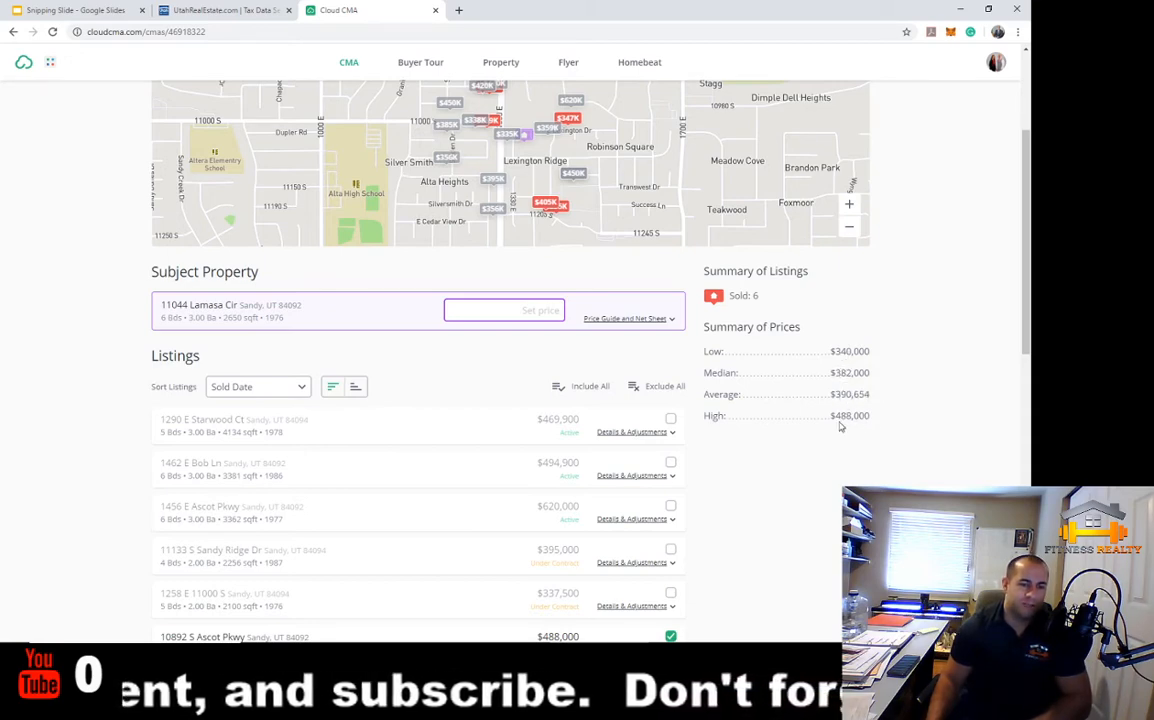
left_click_drag(833, 414, 876, 420)
left_click(888, 429)
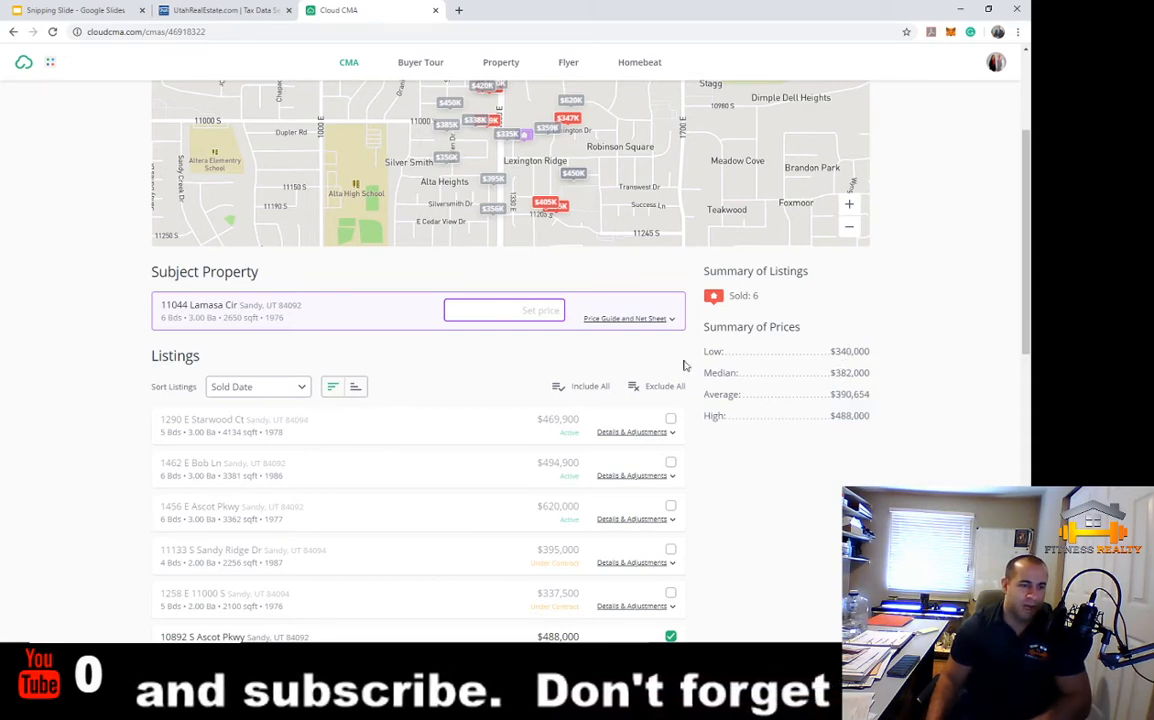
Add a 'First Mortgage' expense of $225,000 to the net sheet, making net to seller −$225,000
left_click(621, 318)
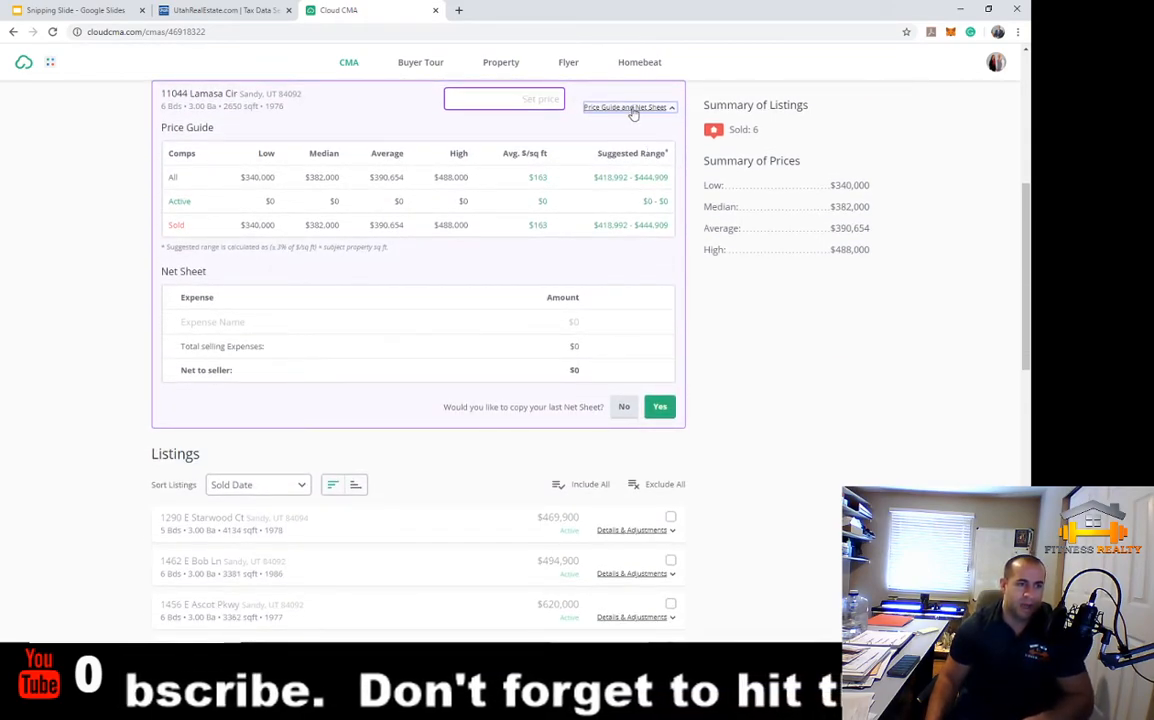
left_click(317, 326)
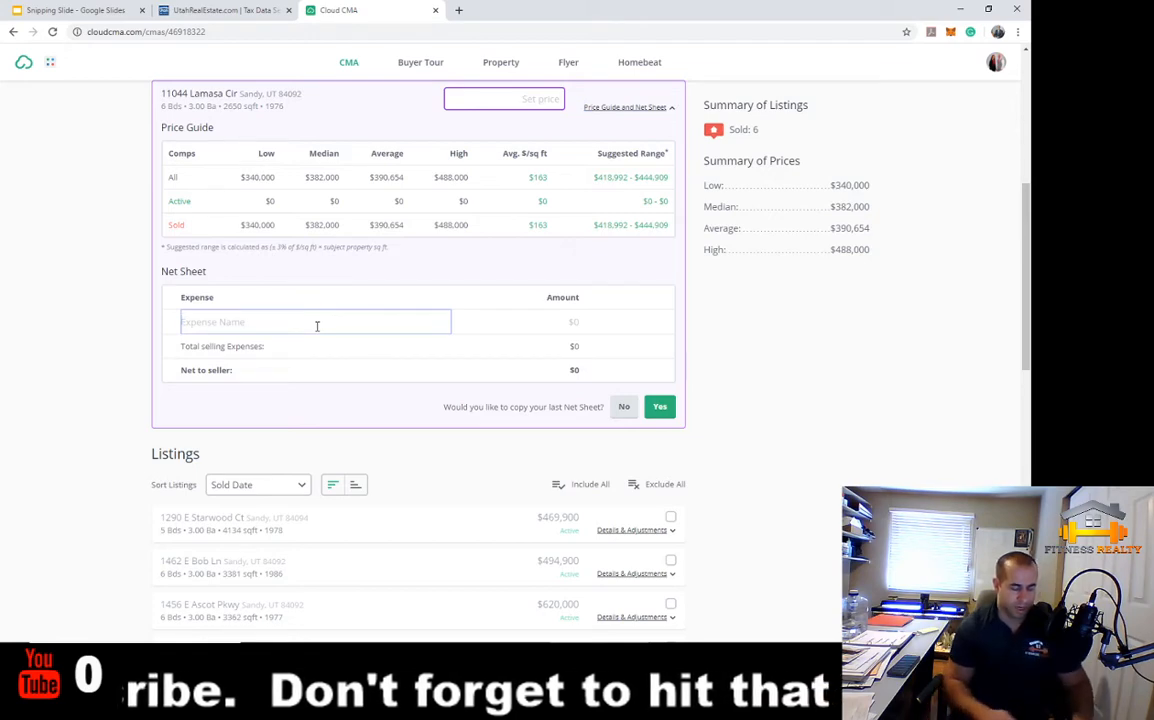
type("First")
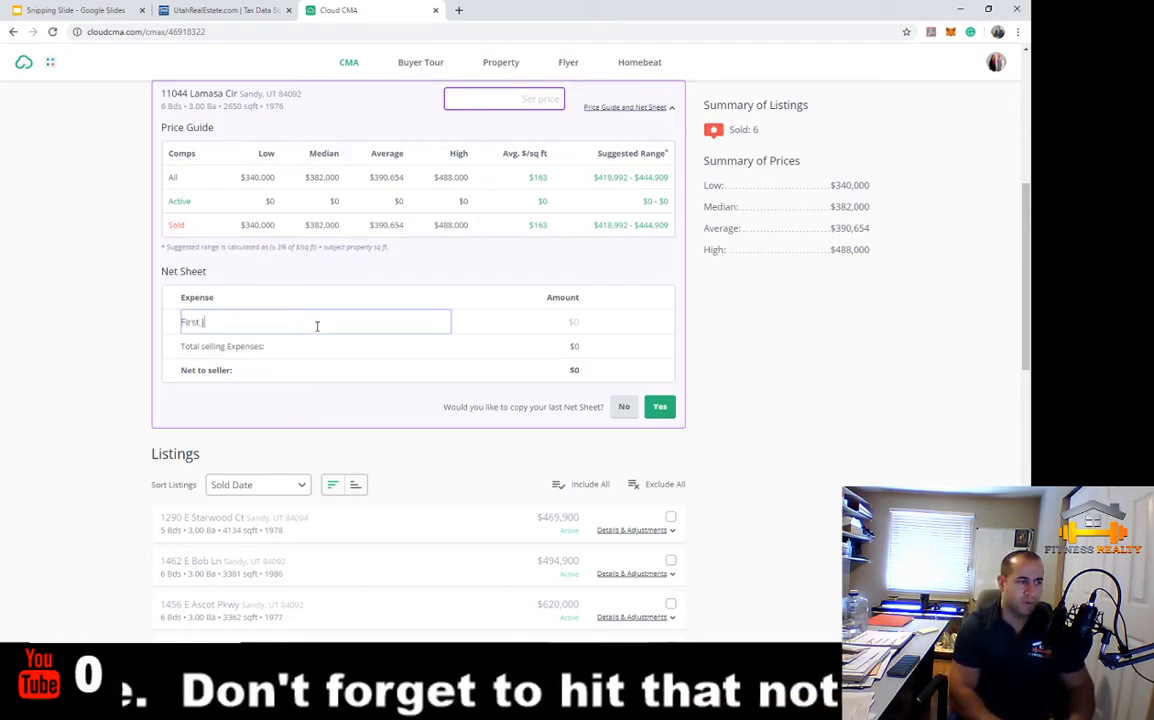
type(" Mortgage")
key("Tab")
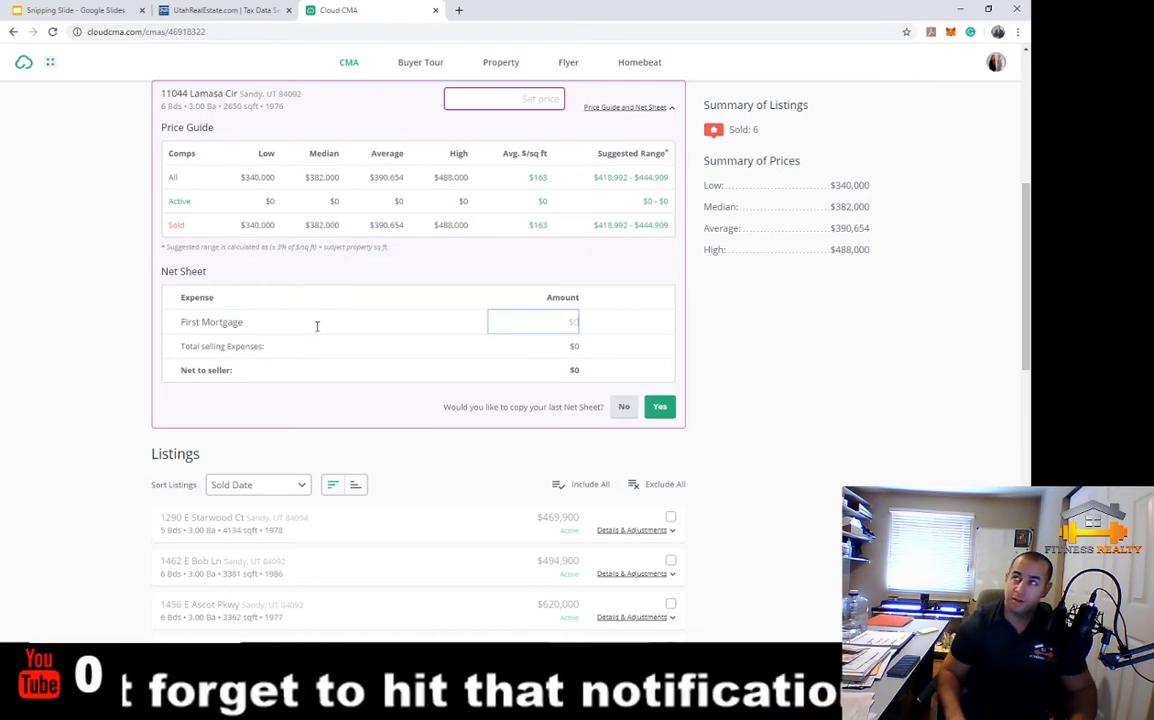
type("22")
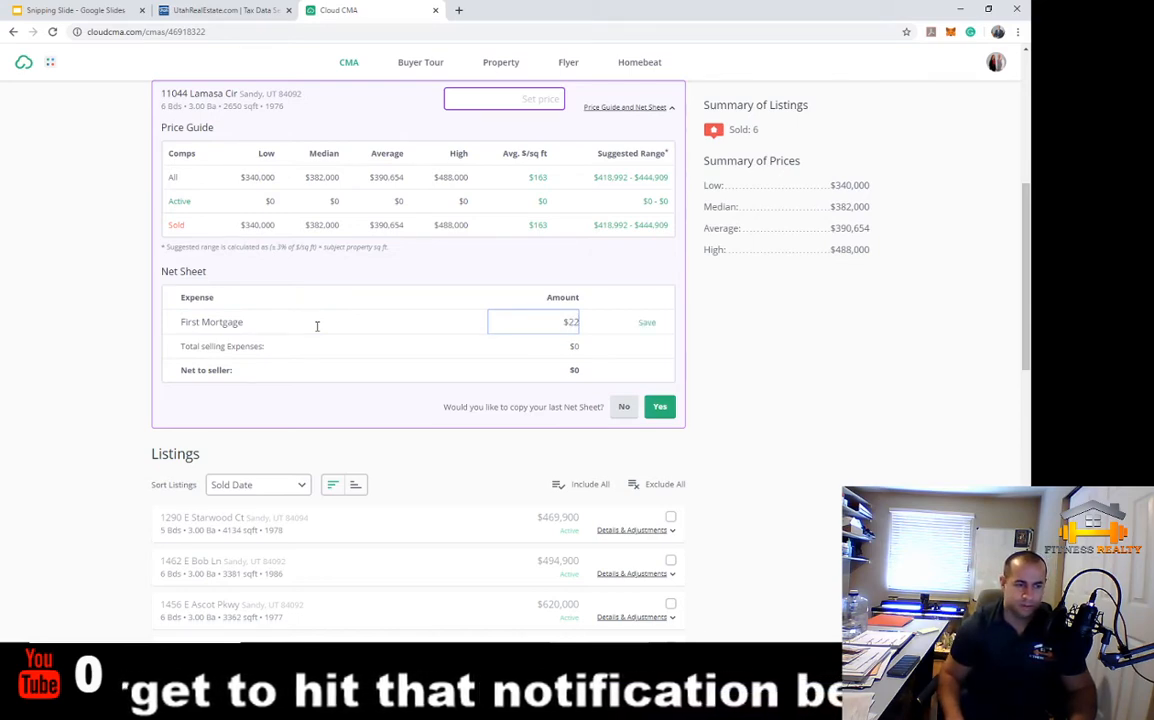
type("5,000")
key("Return")
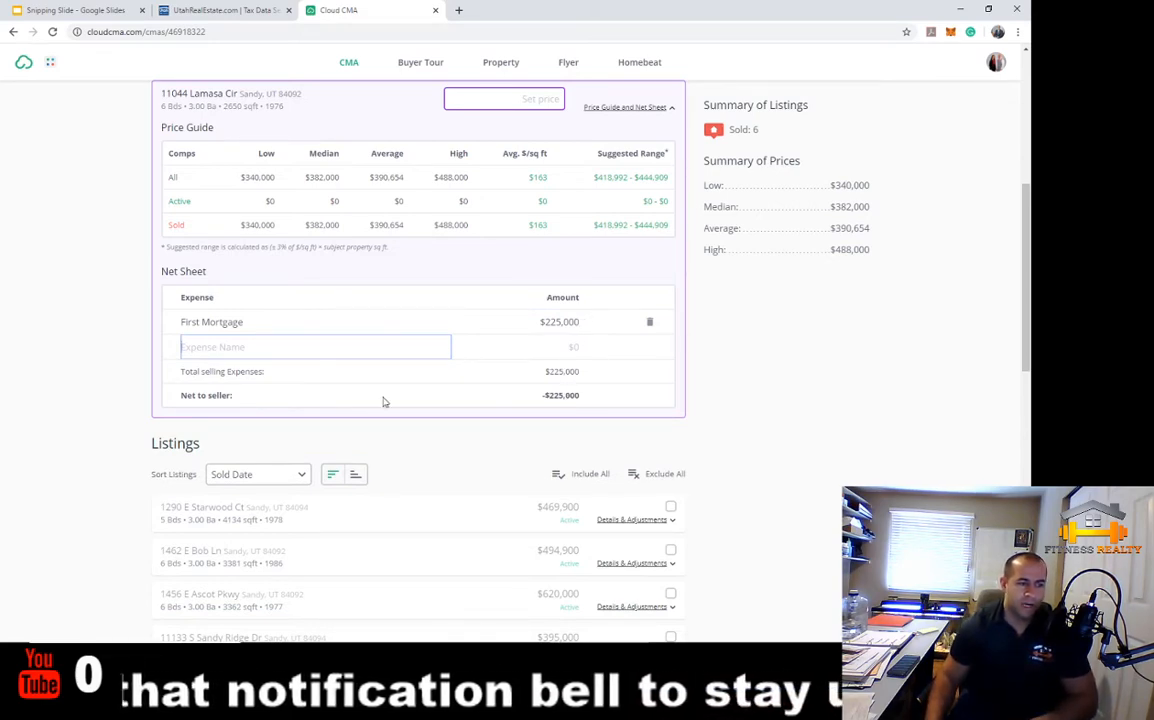
left_click_drag(540, 396, 582, 398)
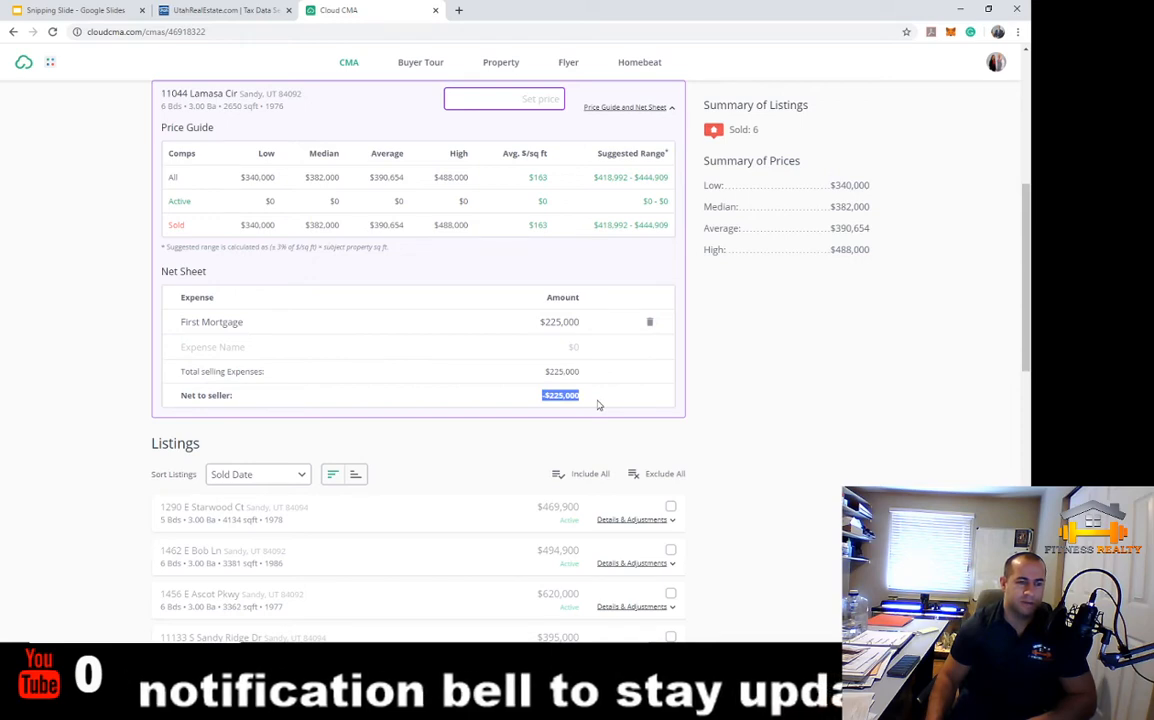
scroll(598, 405, "up", 2)
left_click(511, 303)
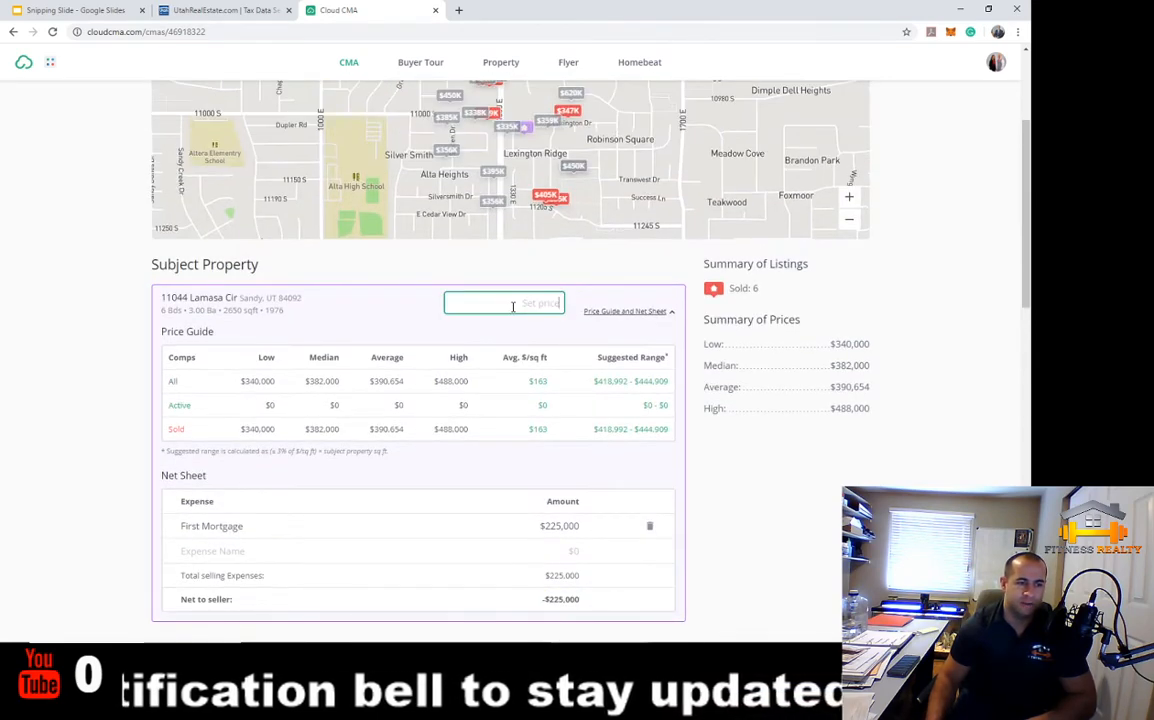
left_click(624, 431)
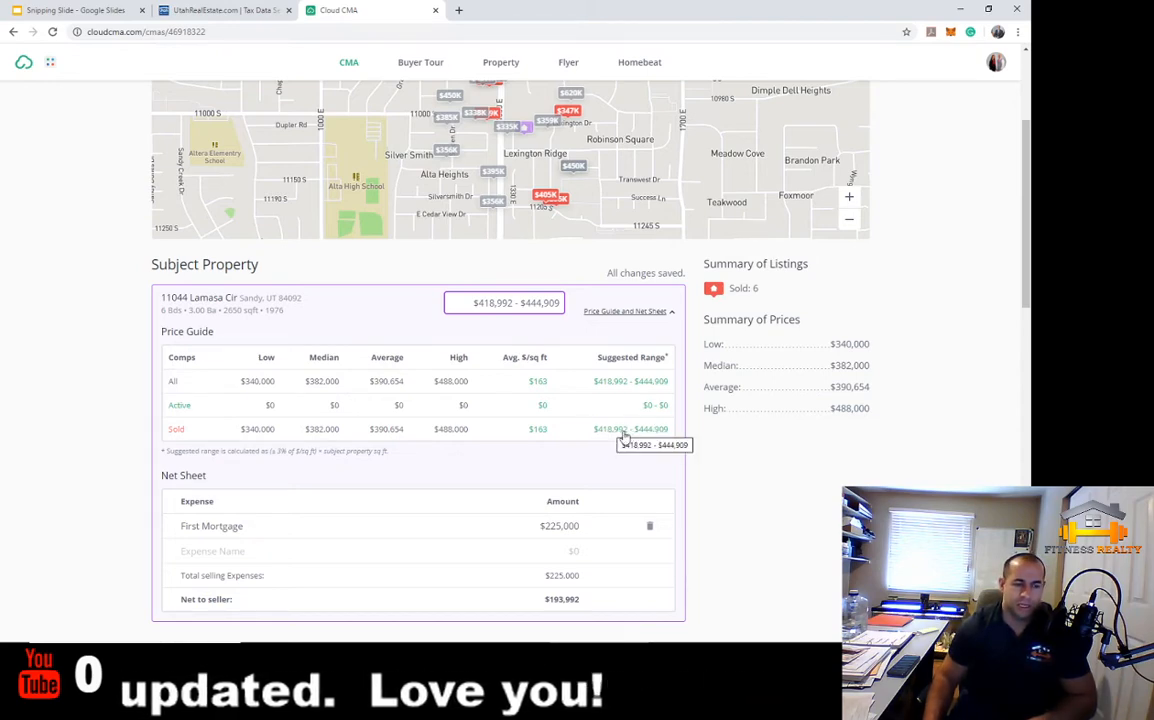
scroll(659, 444, "down", 1)
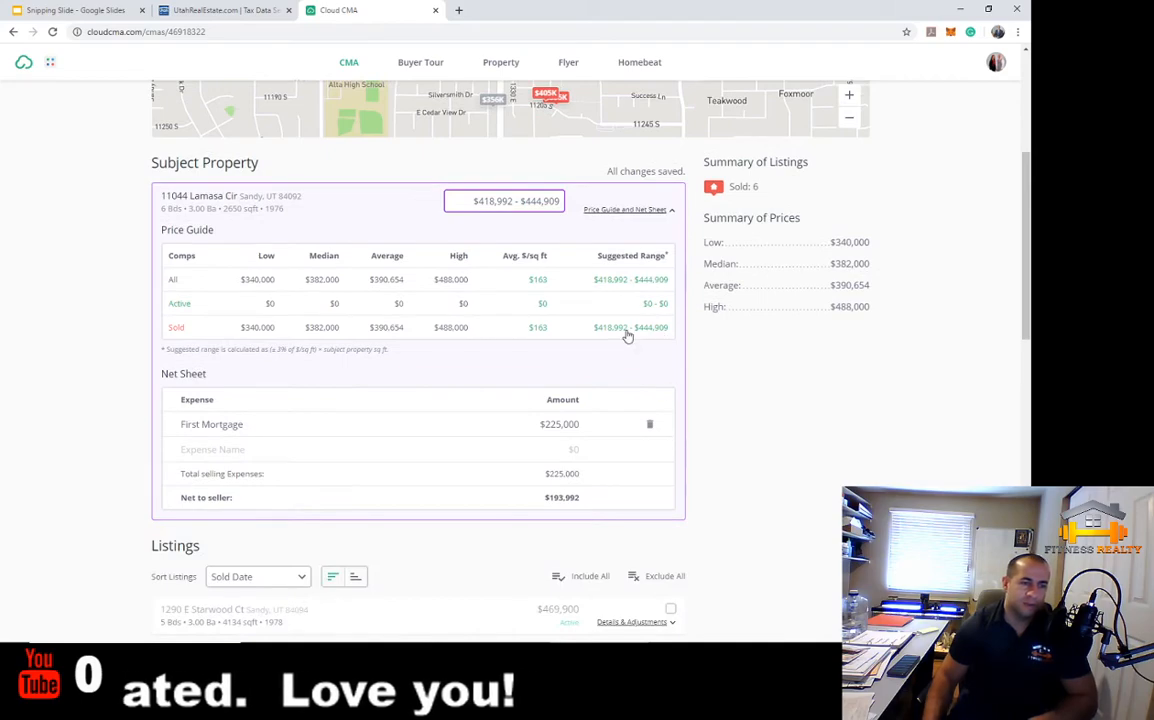
scroll(719, 479, "down", 4)
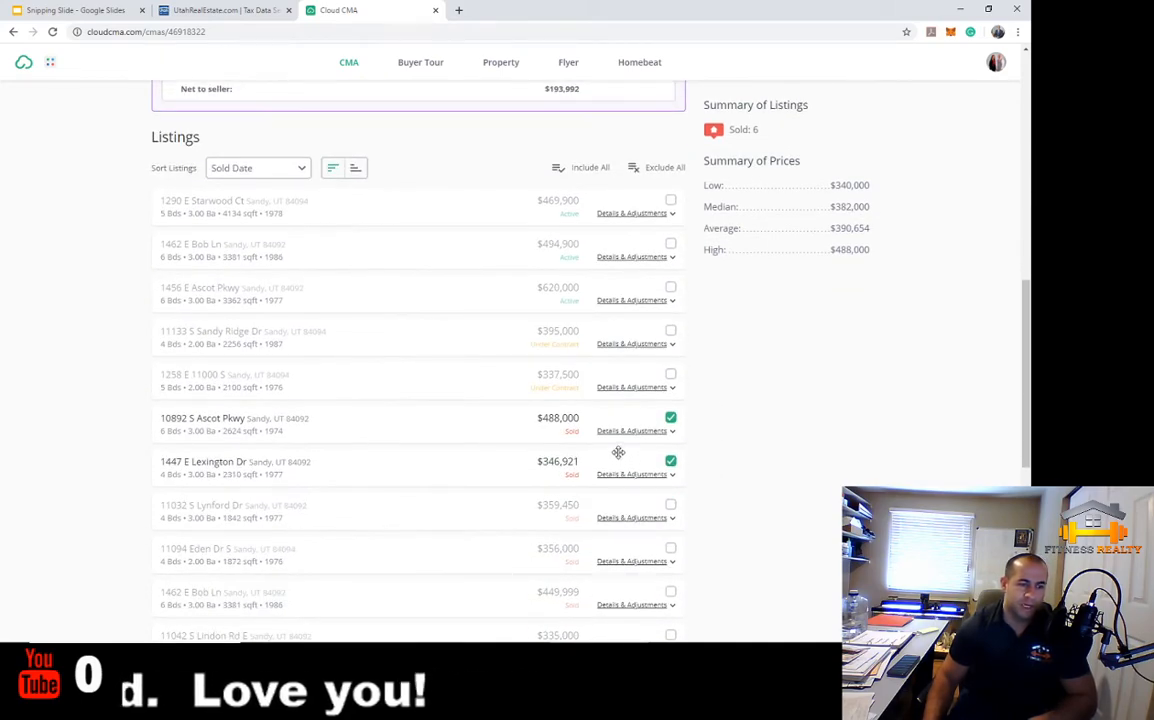
scroll(713, 450, "down", 1)
Exclude the $488,000 Ascot Pkwy sale with its 0.77 acre lot from the comparables
left_click(632, 329)
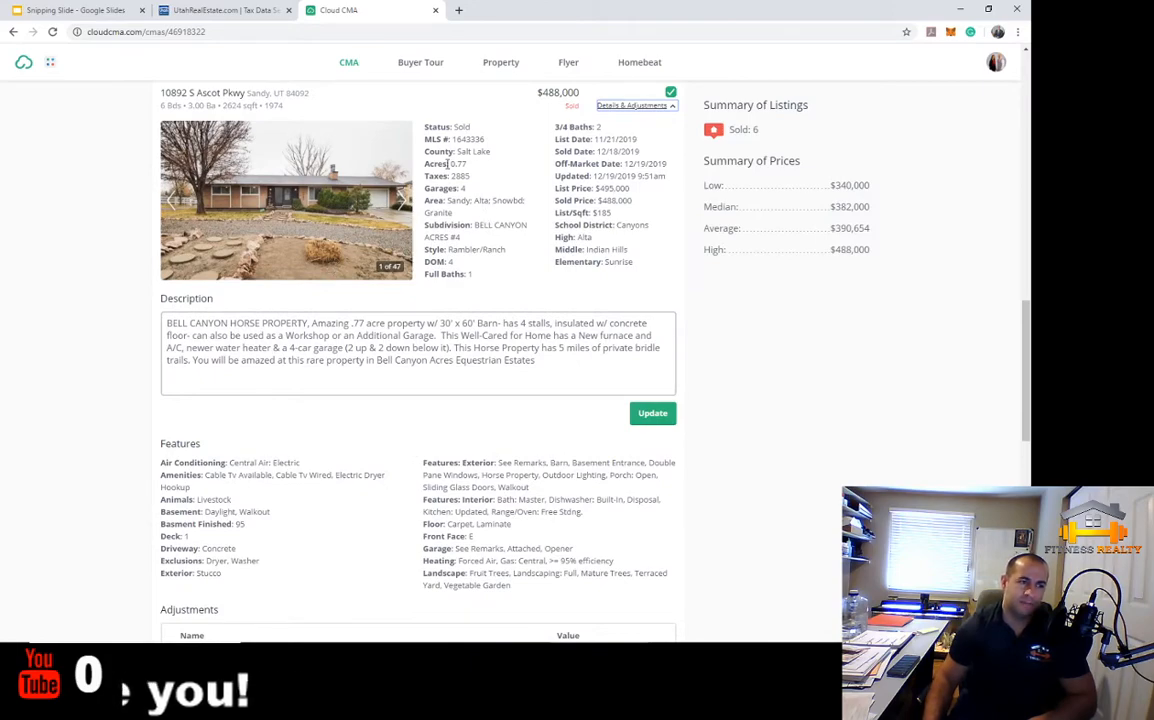
left_click_drag(449, 164, 509, 169)
left_click(512, 170)
scroll(510, 170, "up", 2)
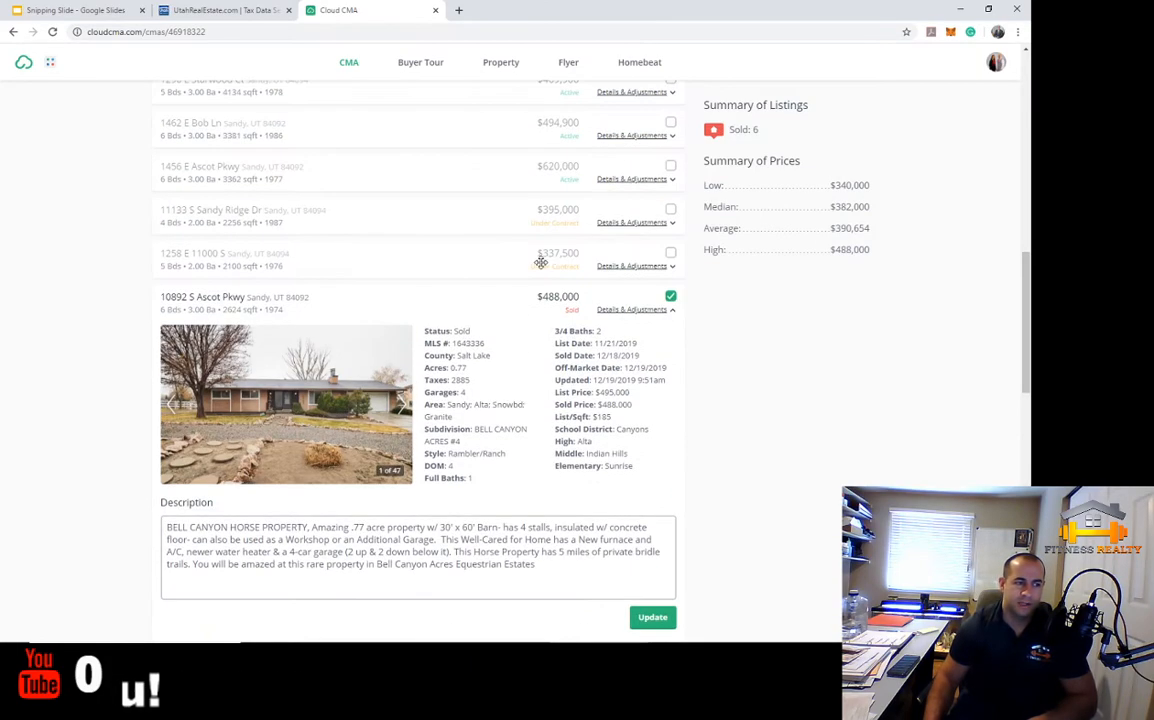
left_click(670, 298)
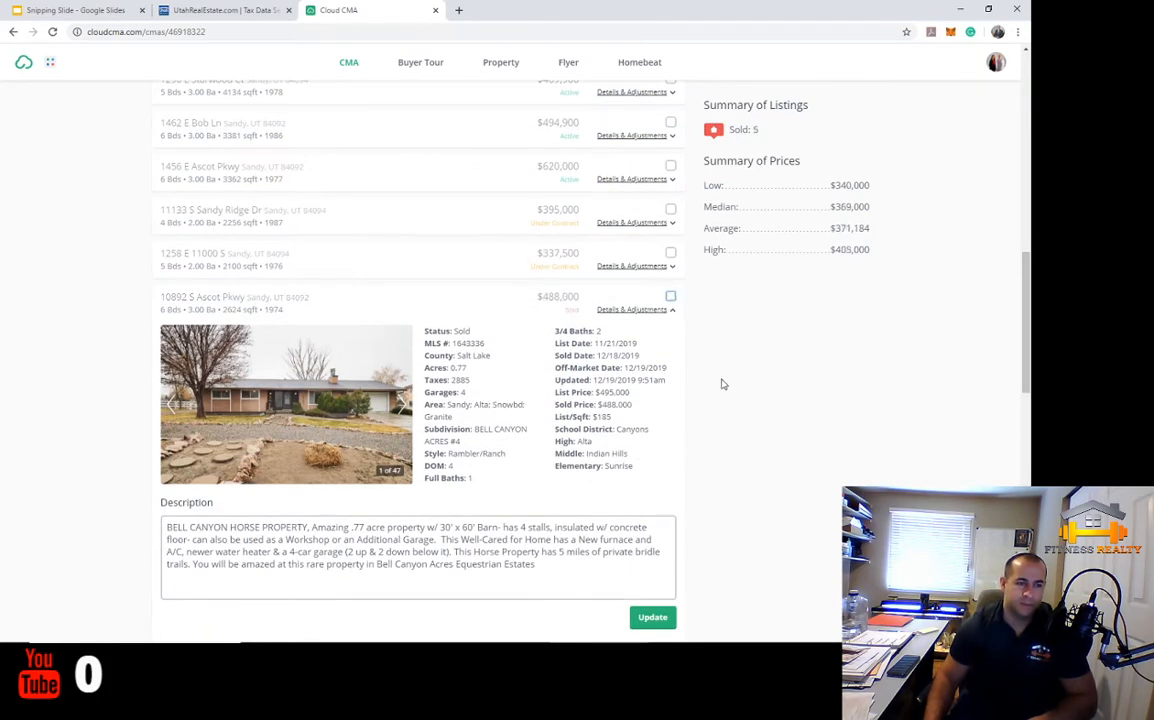
Apply the sold suggested range $408,710–$433,991 as the price, netting $183,710
scroll(716, 384, "up", 4)
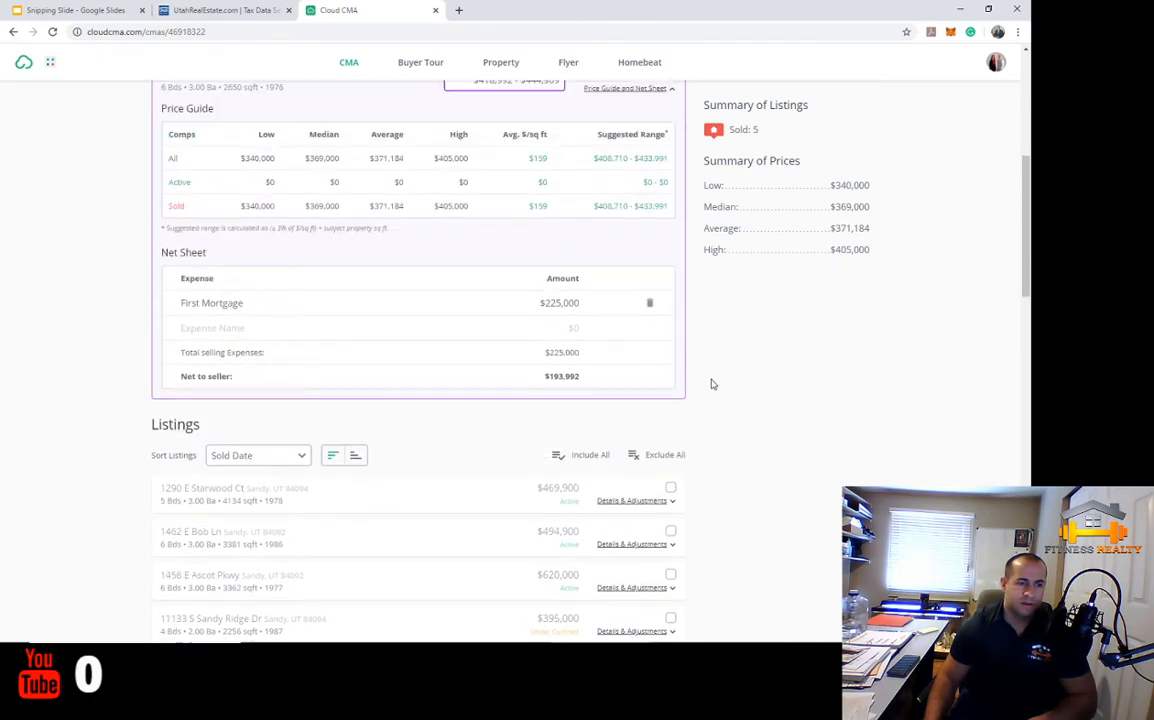
scroll(705, 375, "up", 1)
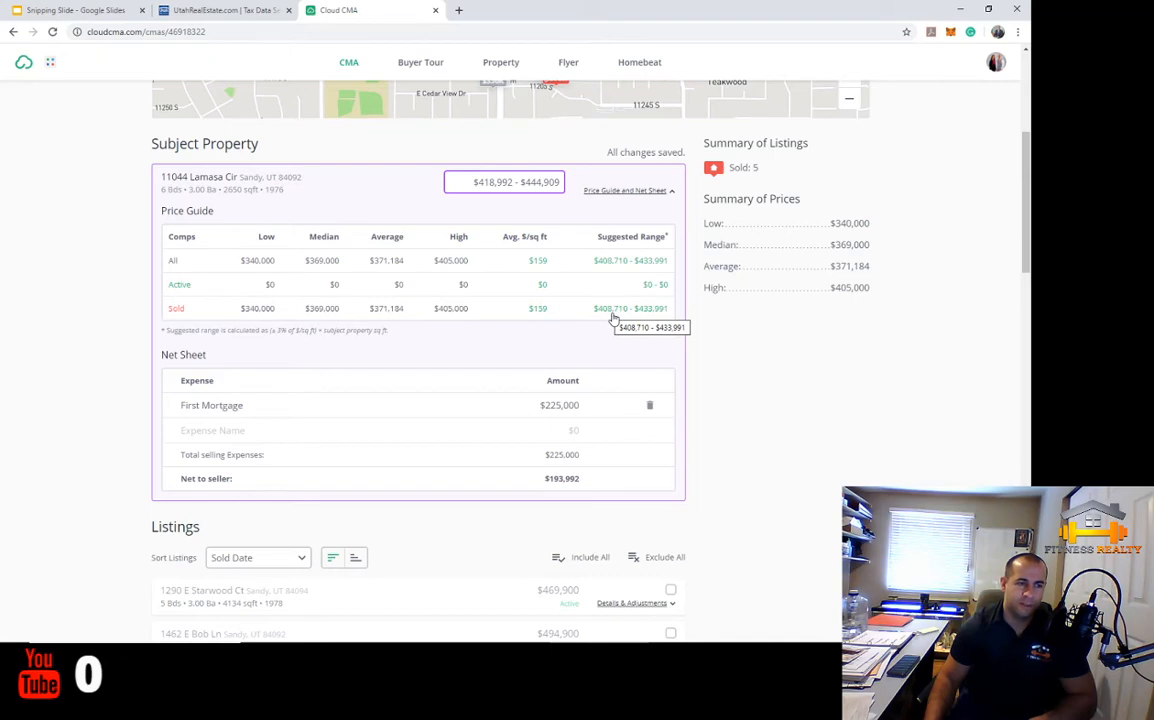
left_click(645, 312)
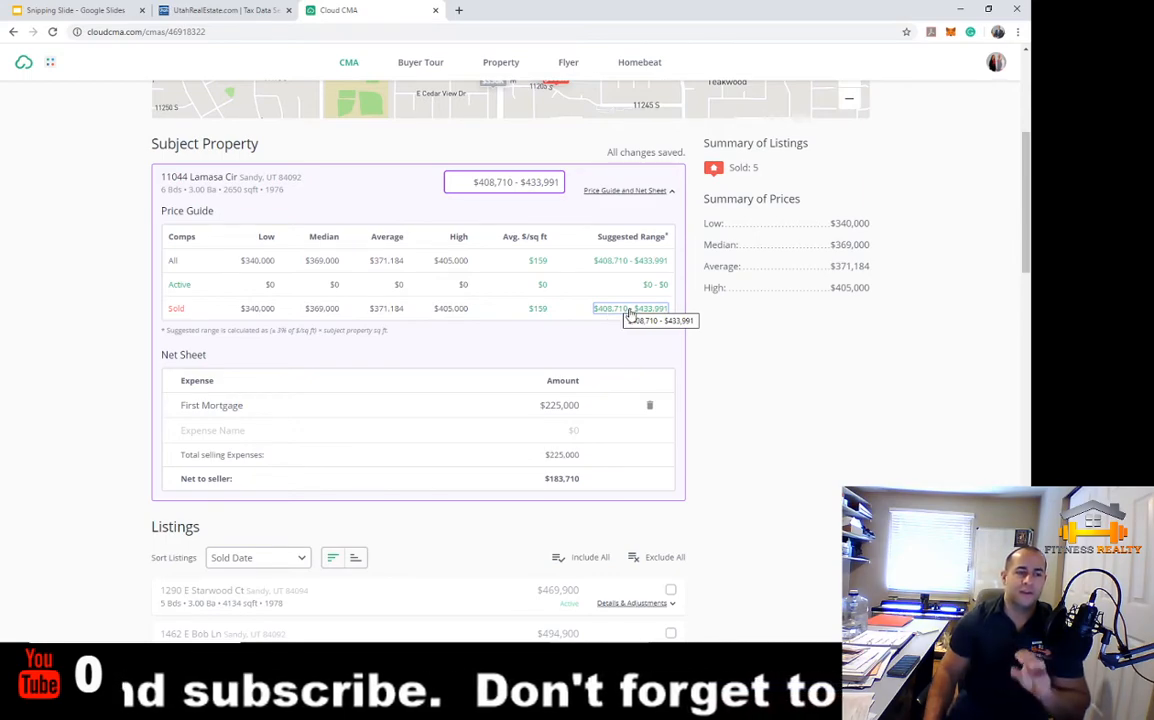
scroll(702, 400, "down", 8)
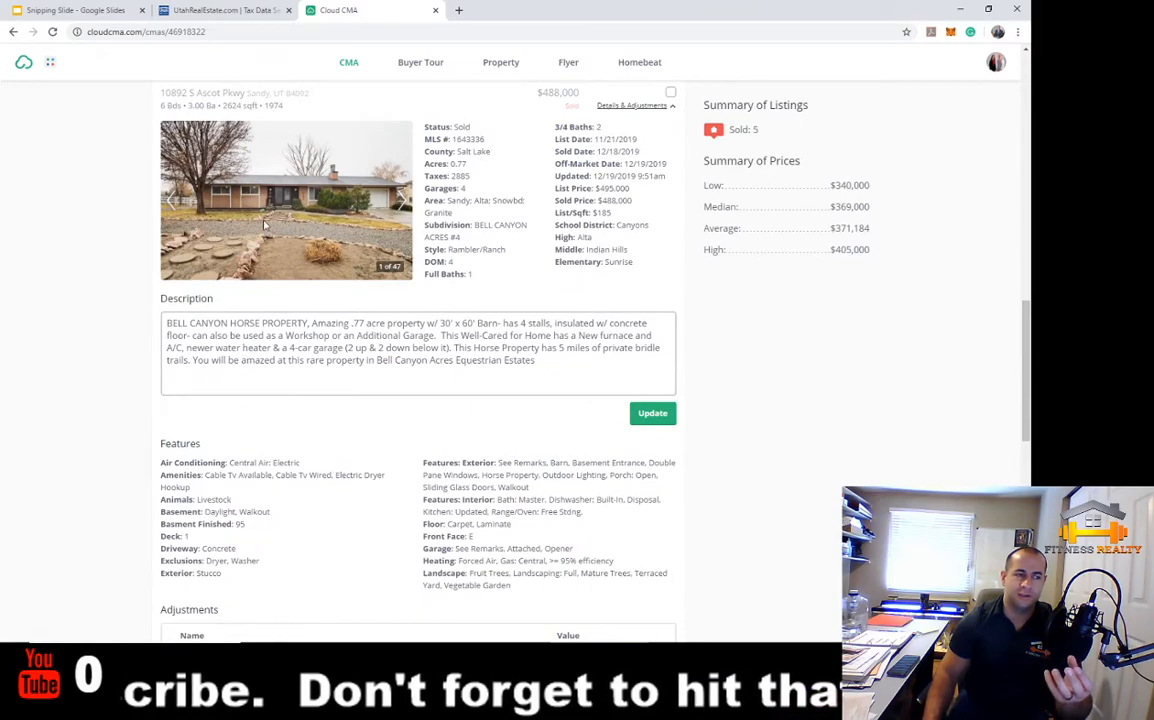
scroll(543, 427, "down", 2)
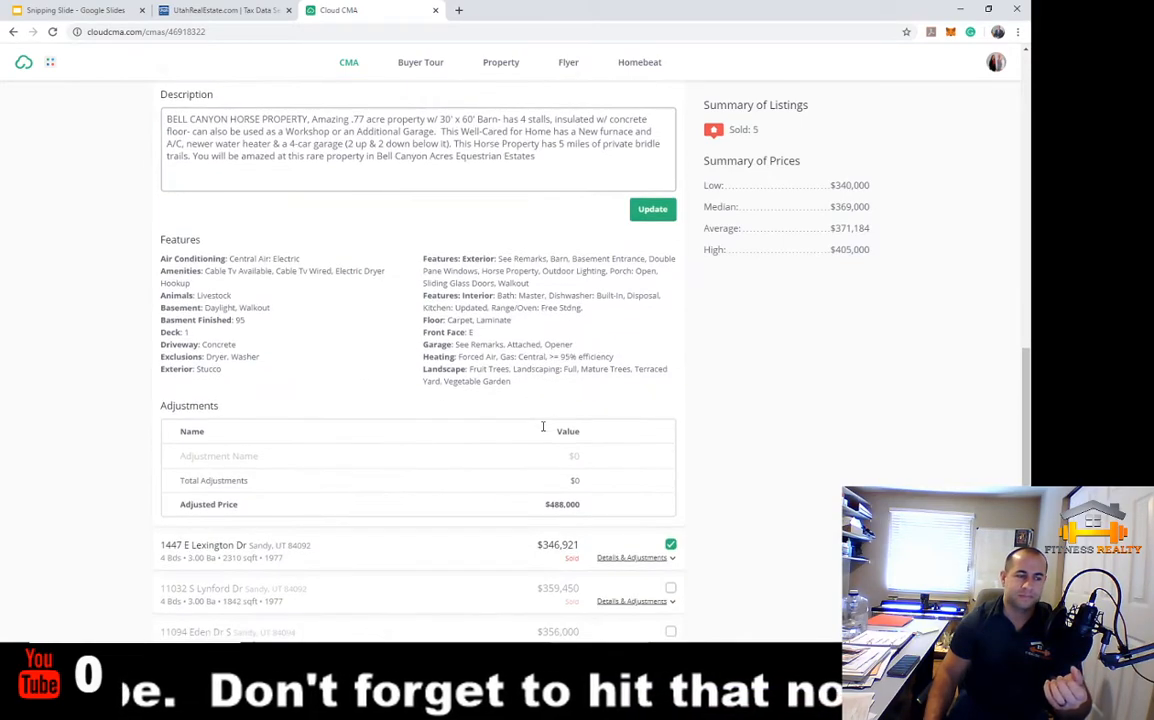
scroll(543, 427, "down", 1)
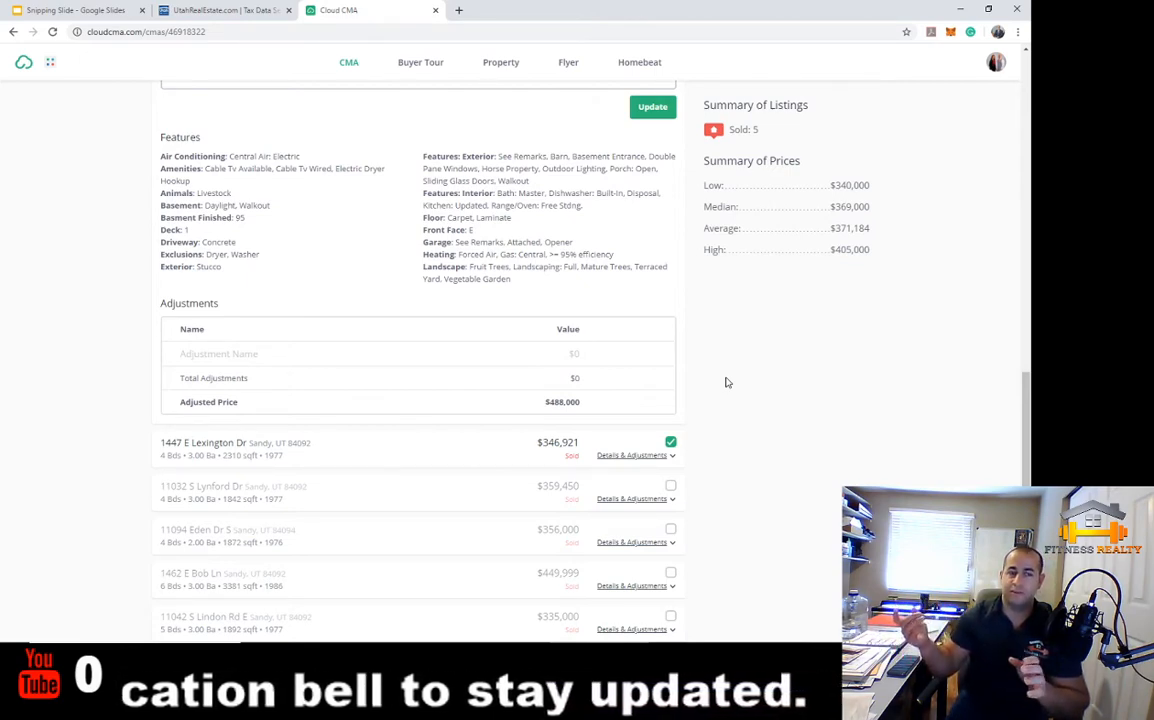
scroll(728, 382, "up", 10)
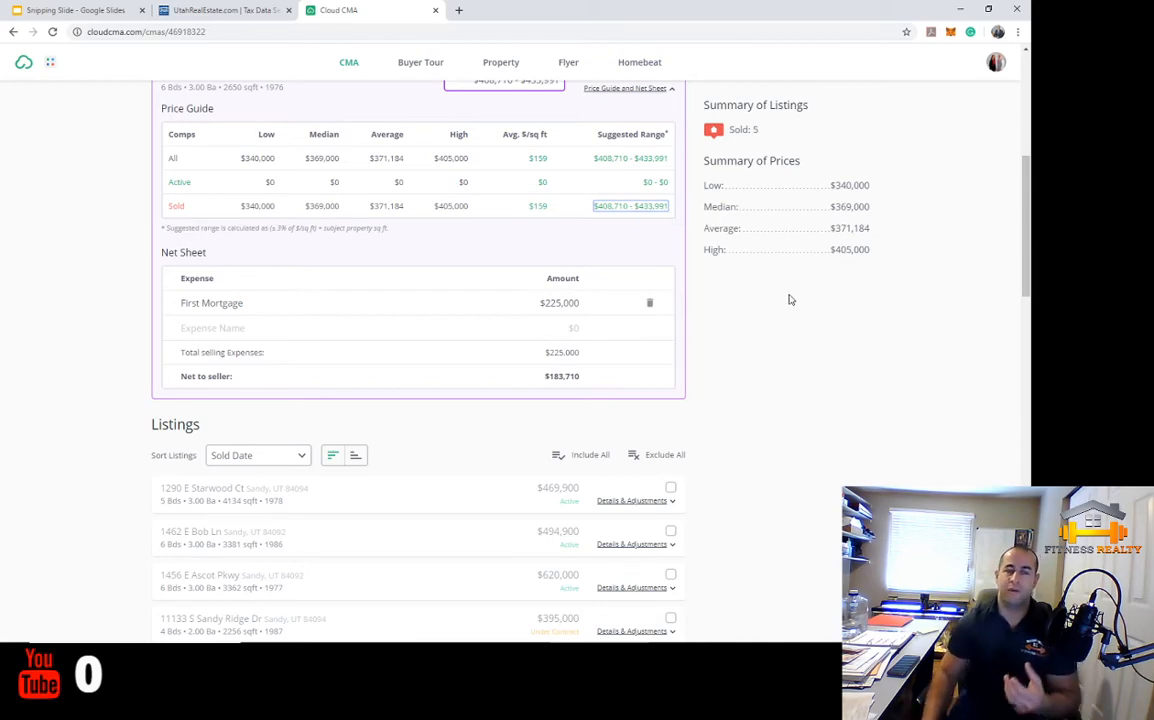
scroll(789, 320, "down", 2)
scroll(789, 347, "down", 8)
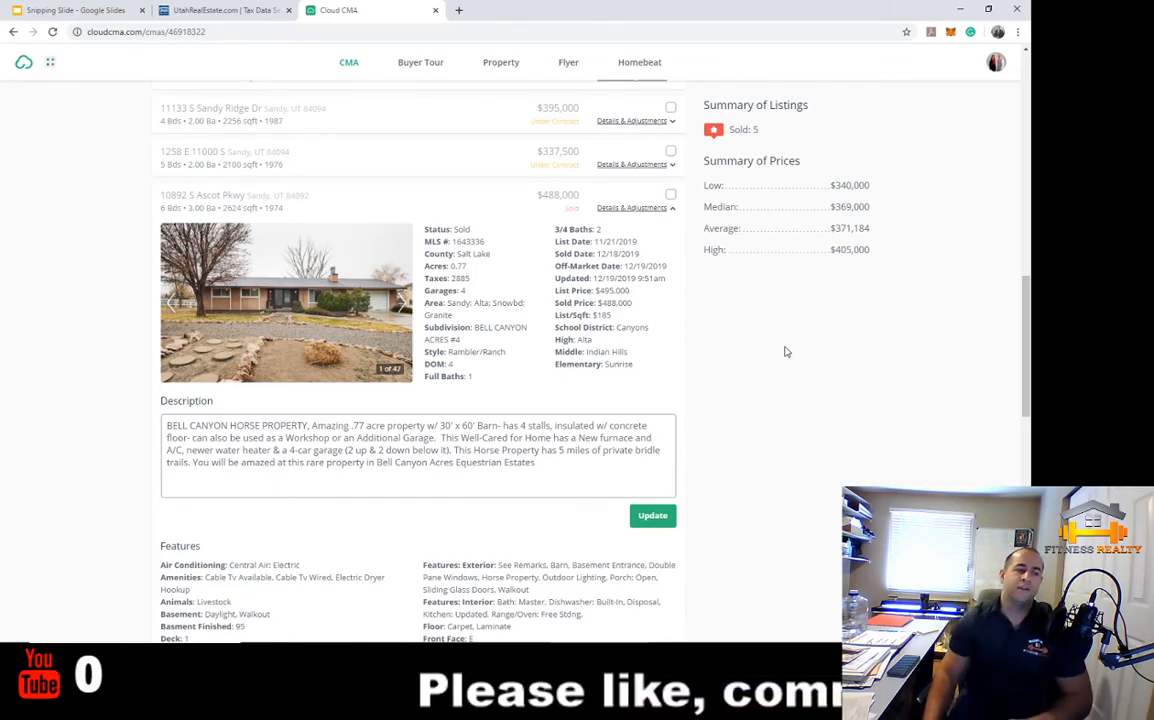
scroll(786, 352, "down", 3)
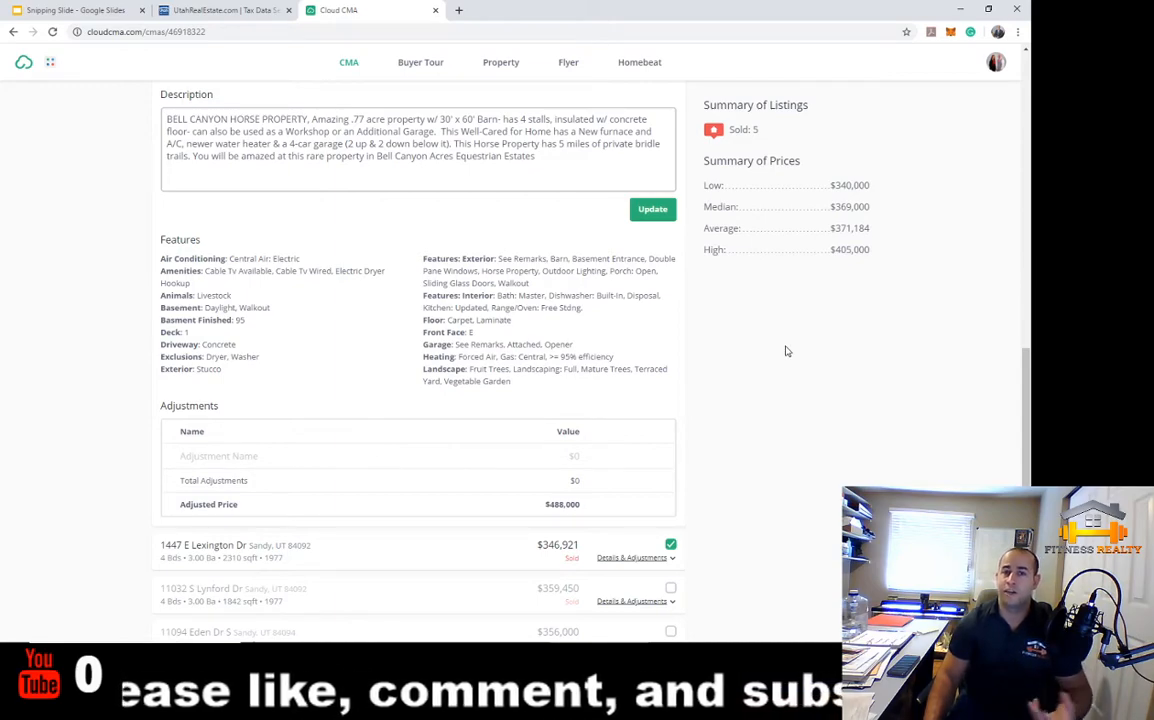
scroll(786, 350, "down", 4)
scroll(787, 350, "up", 4)
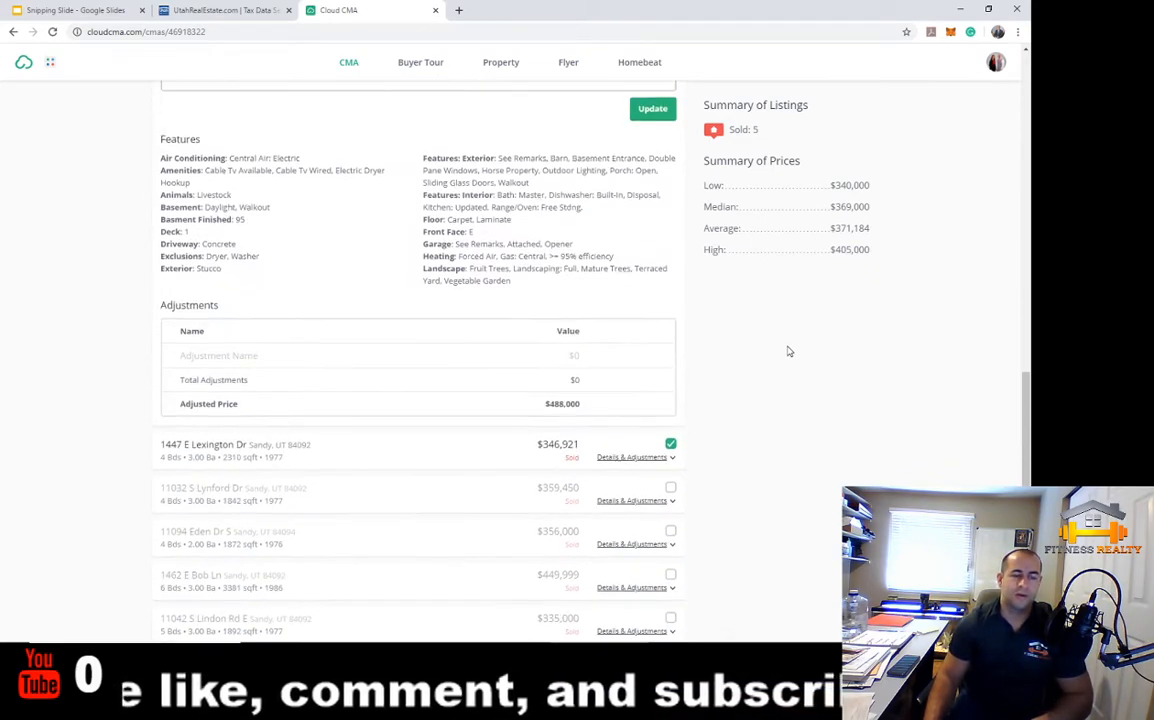
scroll(788, 352, "up", 9)
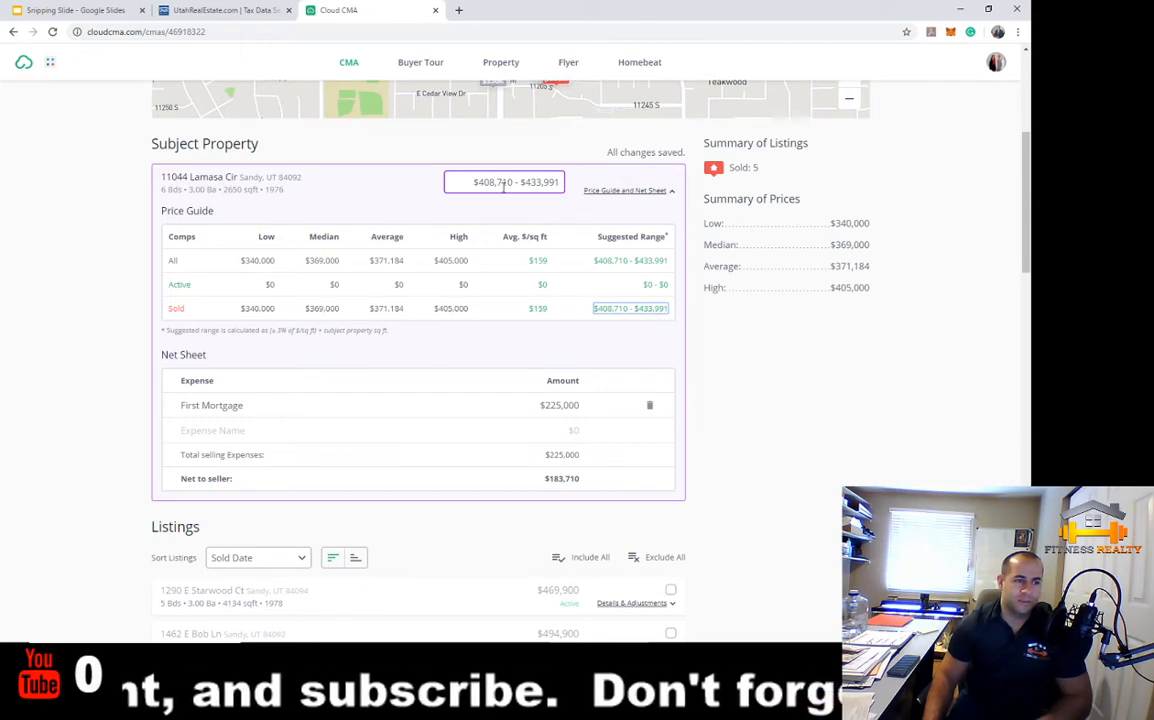
scroll(806, 497, "up", 2)
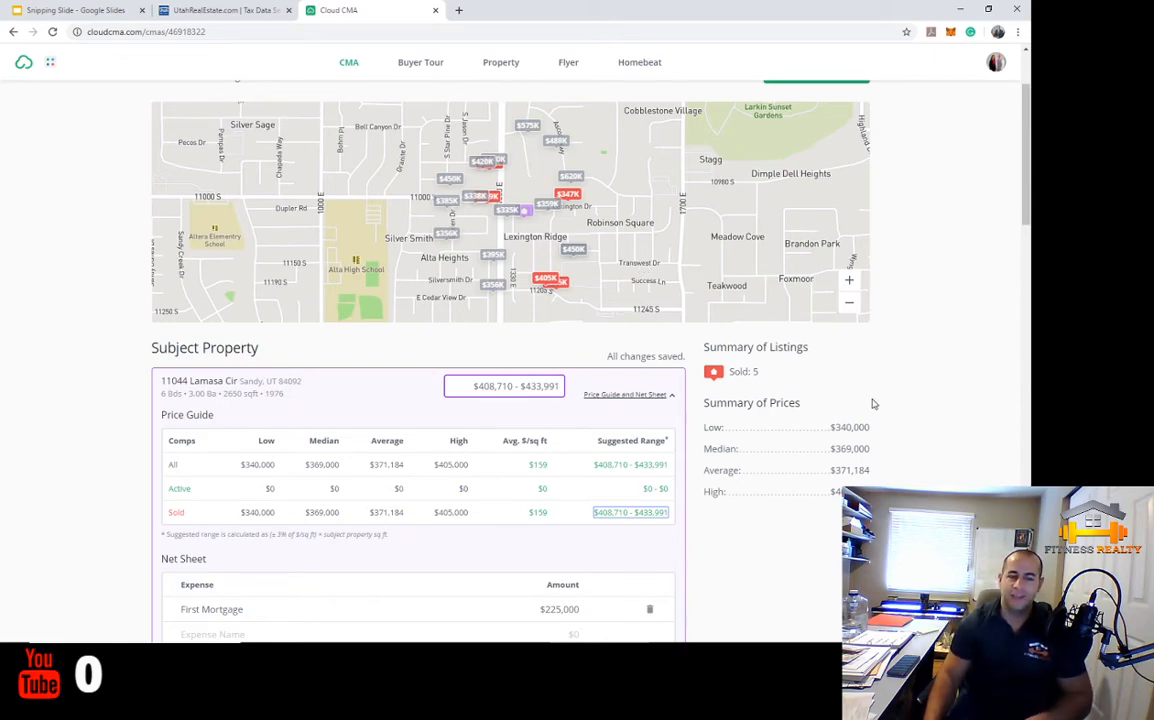
scroll(880, 402, "up", 2)
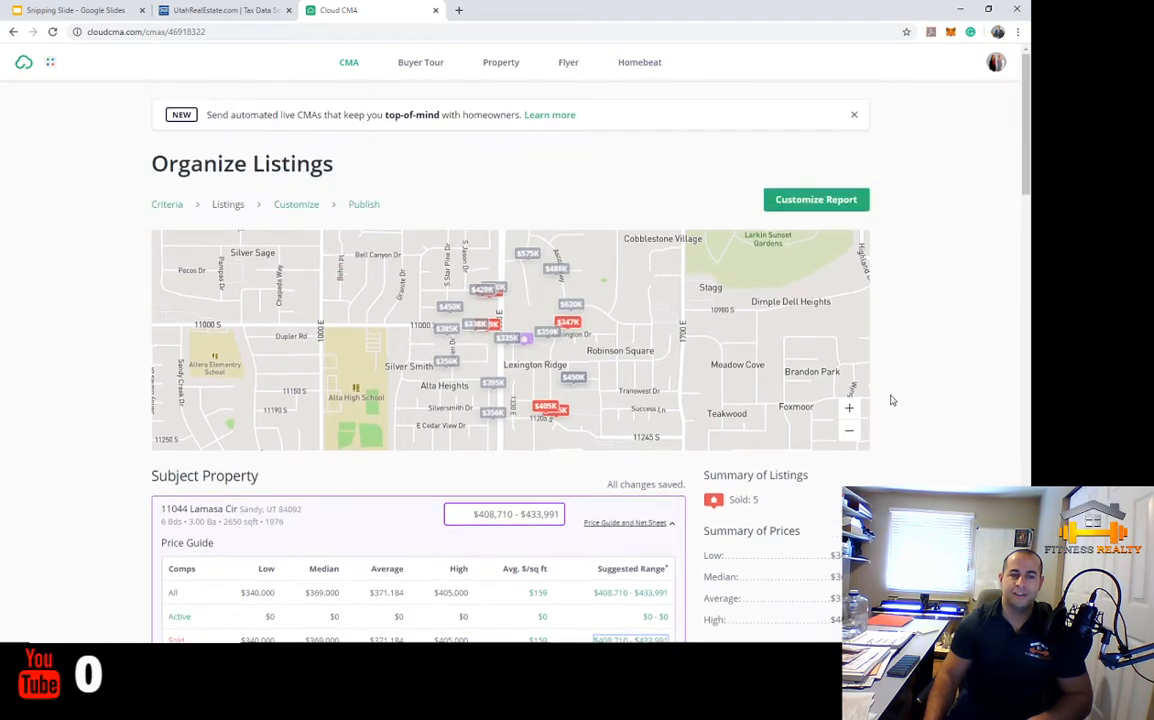
Go to the Customize Report step and expand Standard > Introduction in Additional Content
left_click(831, 201)
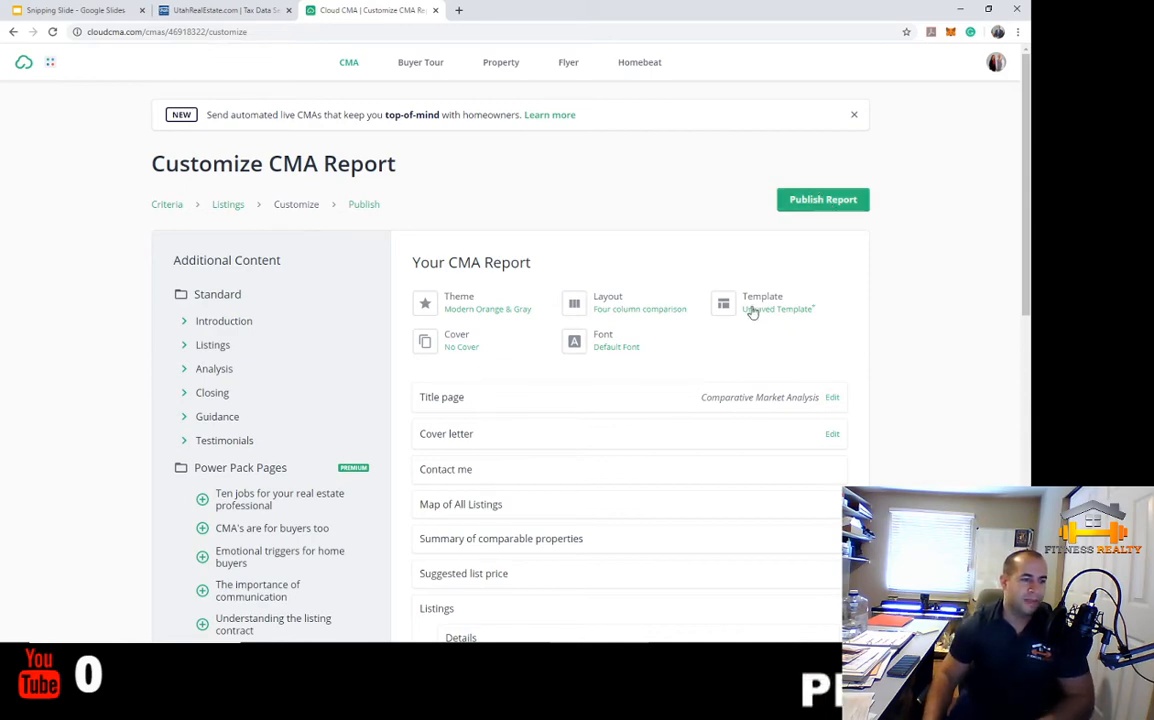
scroll(270, 285, "down", 1)
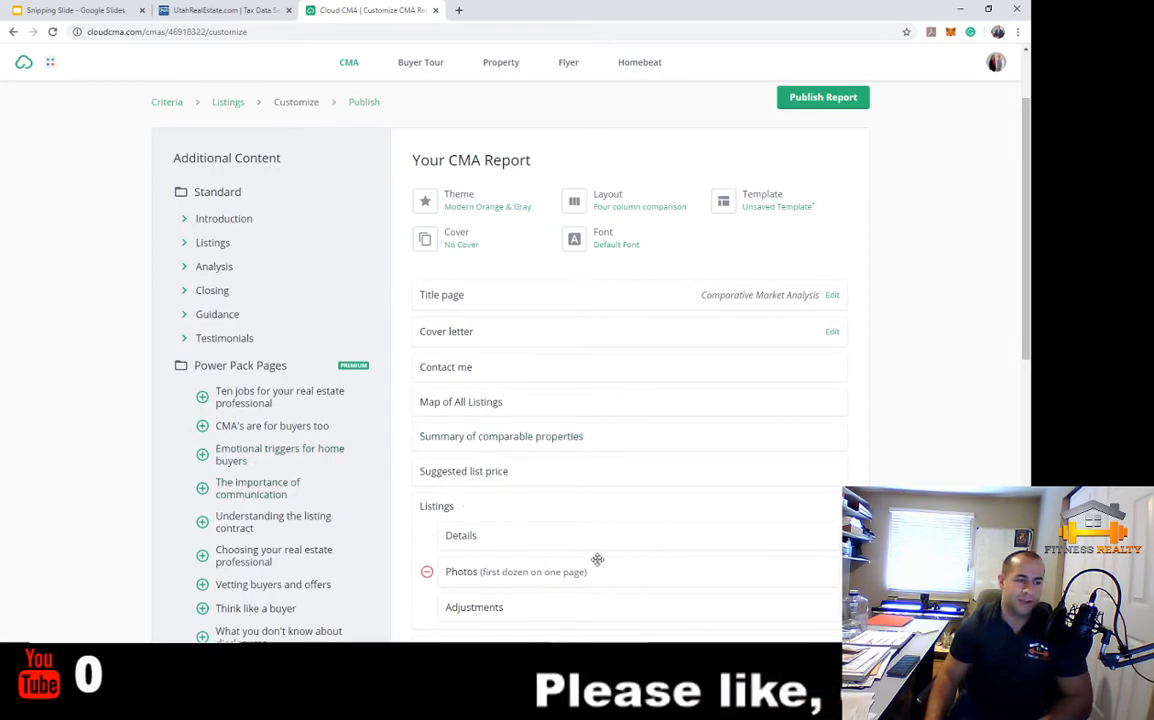
left_click(203, 218)
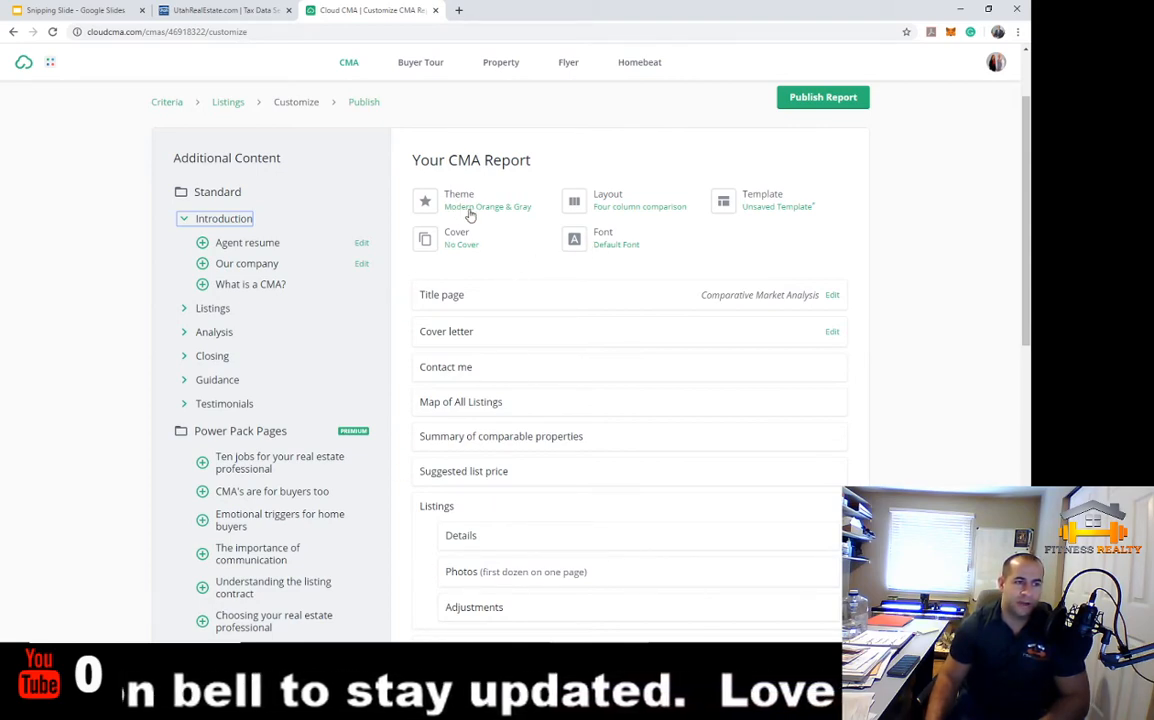
left_click(600, 208)
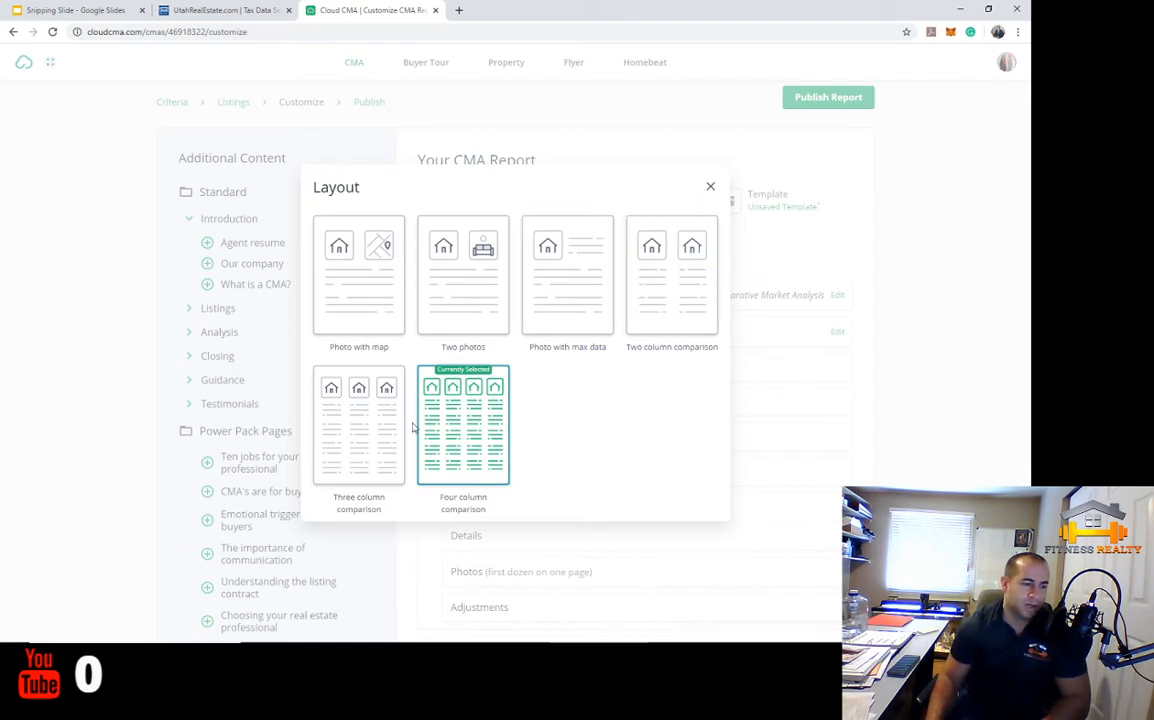
left_click(711, 189)
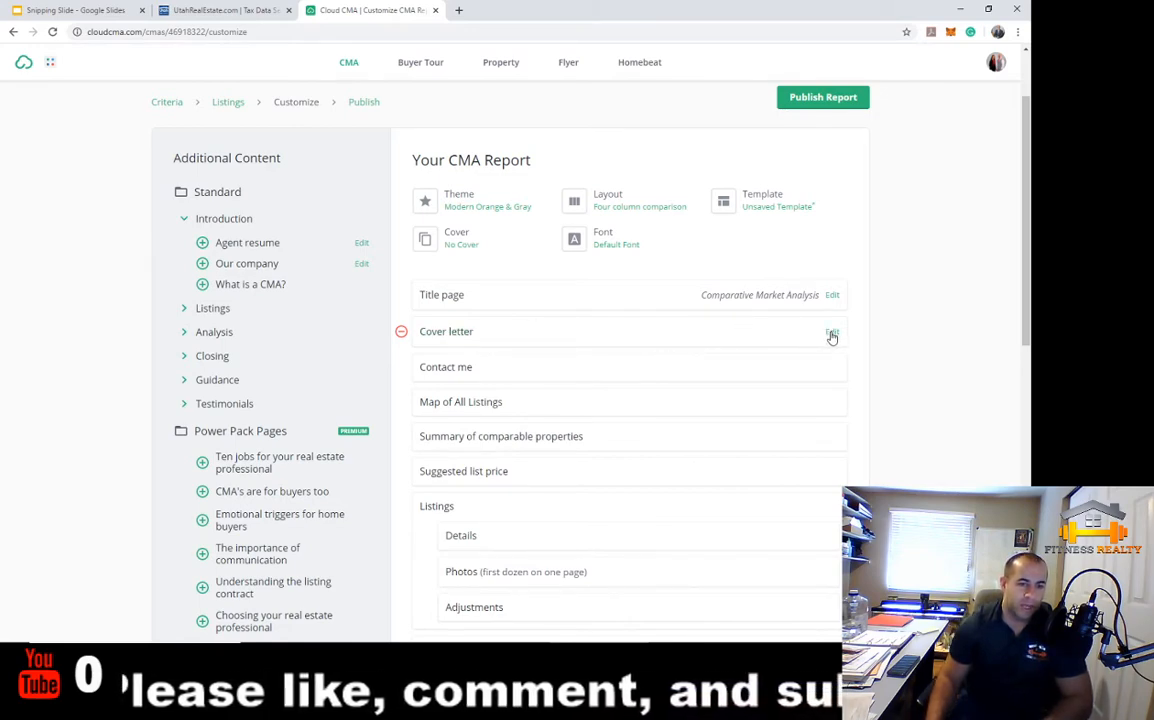
left_click(480, 337)
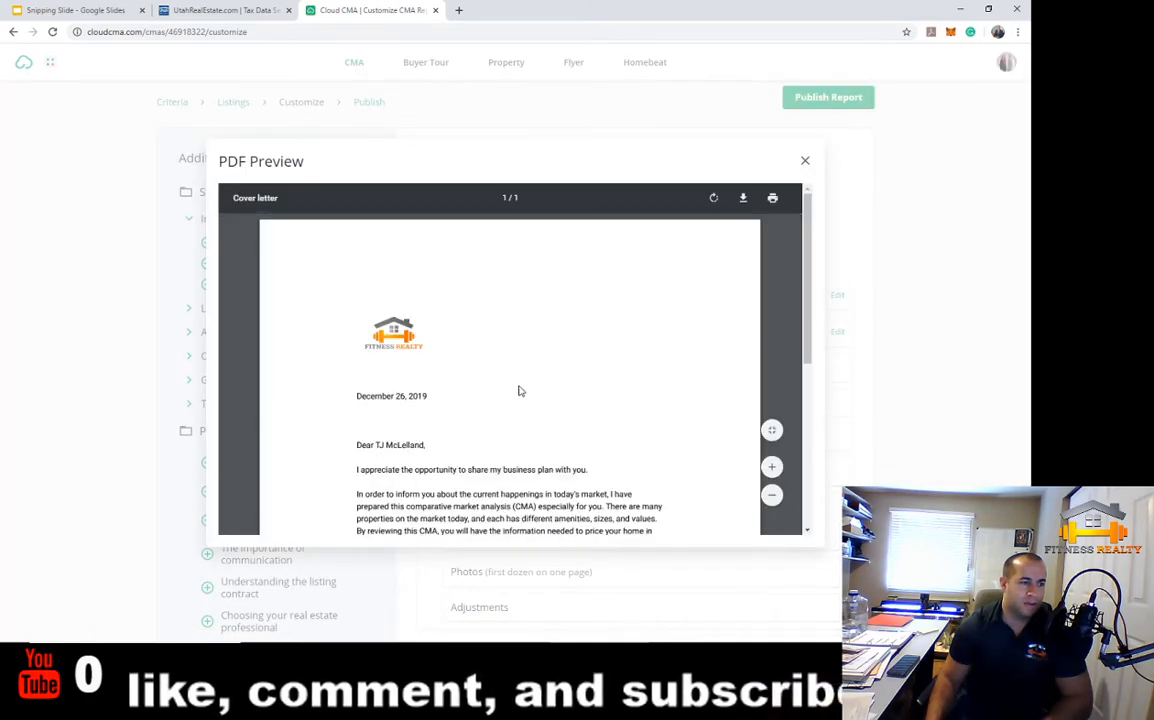
scroll(540, 385, "down", 1)
scroll(545, 377, "down", 1)
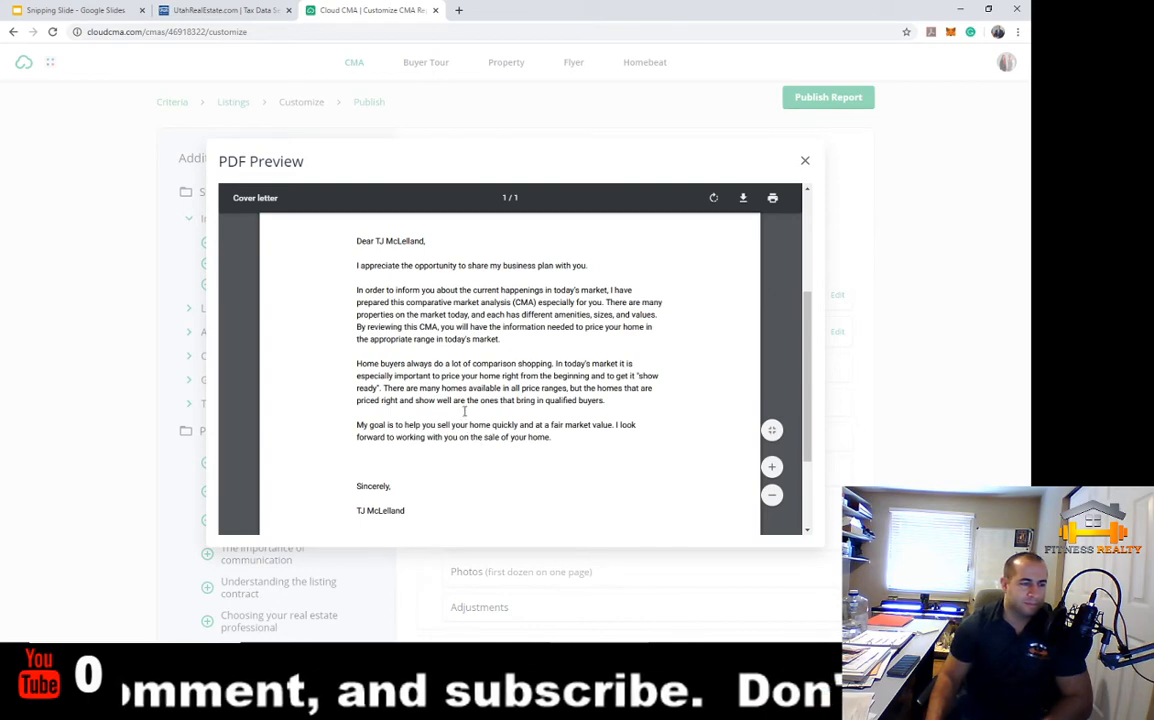
scroll(464, 411, "up", 1)
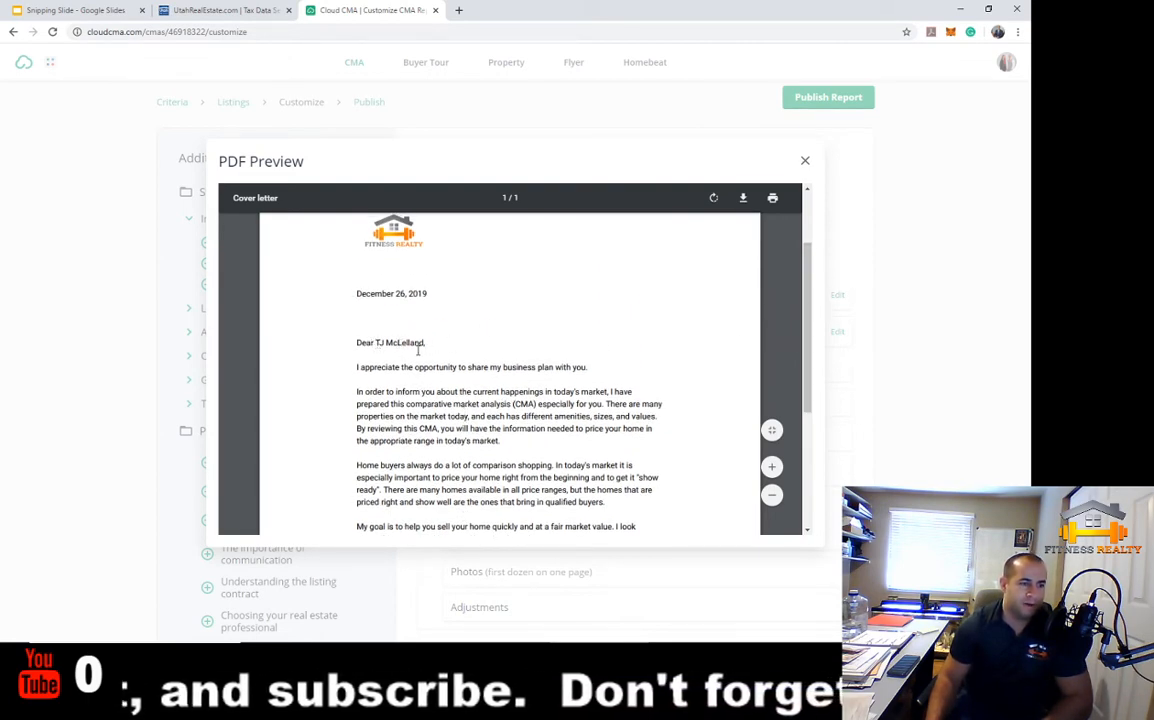
left_click_drag(377, 343, 427, 344)
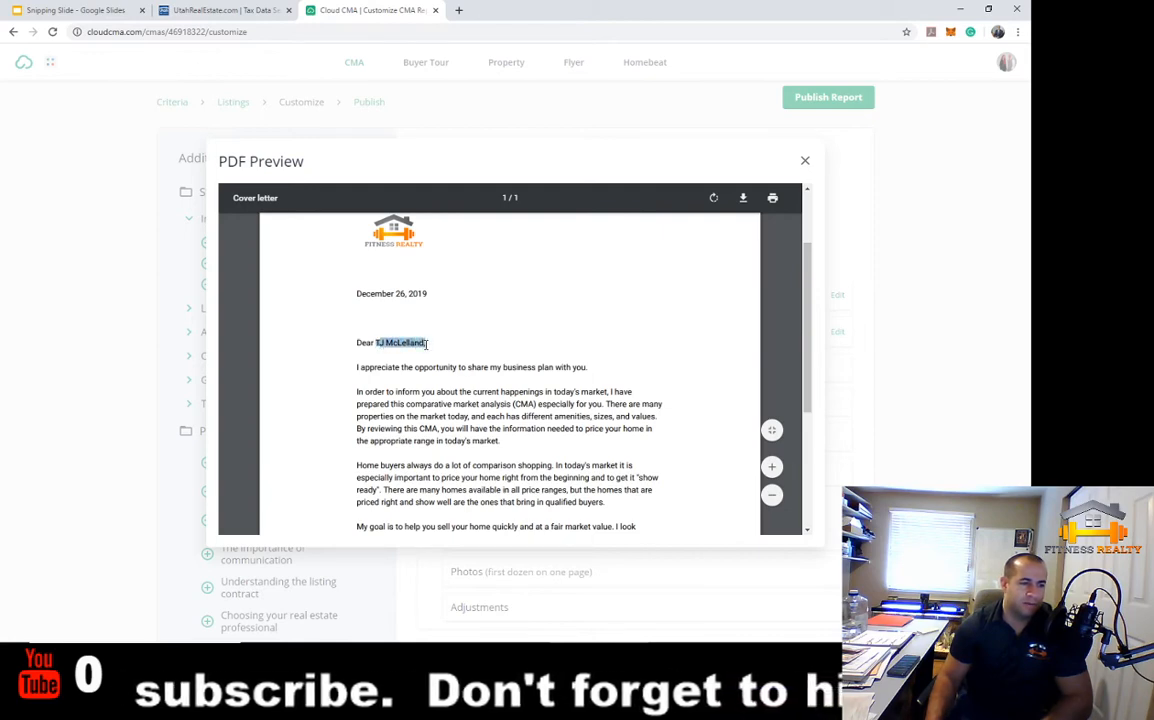
left_click(531, 347)
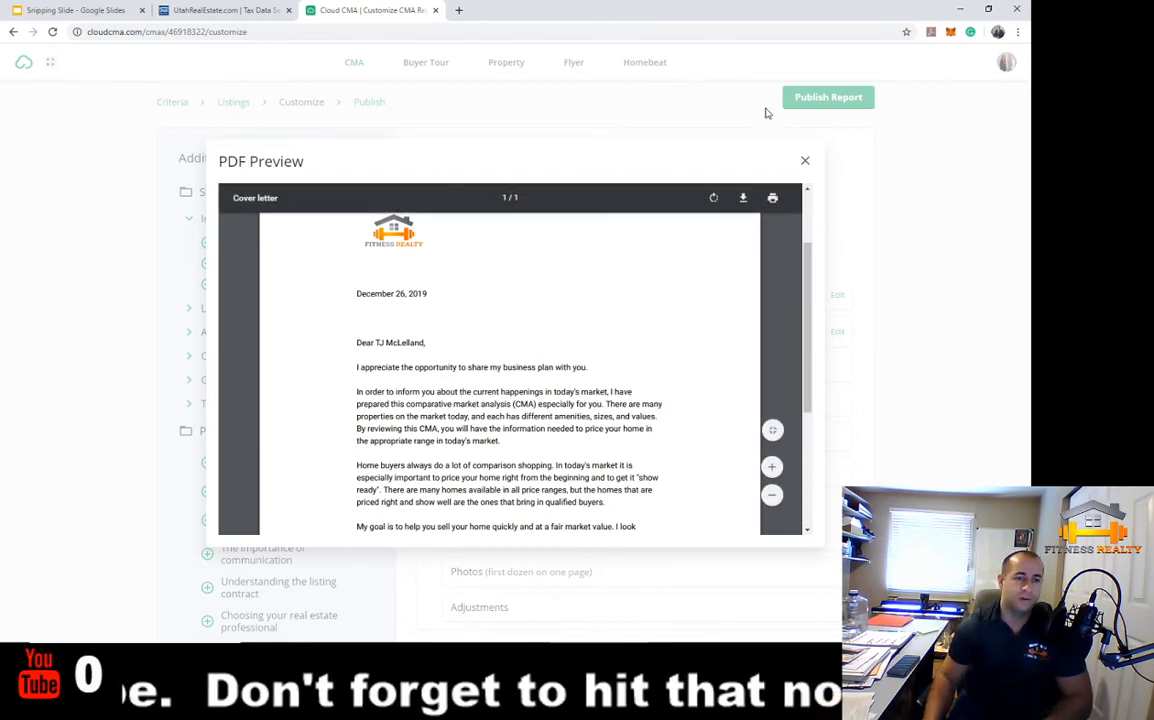
left_click(806, 162)
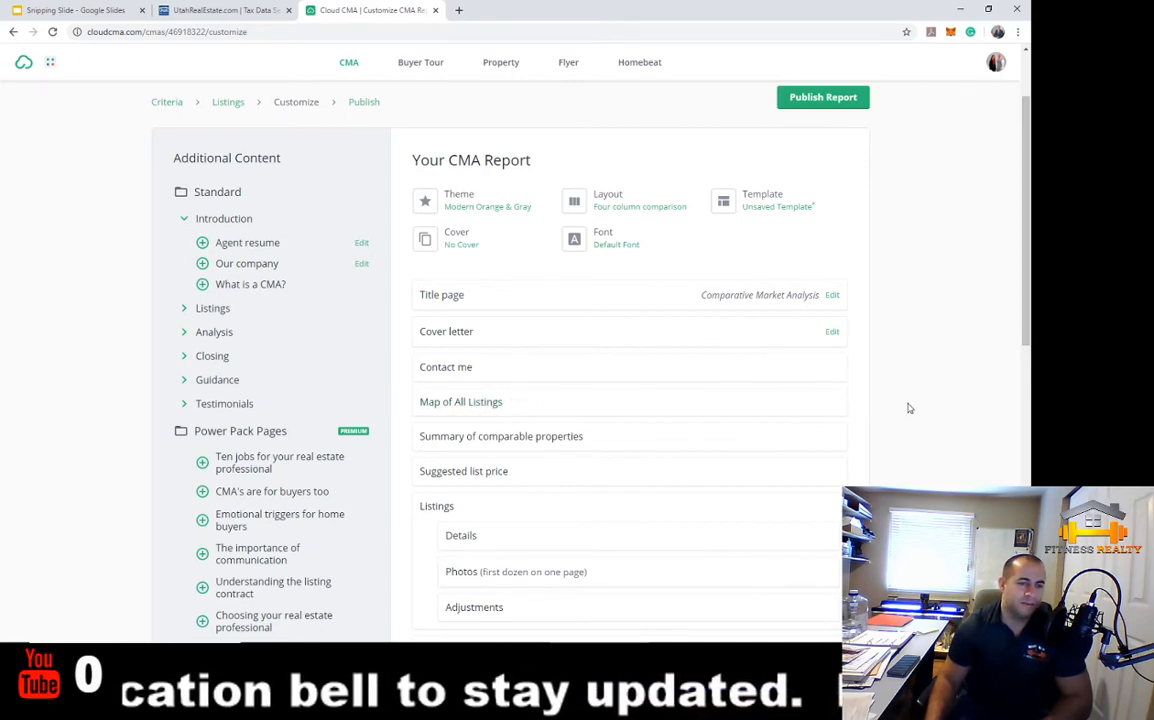
scroll(909, 408, "down", 1)
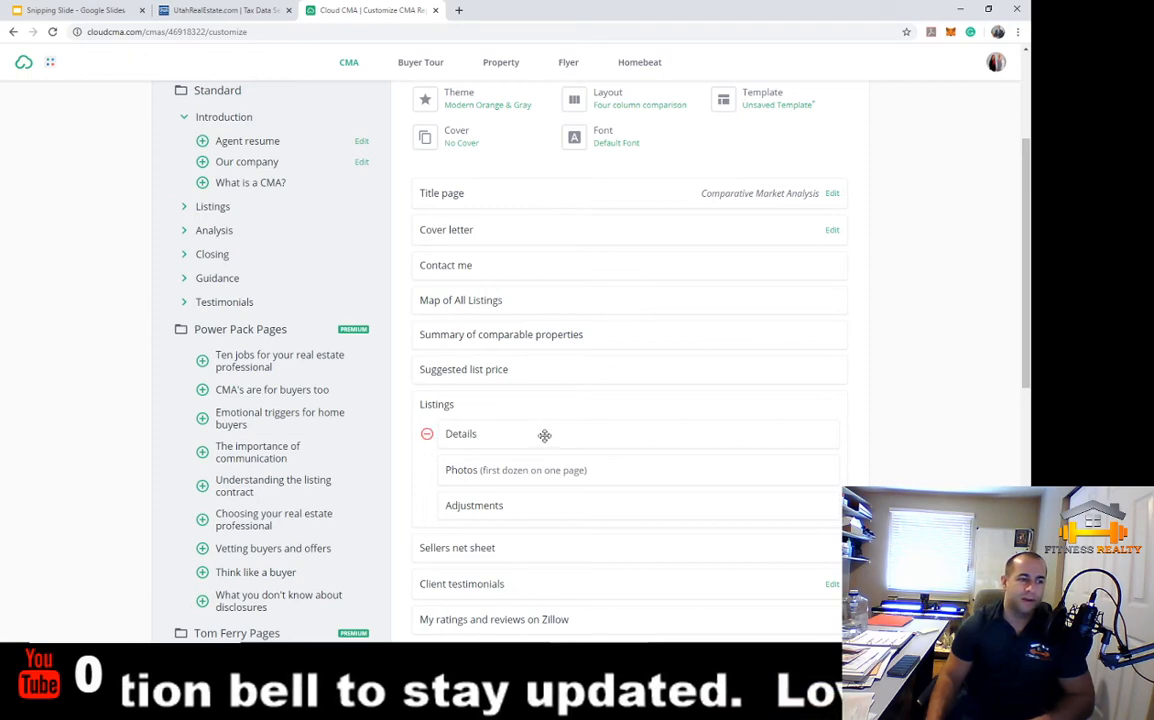
scroll(544, 435, "down", 2)
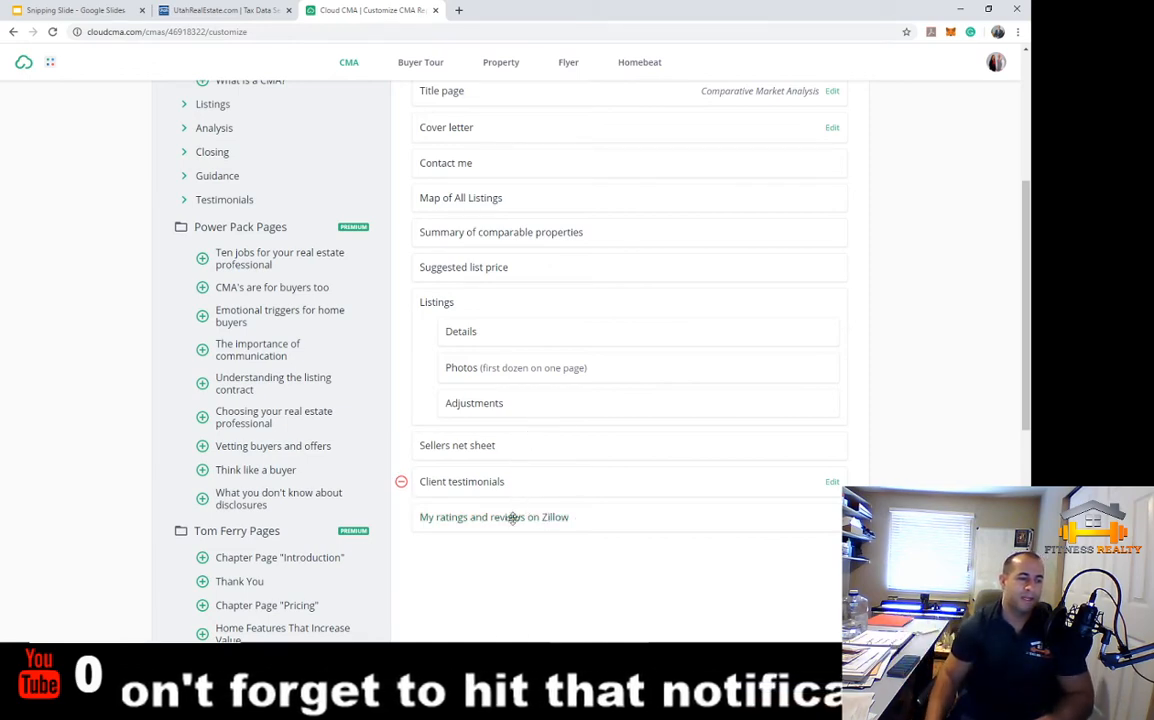
scroll(531, 185, "up", 3)
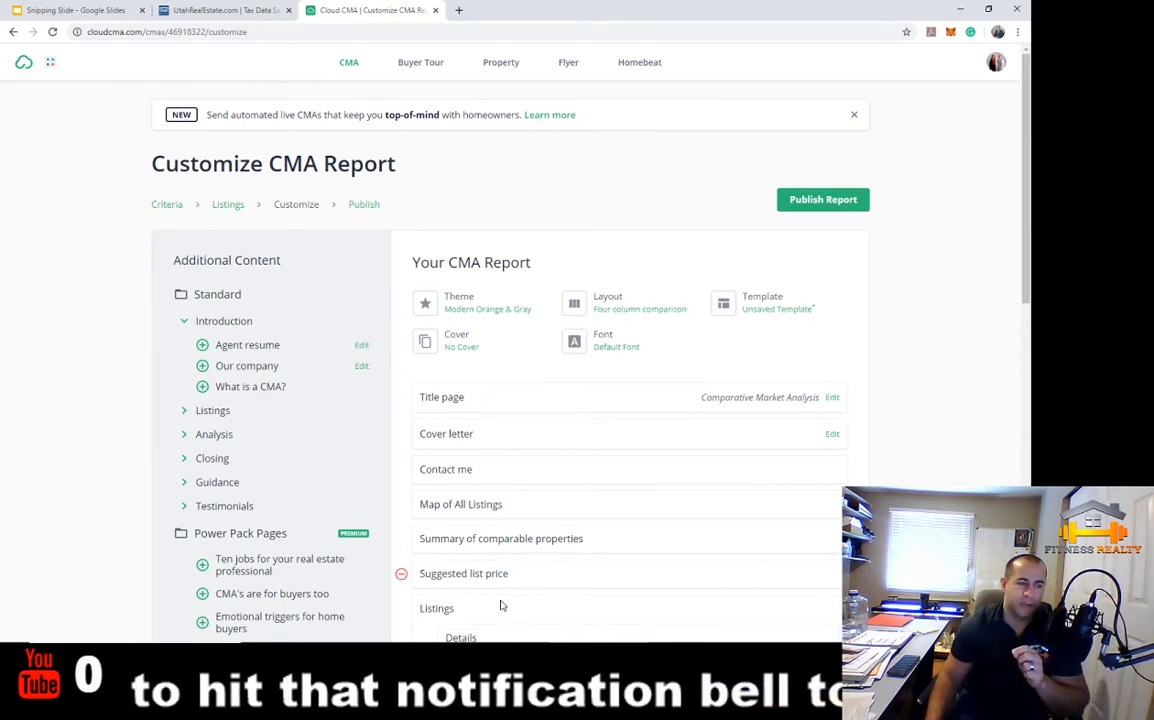
scroll(489, 404, "down", 1)
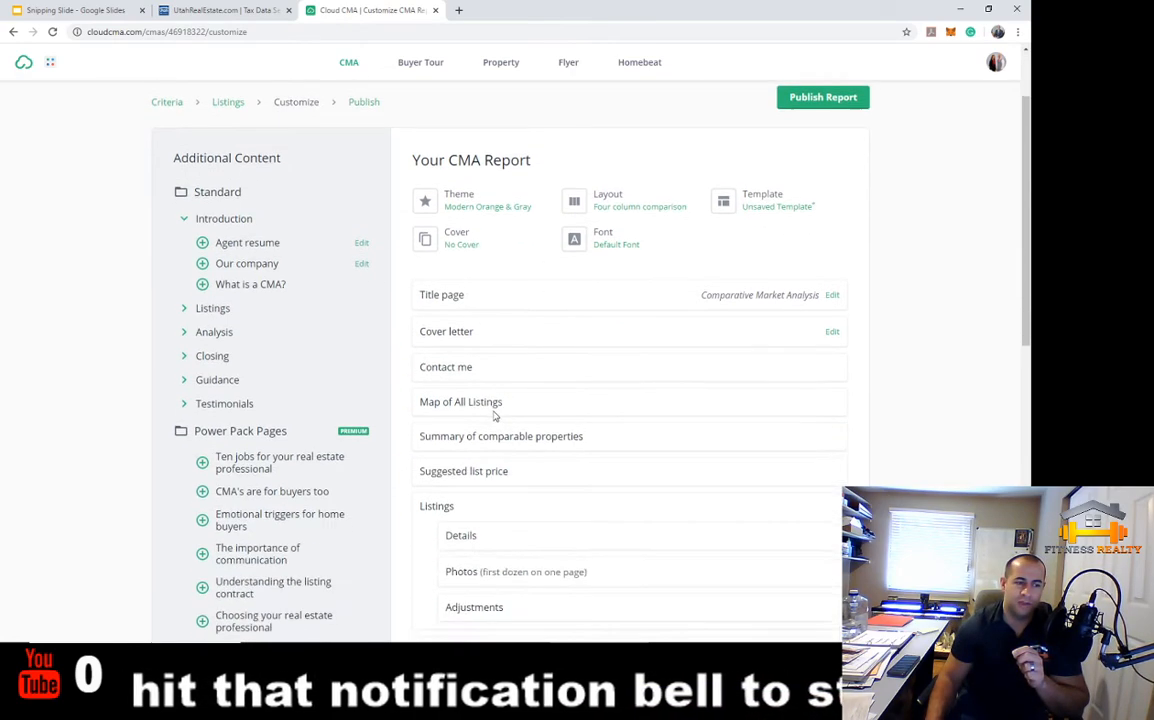
Save the report's current pages as a custom template named 'TJ's'
left_click(787, 209)
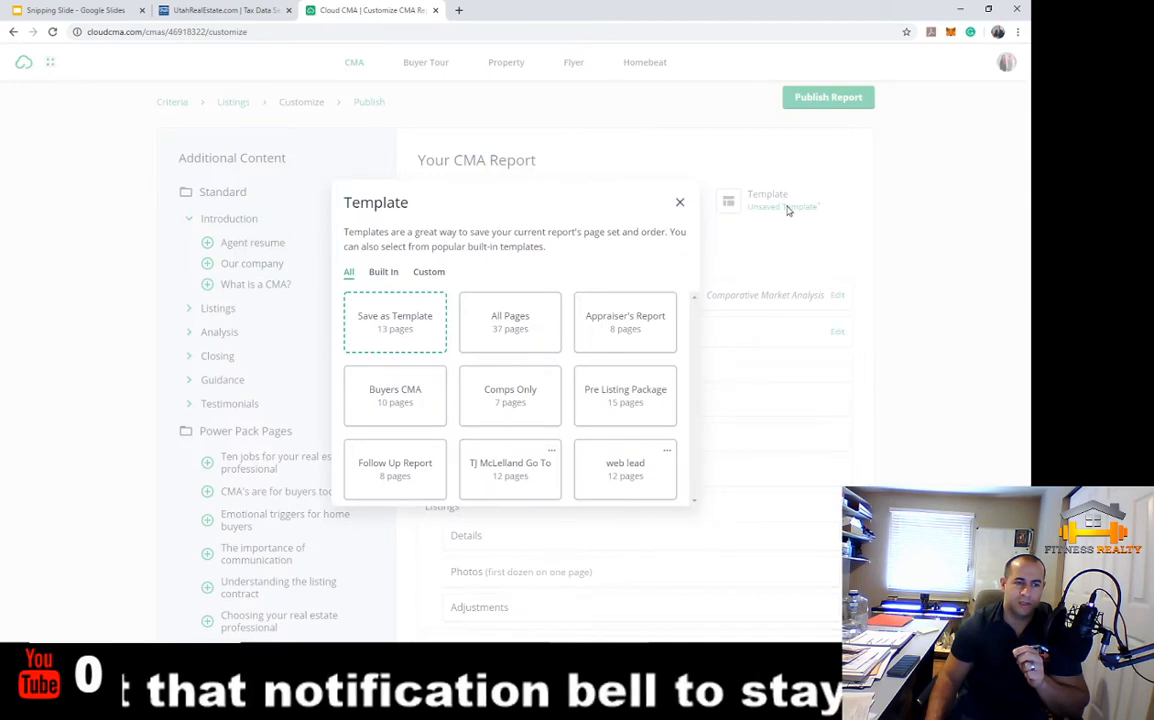
left_click(395, 335)
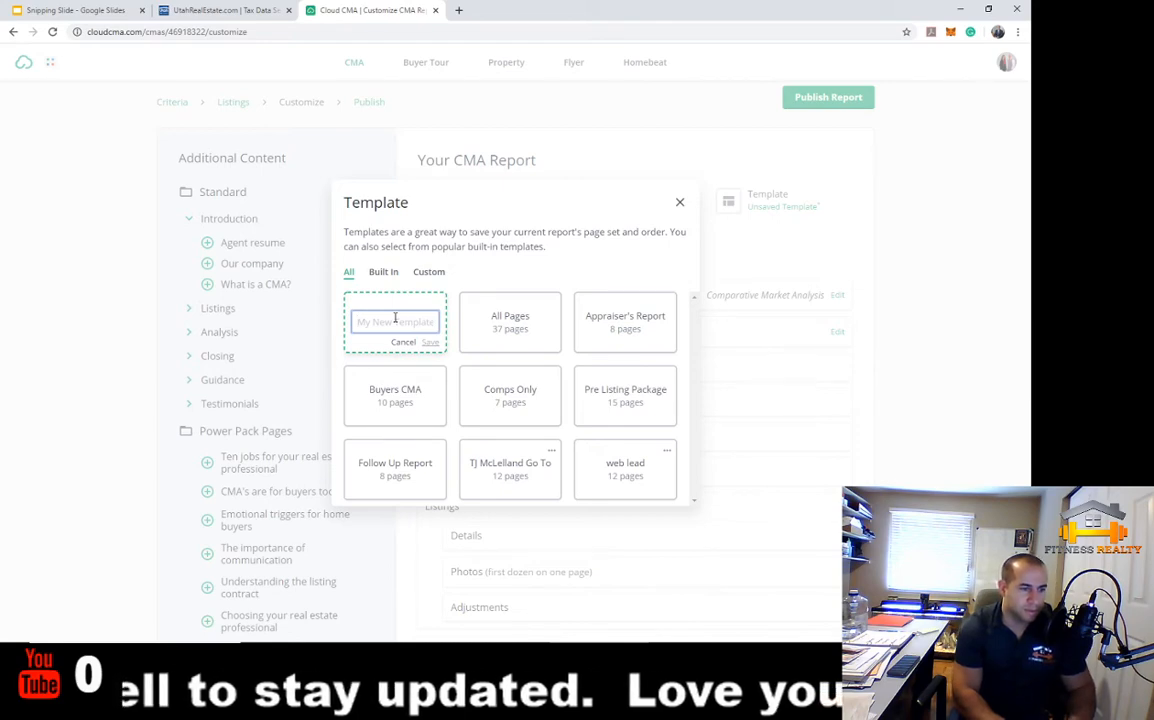
type("TJ's Go To")
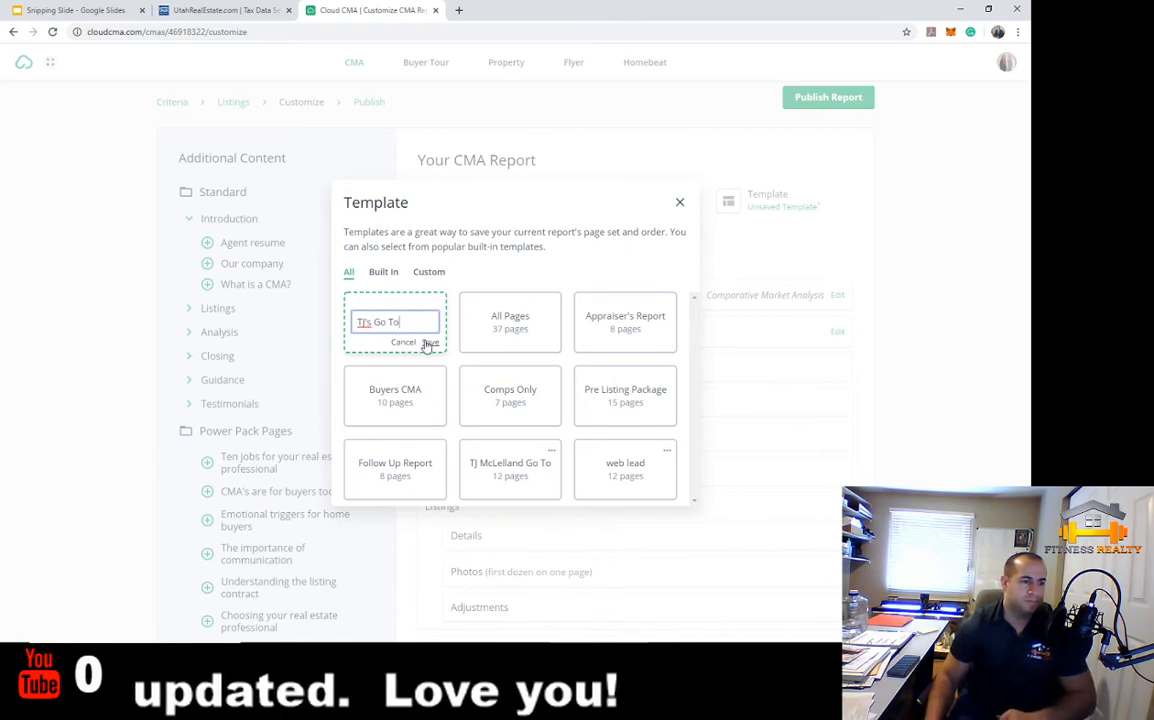
left_click(430, 342)
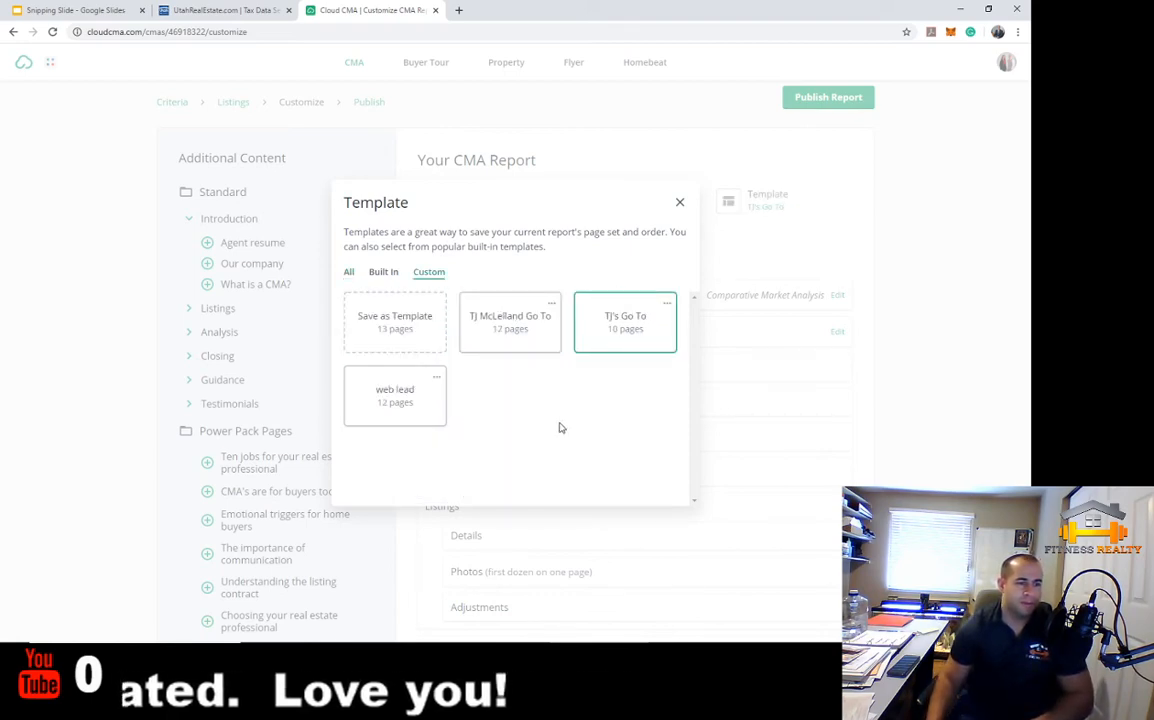
Start a second template named 'we', then cancel it
left_click(349, 273)
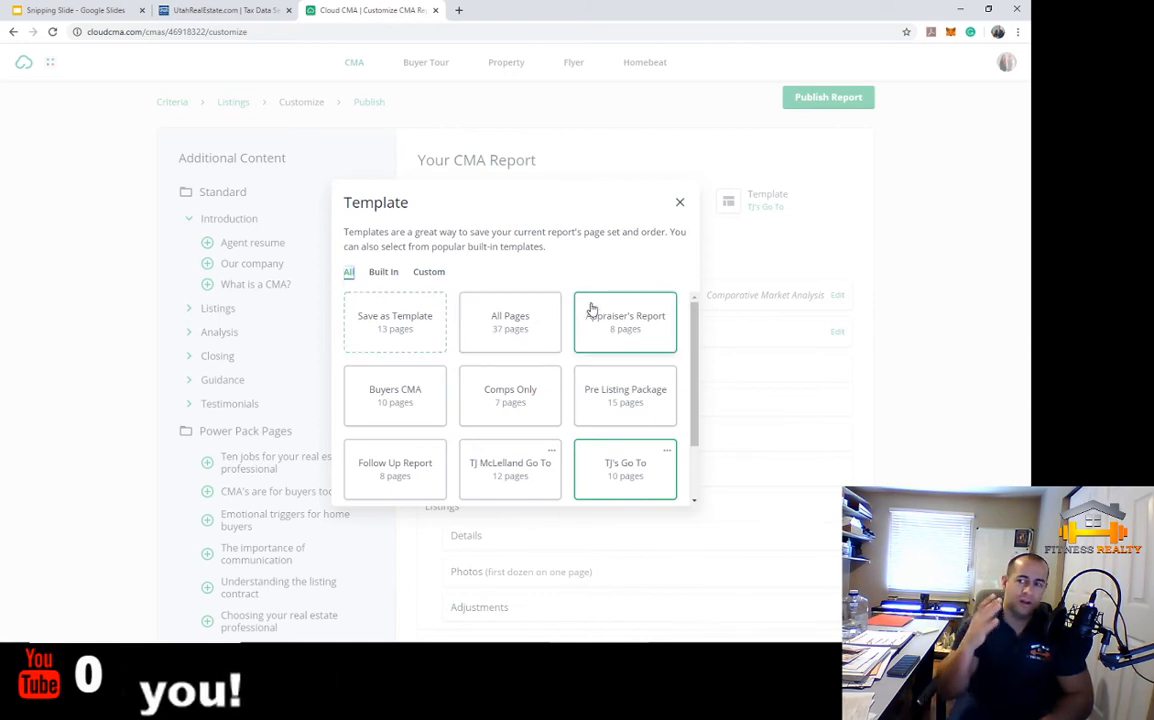
left_click(420, 344)
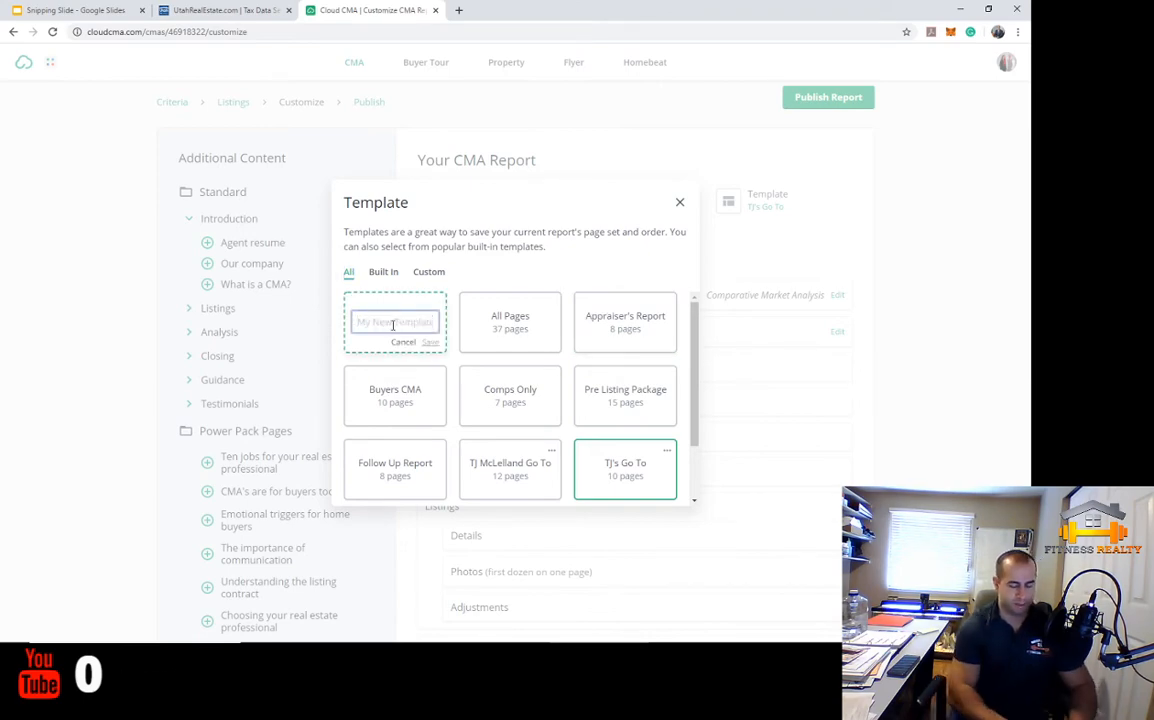
type("web lead")
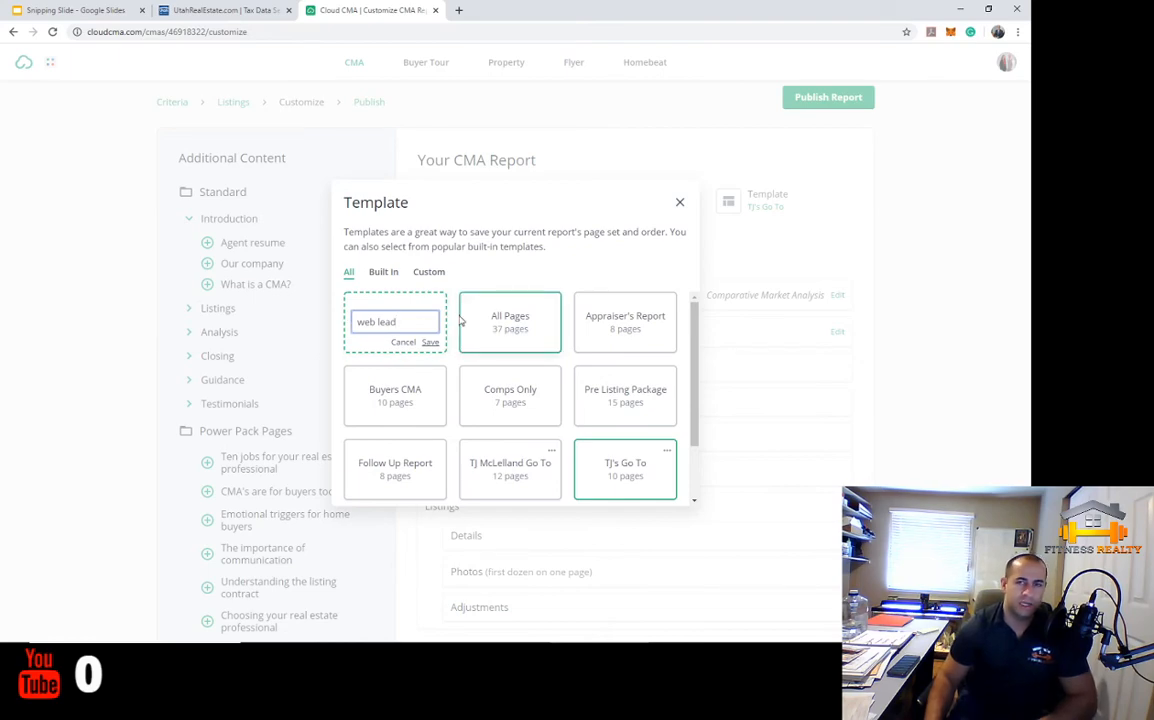
left_click(398, 343)
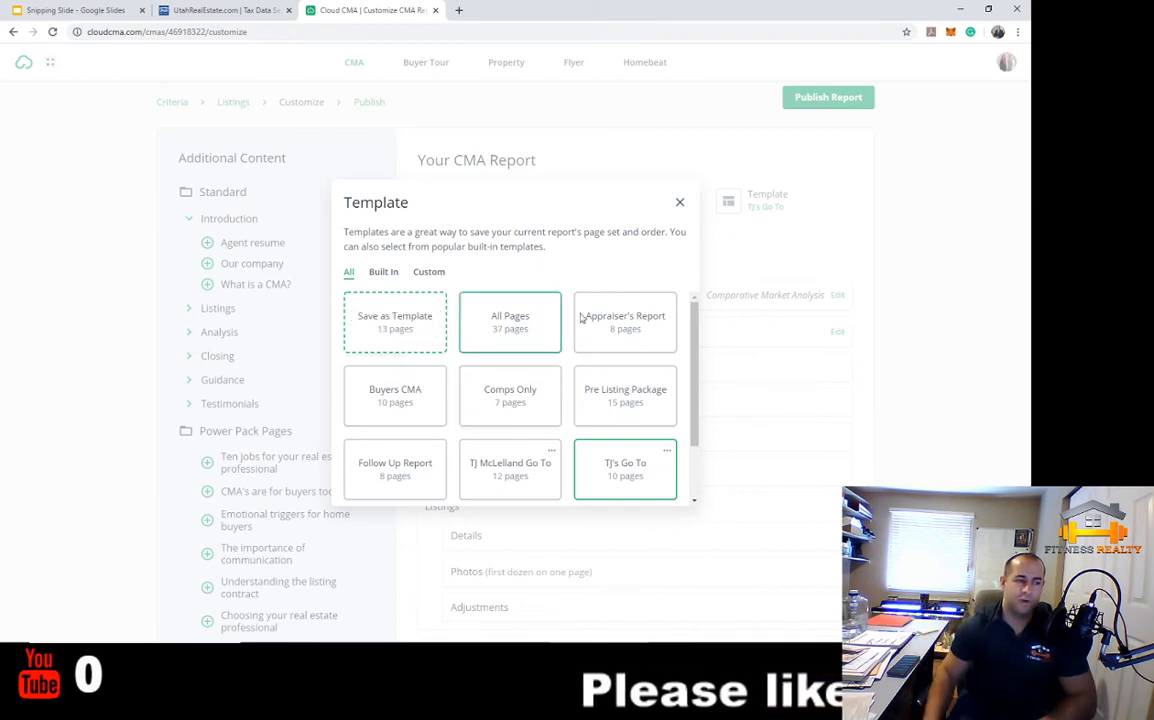
Close the Template dialog and expand the Closing pages group in Additional Content
left_click(680, 203)
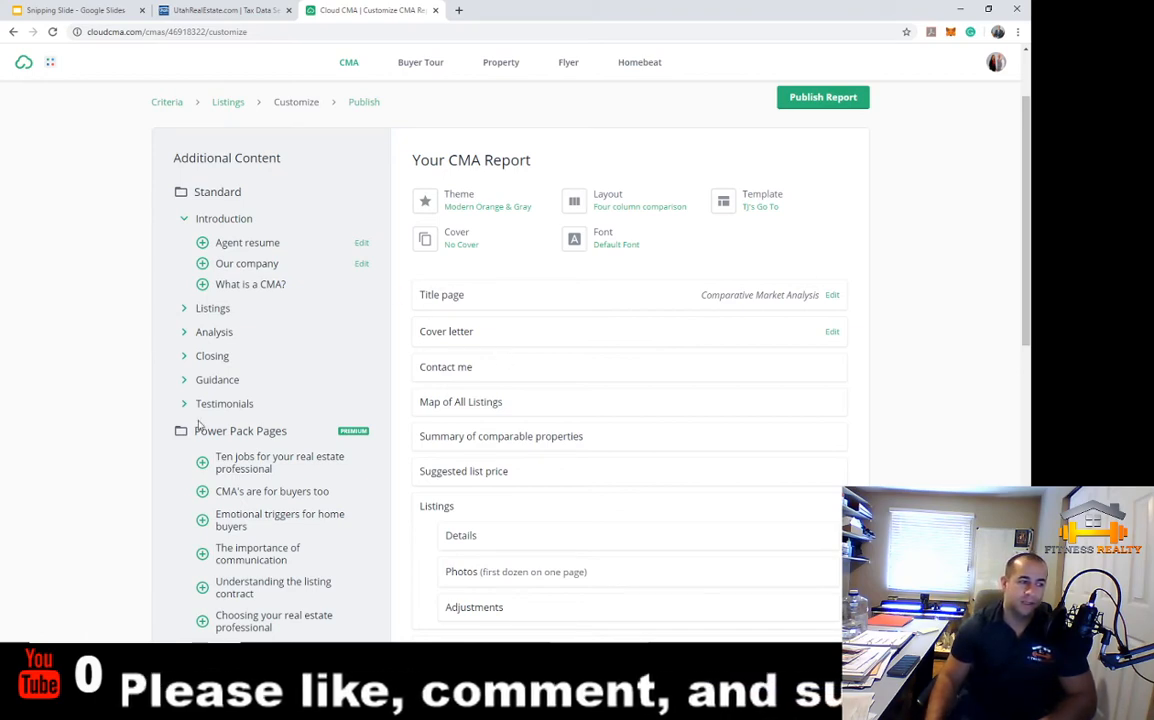
left_click(183, 358)
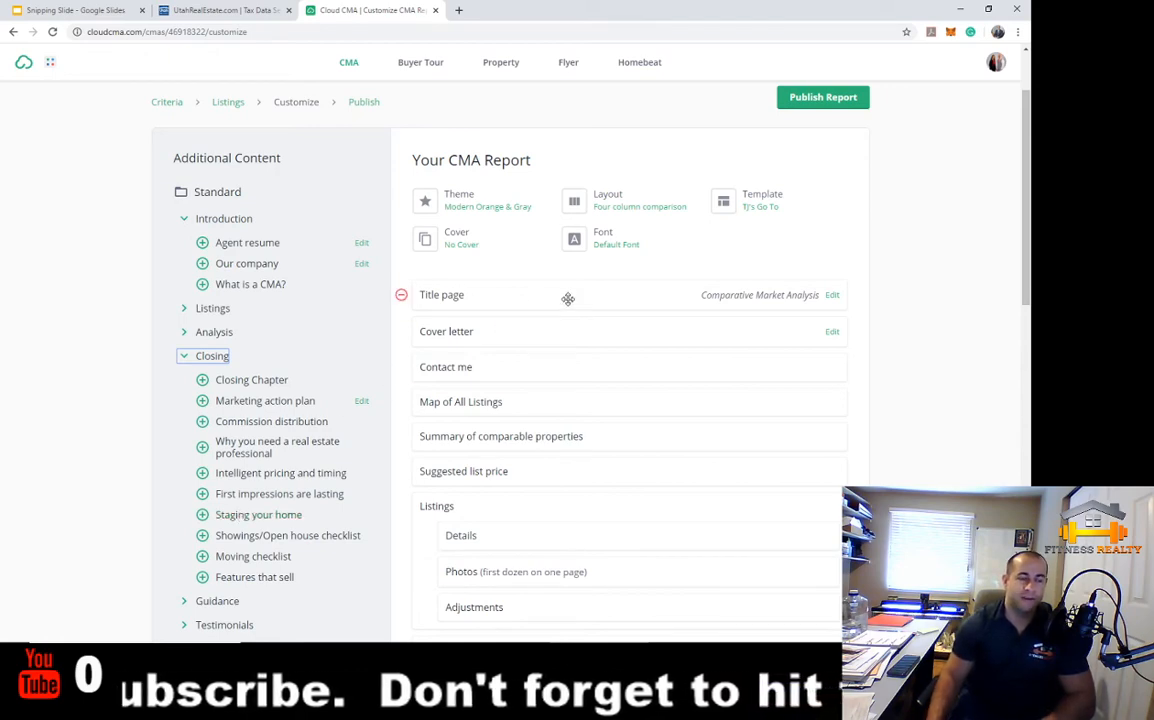
left_click(917, 232)
scroll(905, 270, "down", 3)
scroll(896, 268, "up", 4)
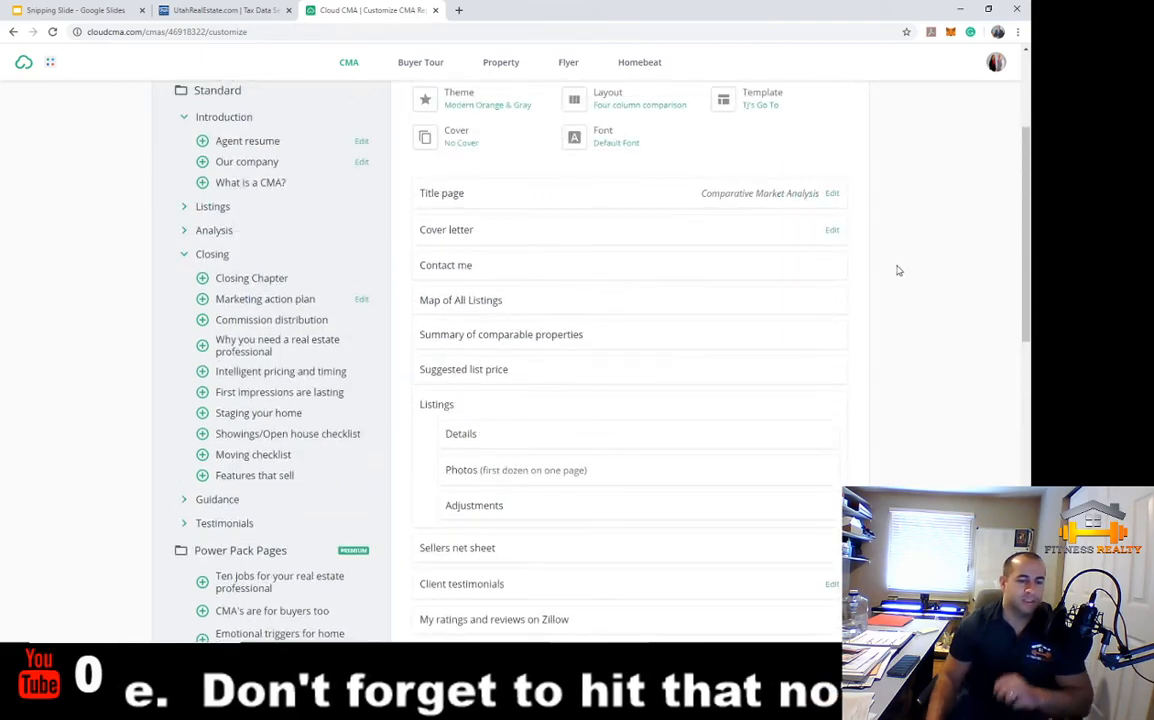
Publish the report, open it as a PDF, and dismiss the Adobe Acrobat prompt
left_click(850, 200)
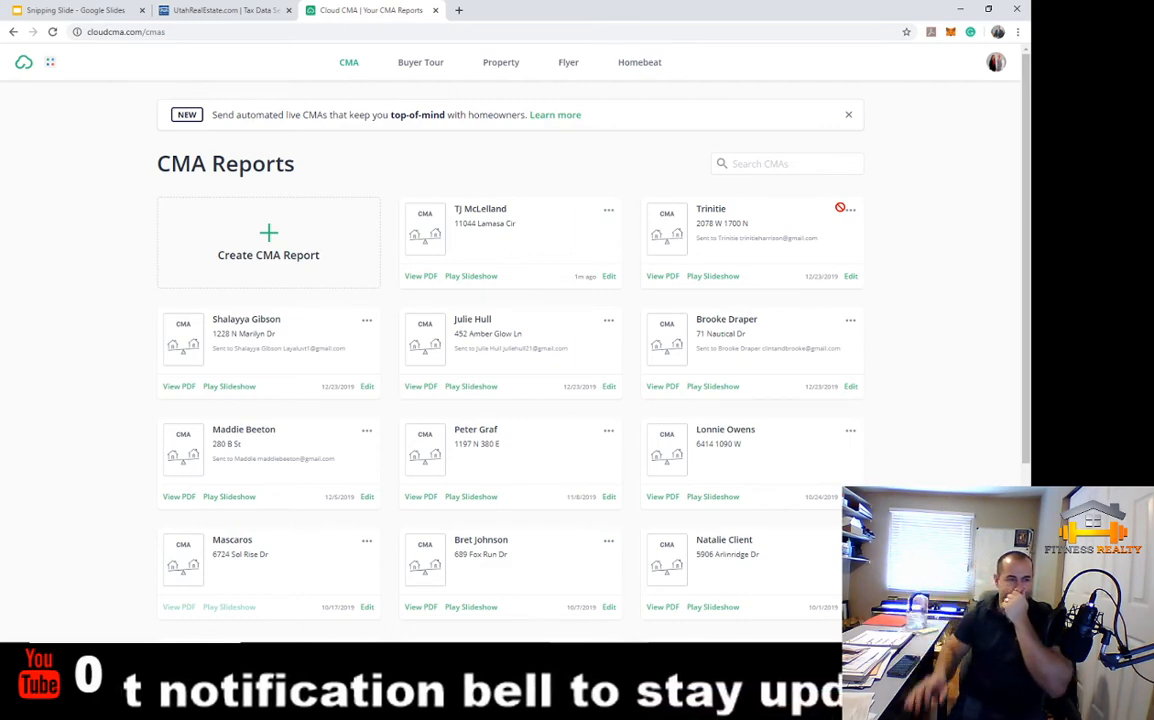
left_click(421, 276)
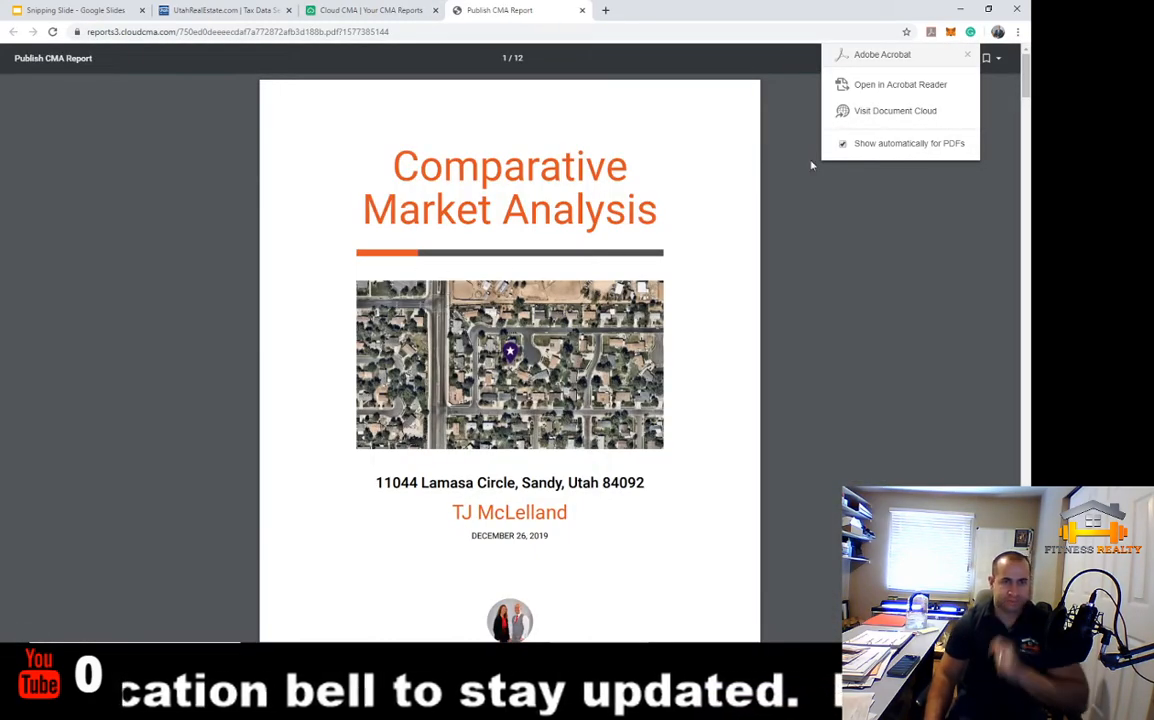
left_click(967, 54)
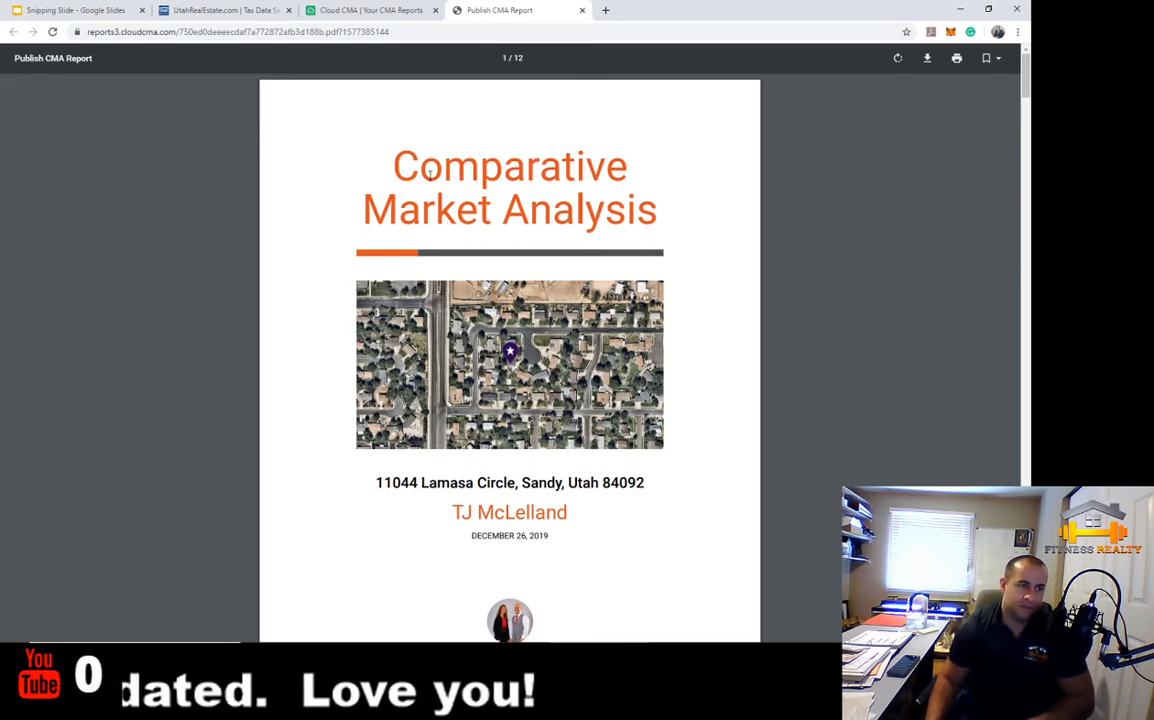
Review the PDF, checking the 'Comparative Market Analysis' title and report date
left_click_drag(398, 172, 656, 230)
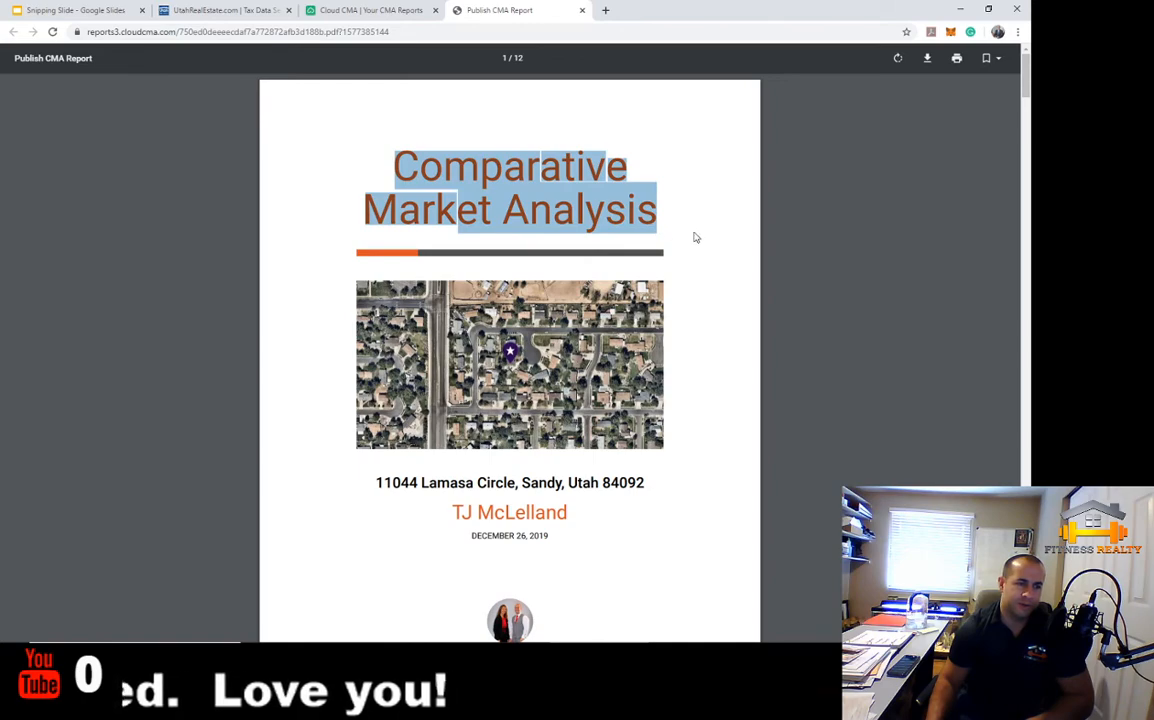
left_click(696, 237)
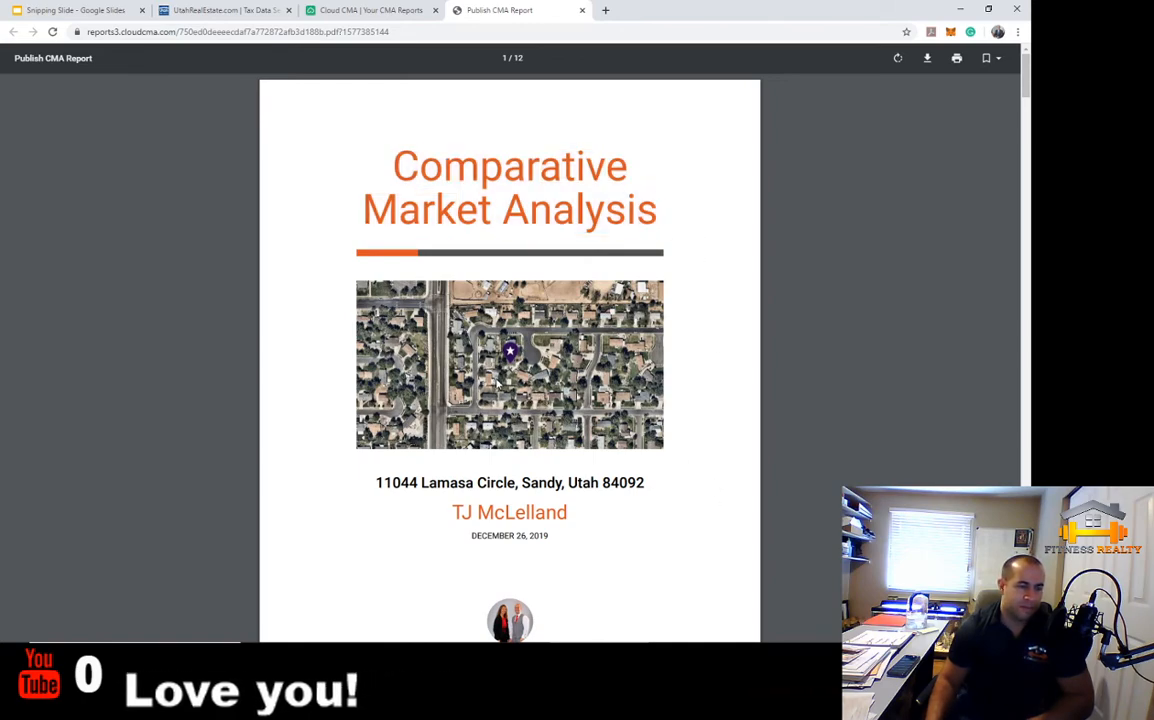
scroll(497, 385, "down", 3)
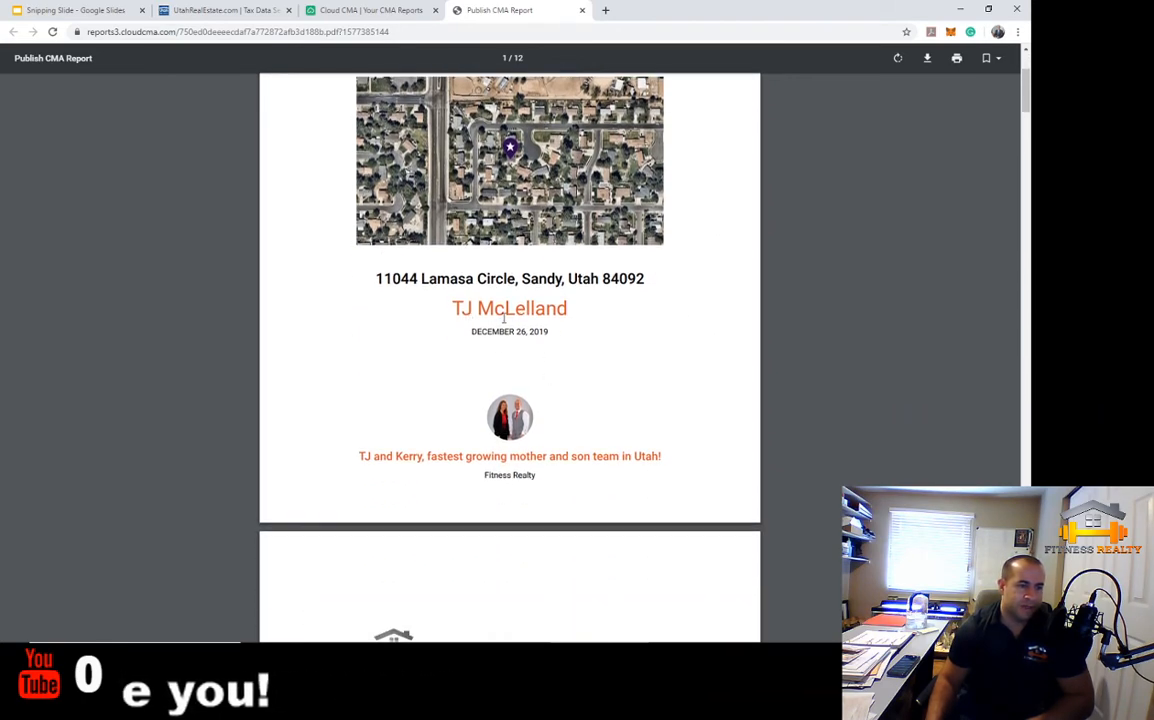
left_click_drag(474, 329, 445, 308)
left_click(453, 310)
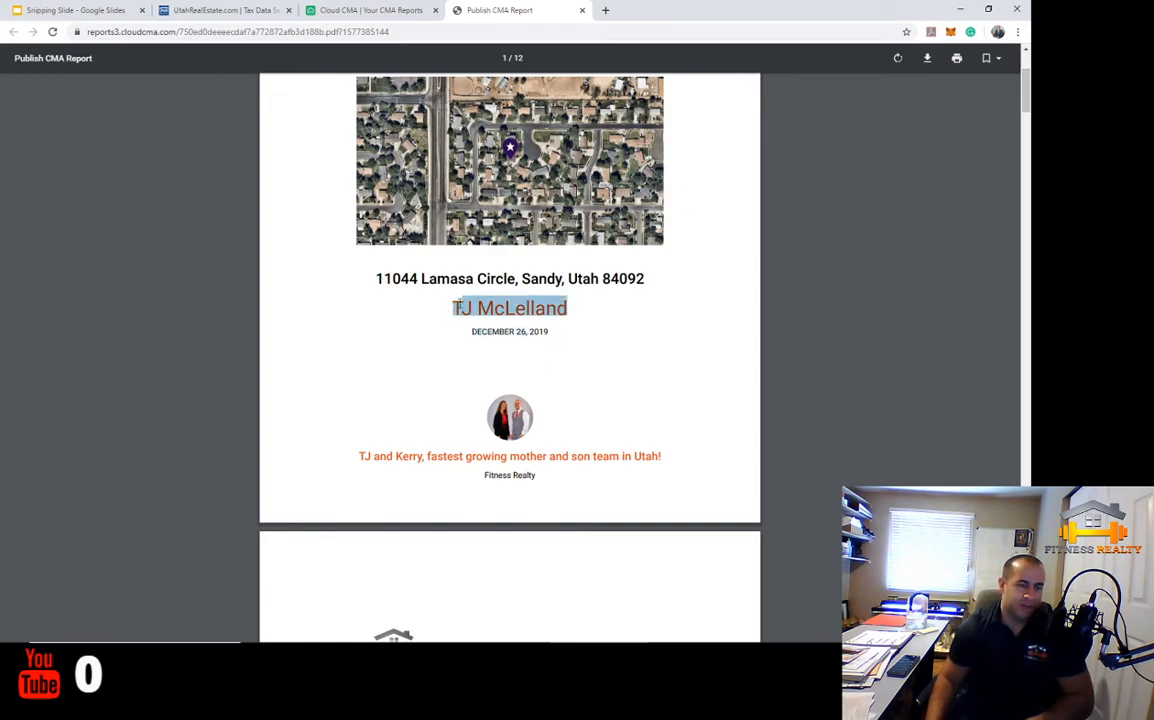
scroll(680, 391, "down", 1)
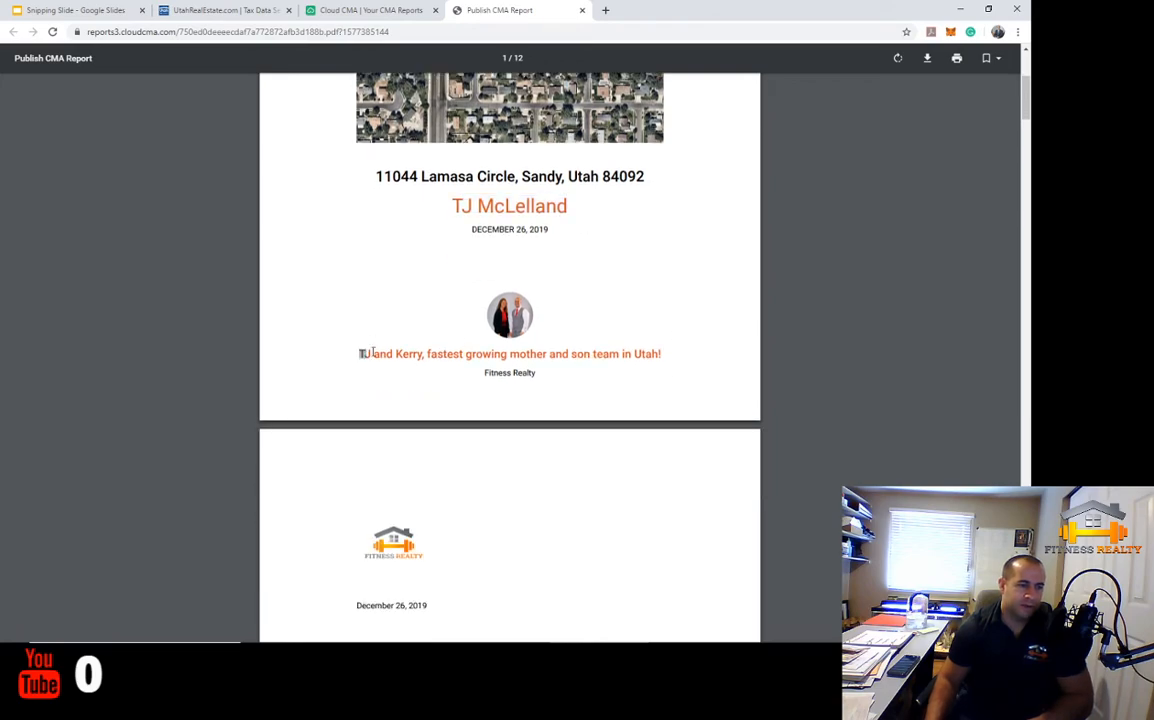
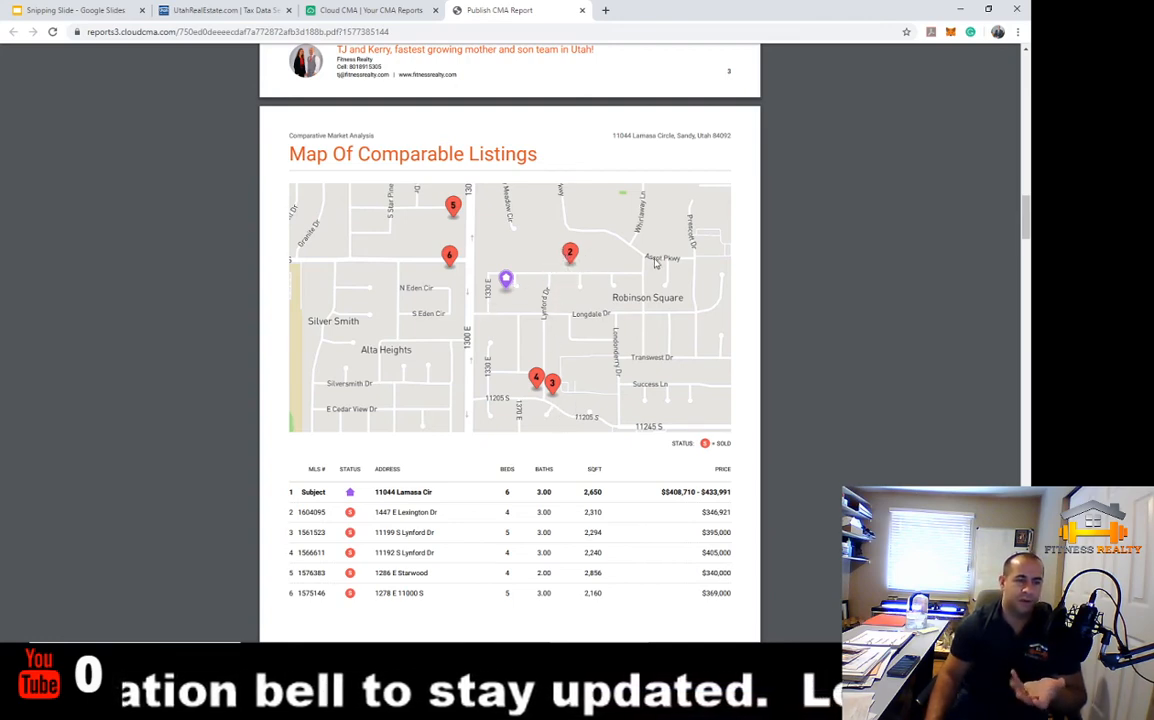
Scroll to the Suggested List Price page, highlighting the 0.18 lot size and the $408,710 - $433,991 range
scroll(607, 388, "down", 10)
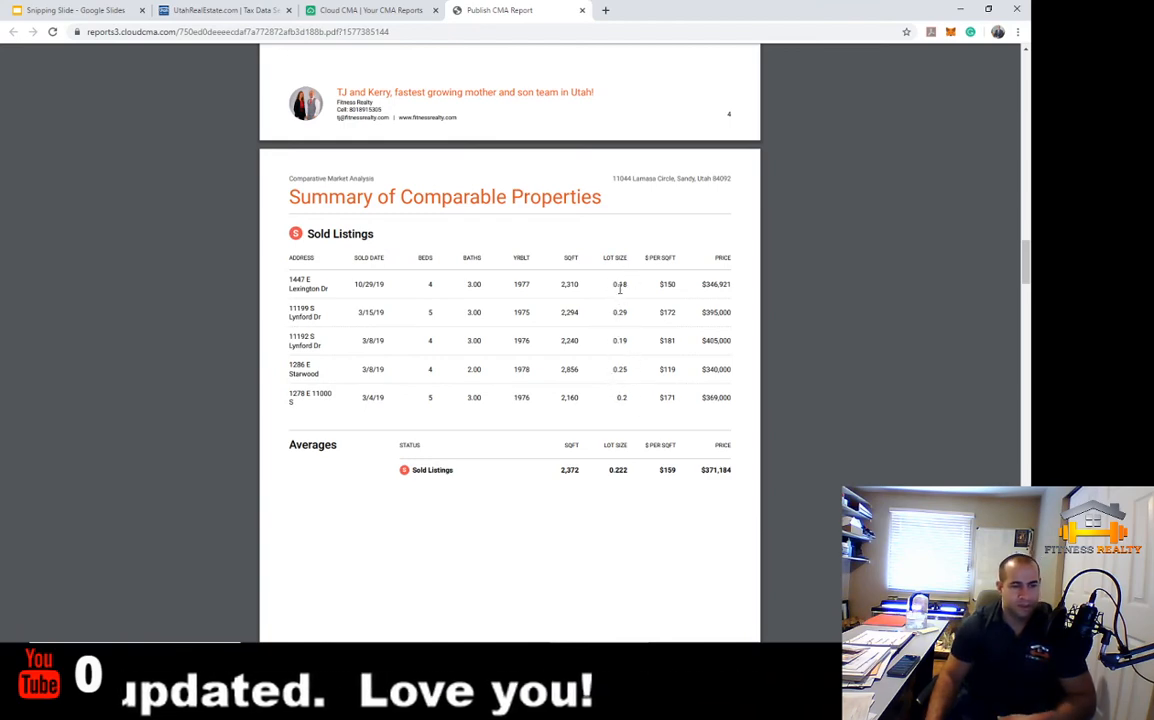
left_click_drag(610, 284, 628, 285)
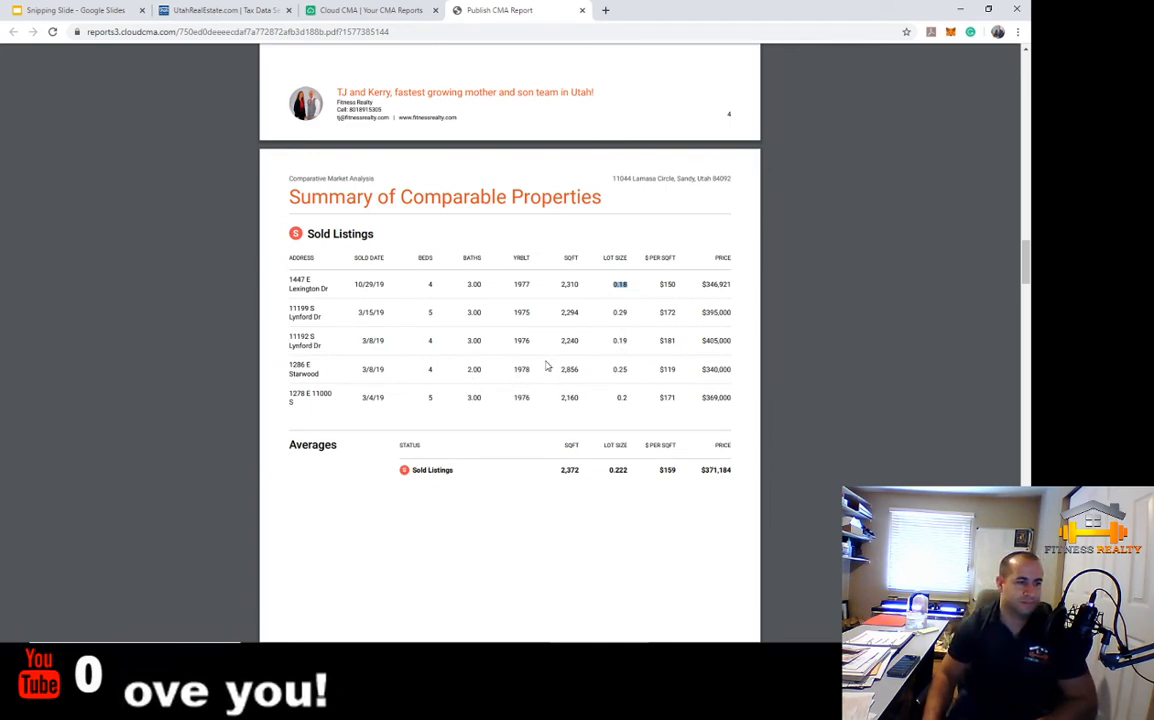
scroll(605, 365, "down", 6)
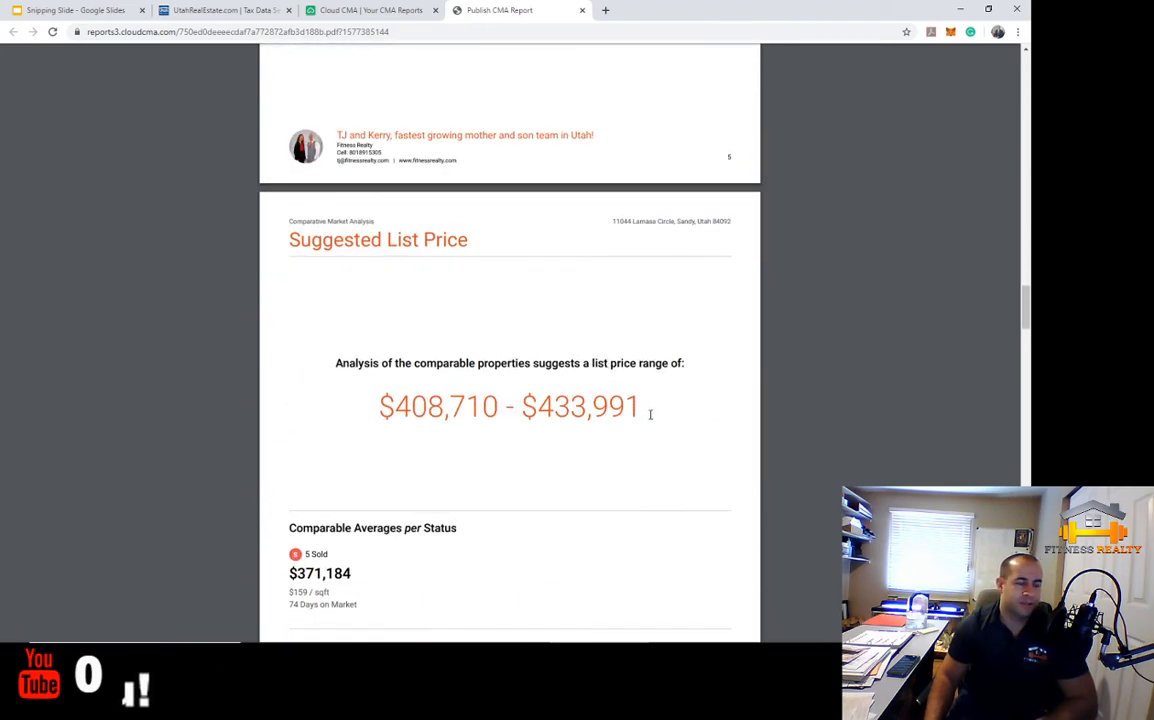
left_click_drag(650, 414, 383, 411)
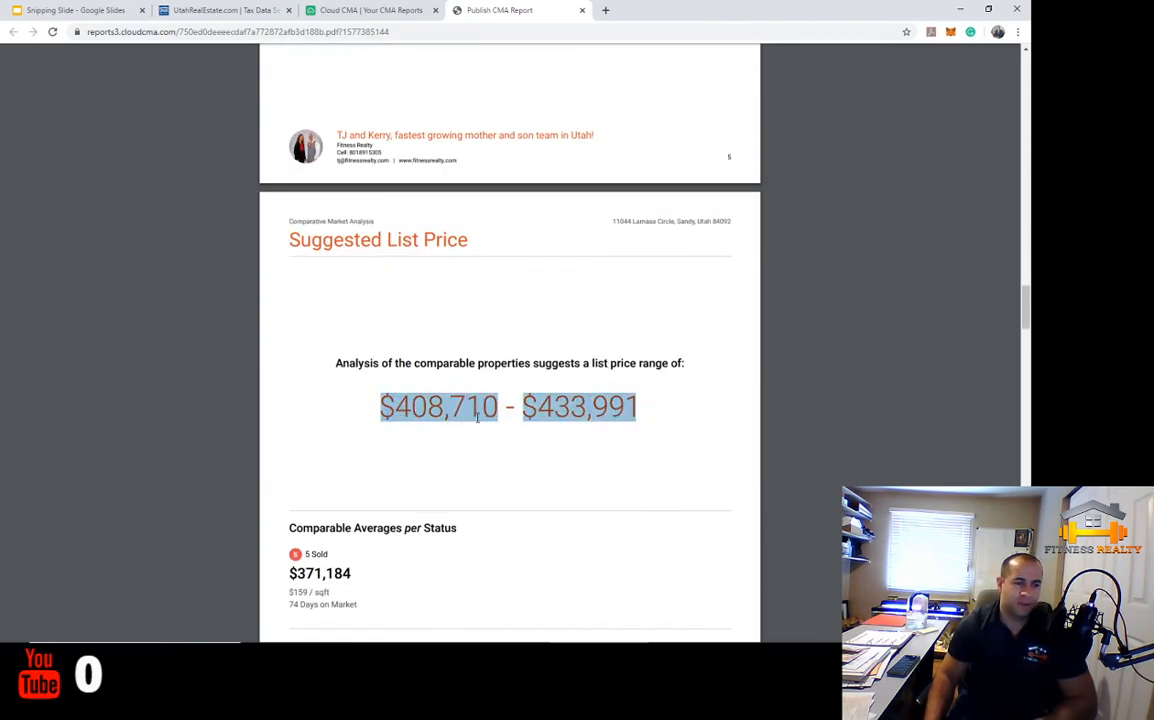
left_click(650, 418)
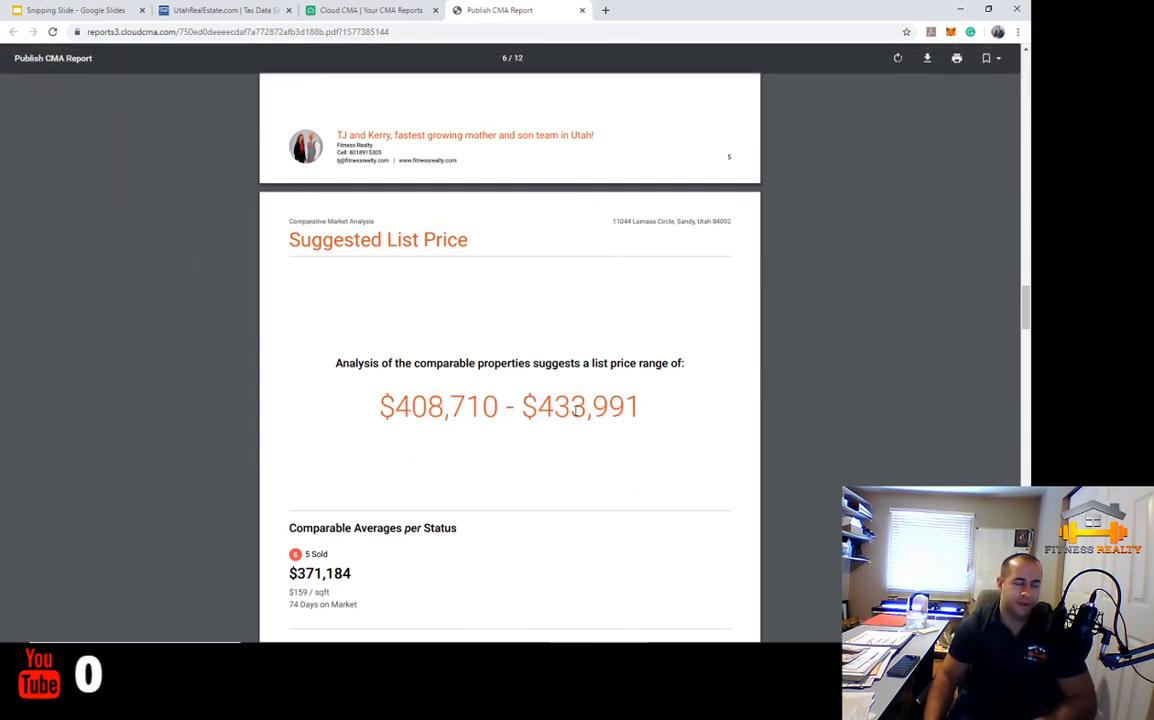
scroll(577, 410, "down", 3)
scroll(577, 407, "up", 1)
scroll(577, 407, "down", 1)
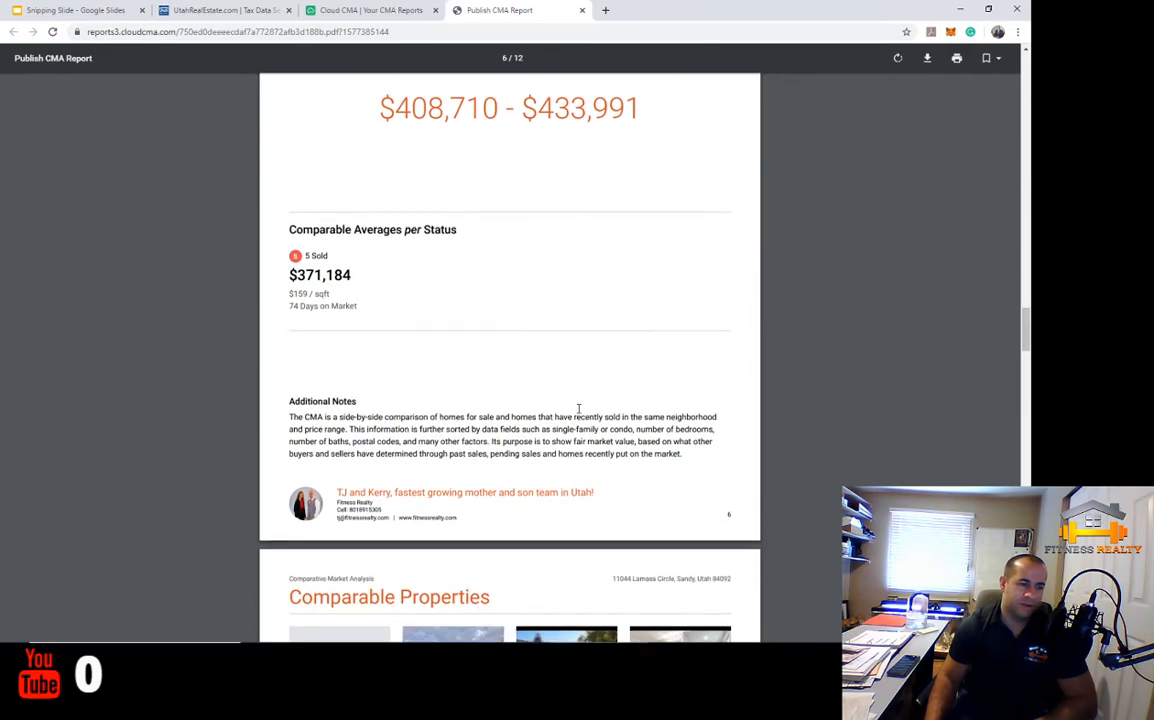
scroll(577, 408, "down", 1)
scroll(597, 412, "up", 3)
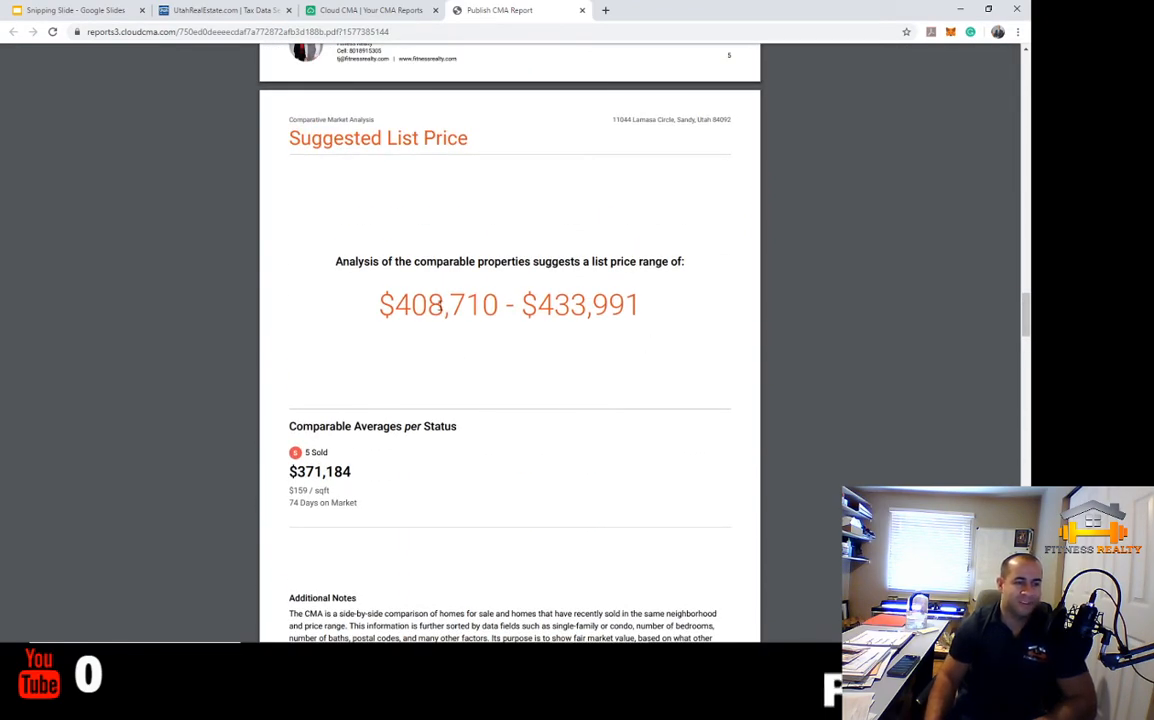
left_click_drag(637, 305, 379, 305)
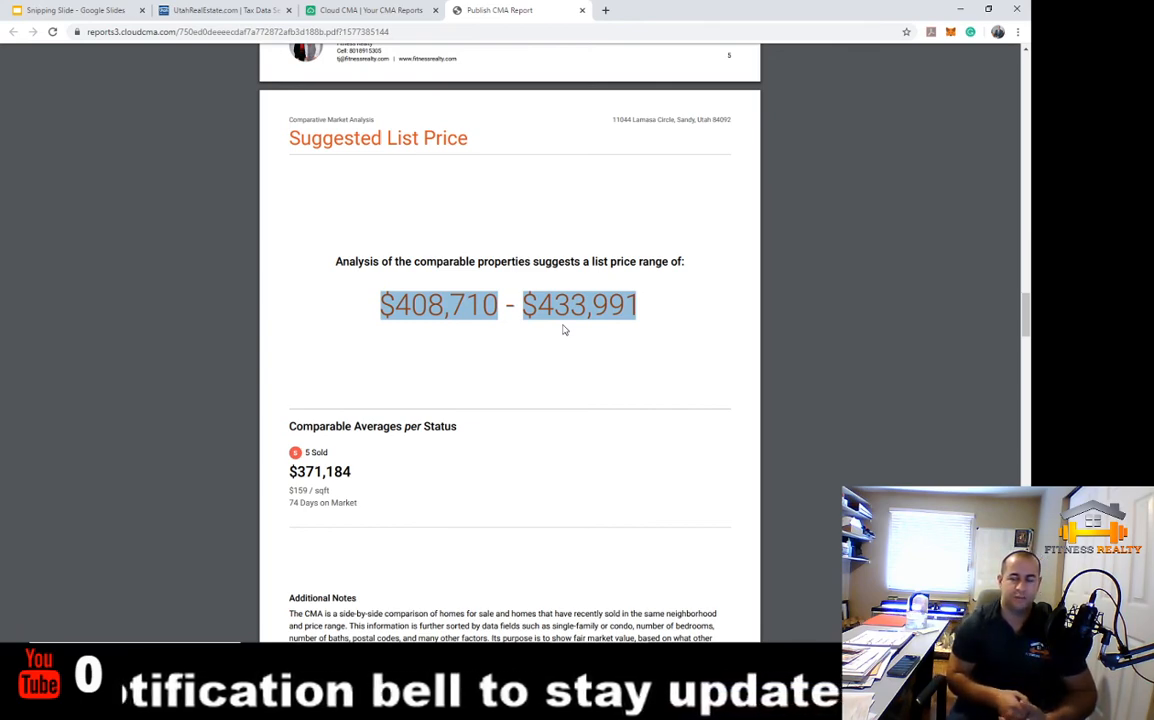
left_click(543, 296)
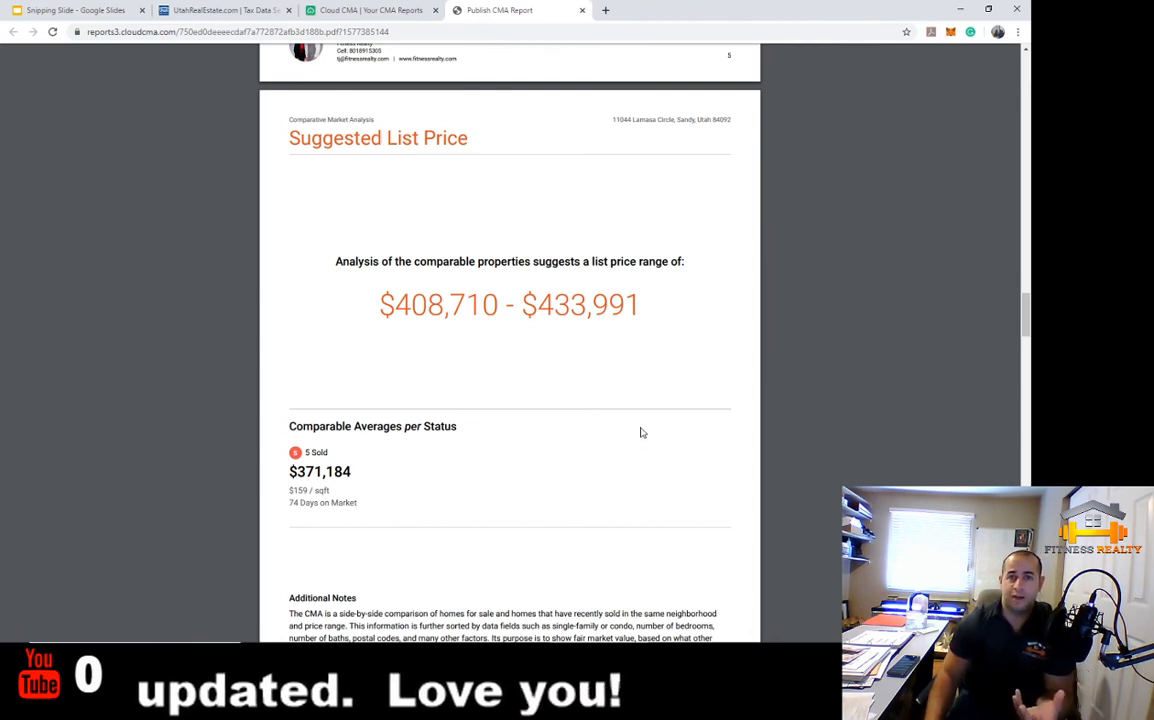
Scroll down and back up the PDF, highlighting and then clearing the price range text
scroll(642, 432, "down", 7)
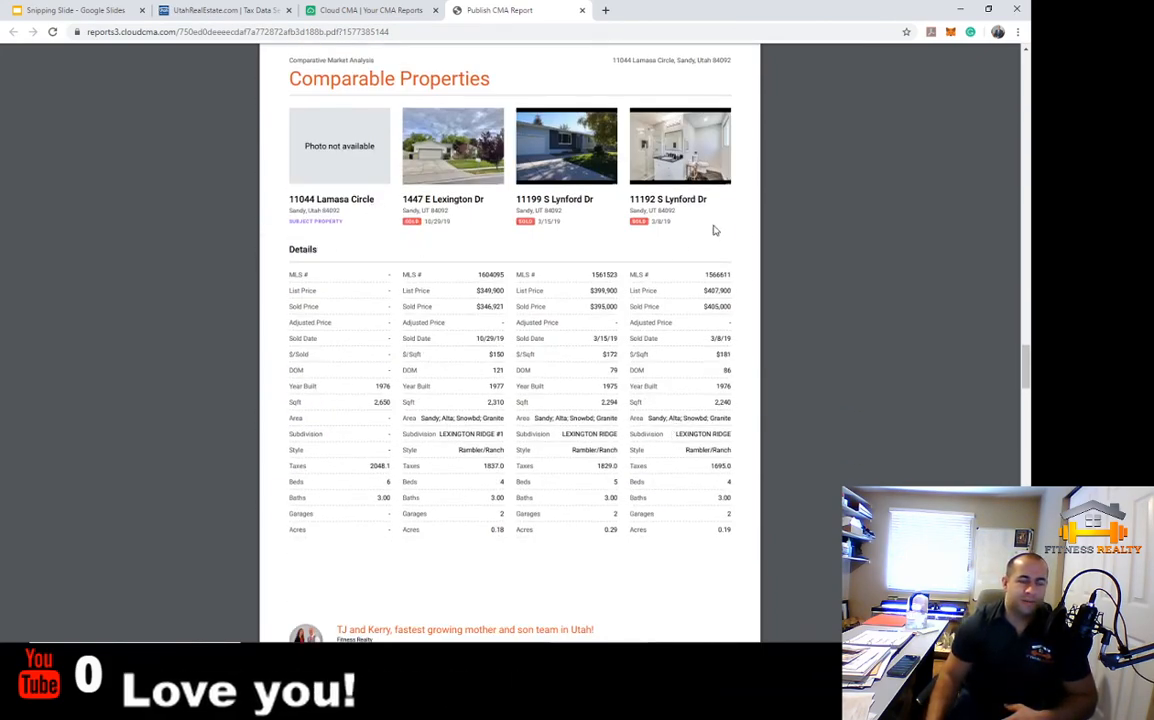
scroll(669, 291, "down", 8)
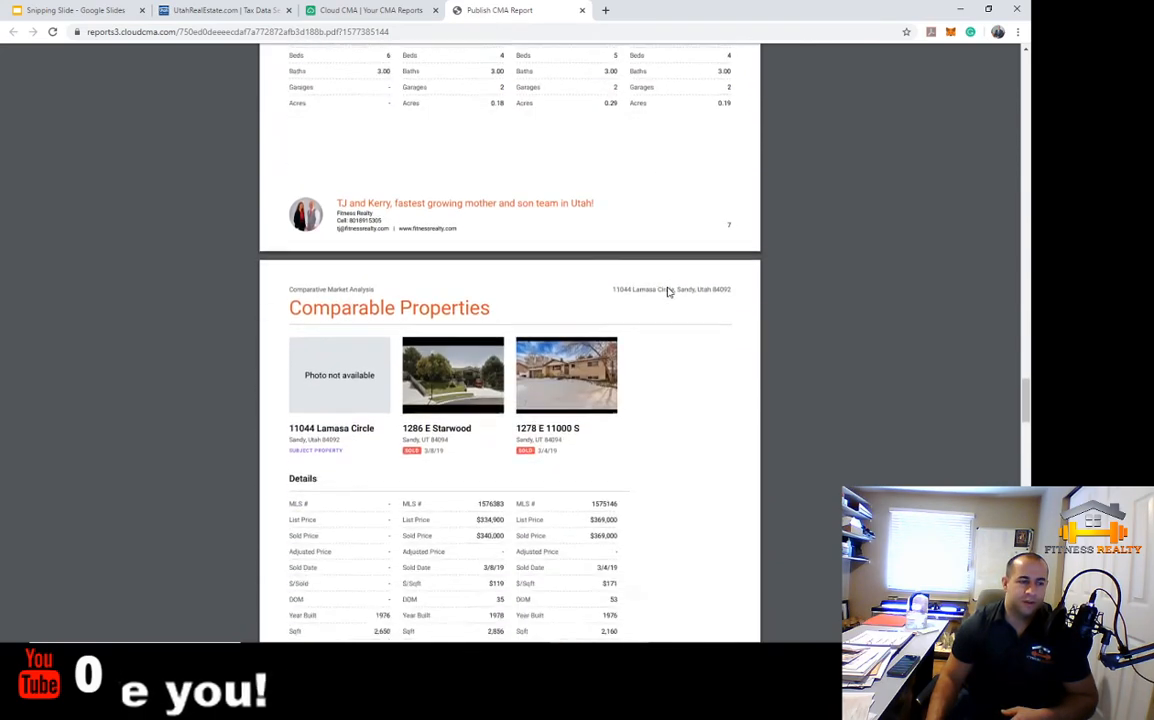
scroll(669, 291, "down", 2)
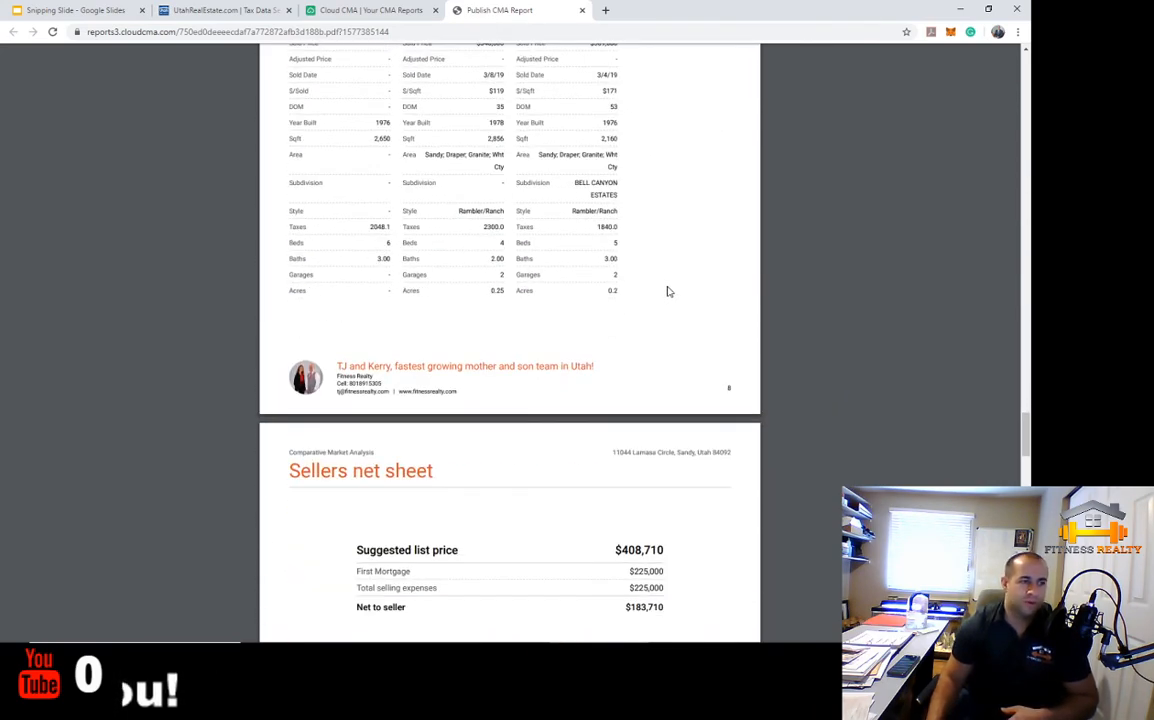
scroll(669, 291, "up", 2)
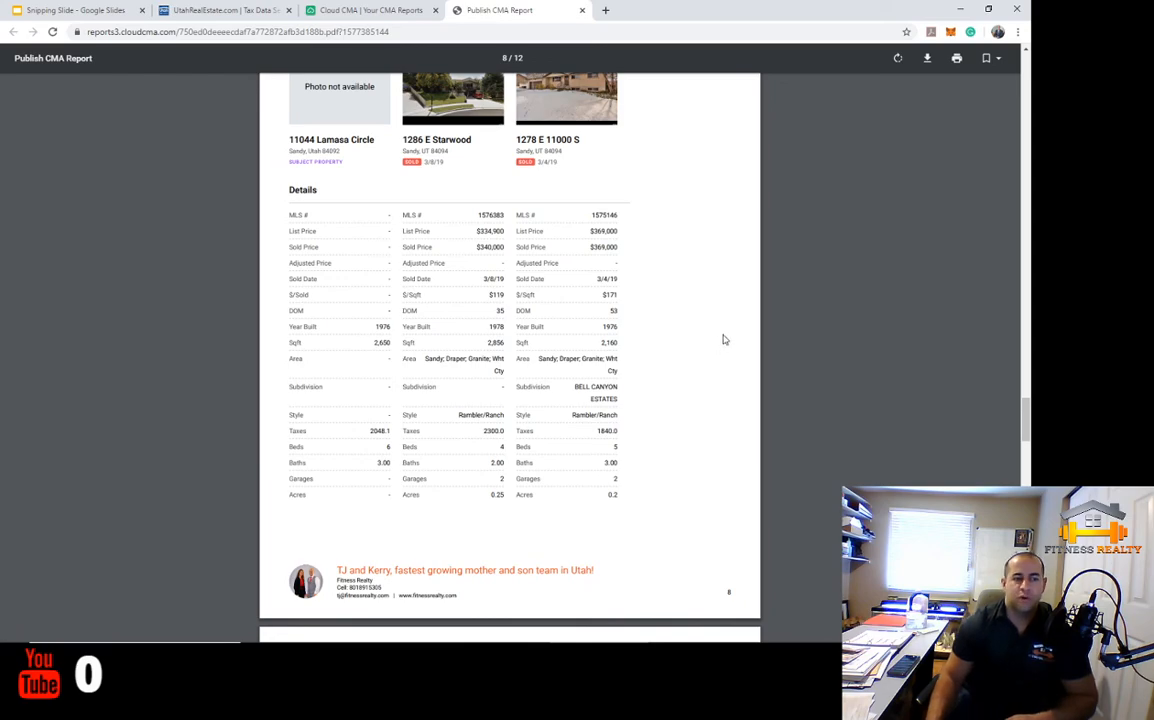
scroll(559, 466, "up", 5)
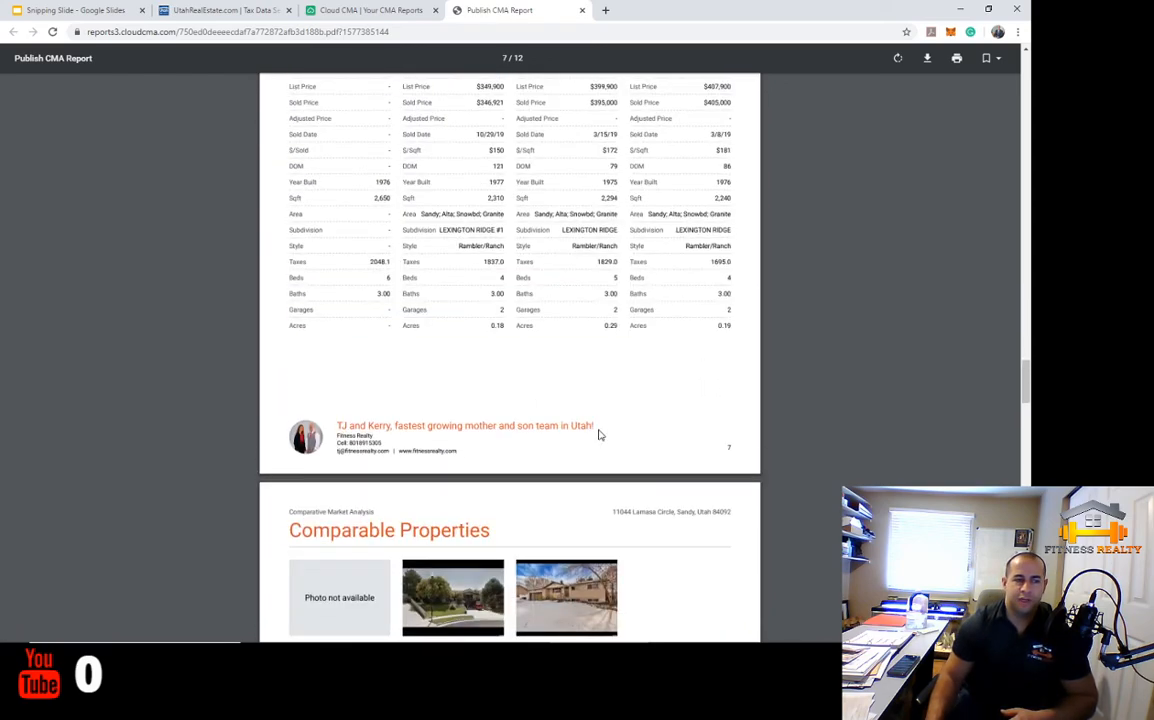
scroll(600, 432, "up", 8)
left_click_drag(380, 304, 775, 298)
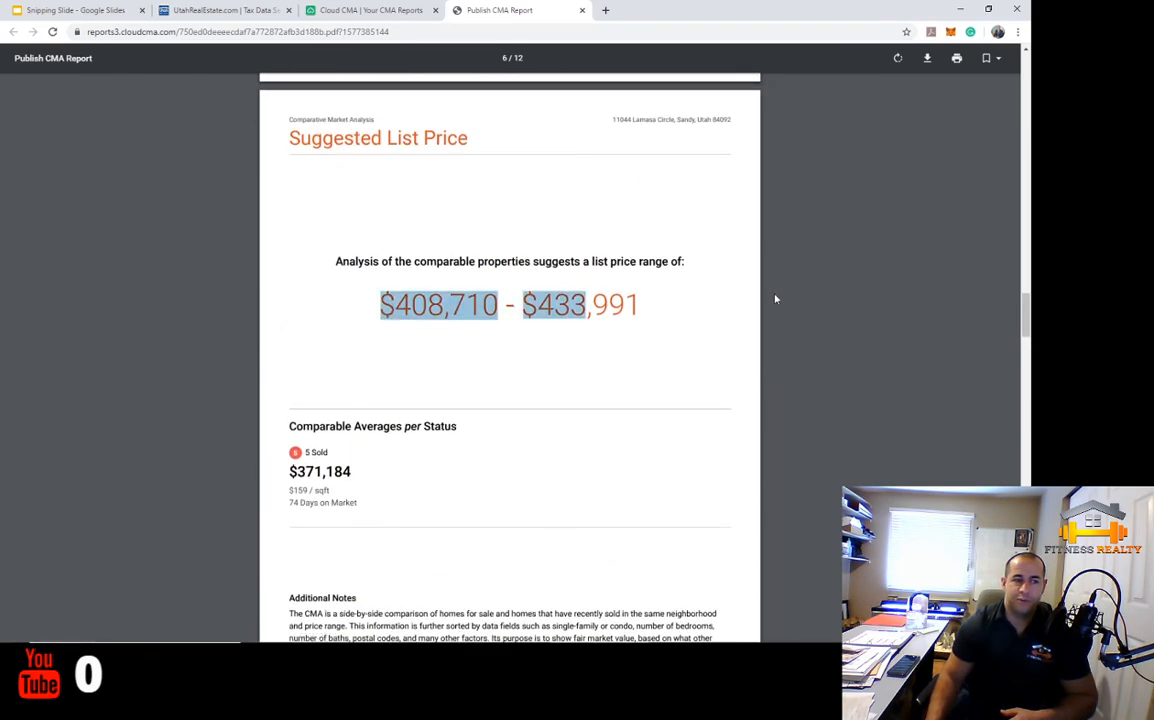
left_click(778, 298)
Highlight the First Mortgage and Net to seller lines, then the $408,710 suggested list price
scroll(766, 440, "down", 15)
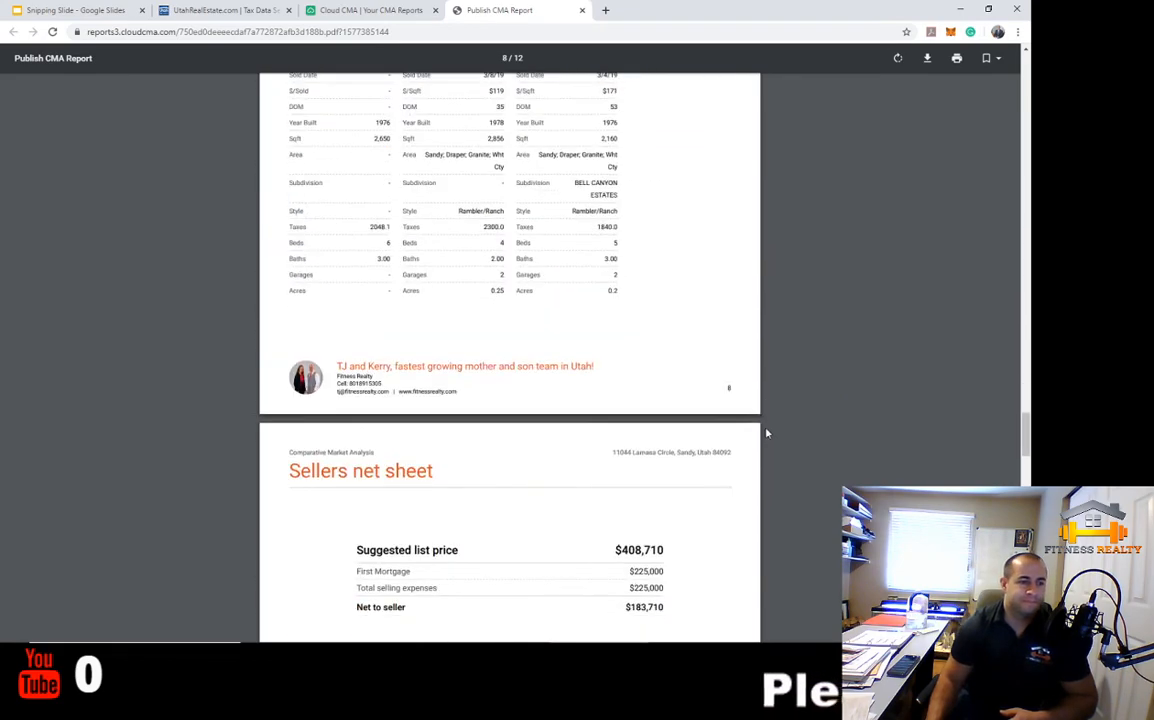
scroll(766, 432, "down", 4)
scroll(766, 432, "up", 1)
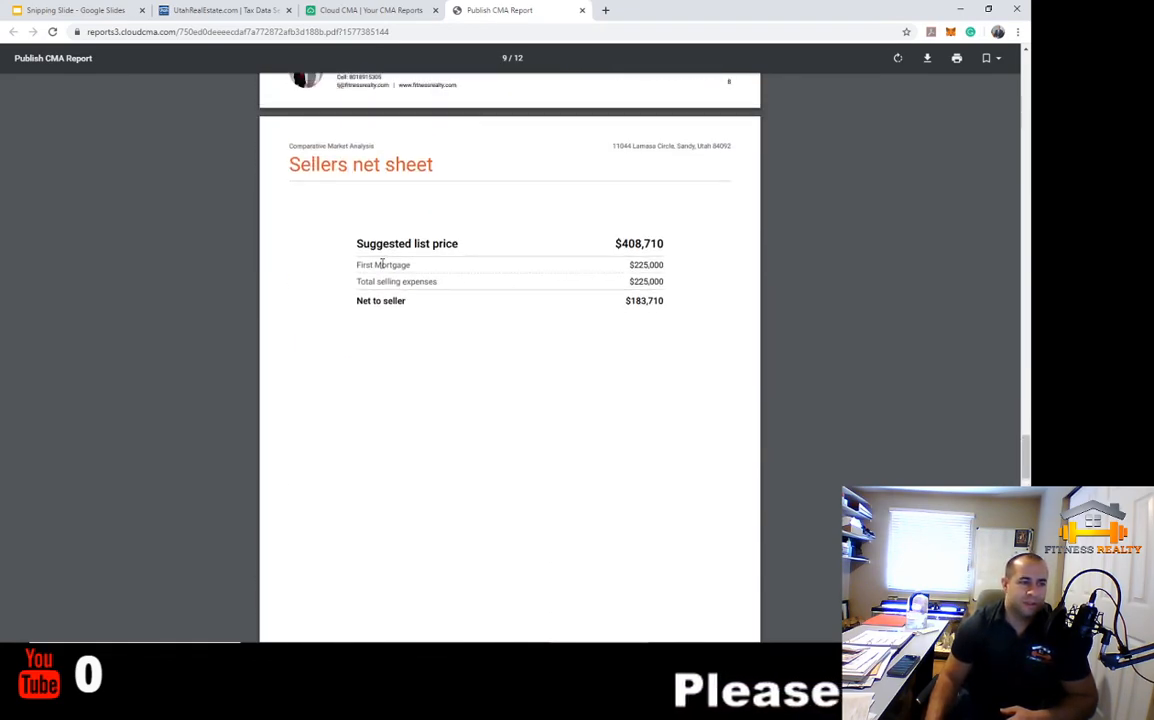
left_click_drag(352, 265, 489, 265)
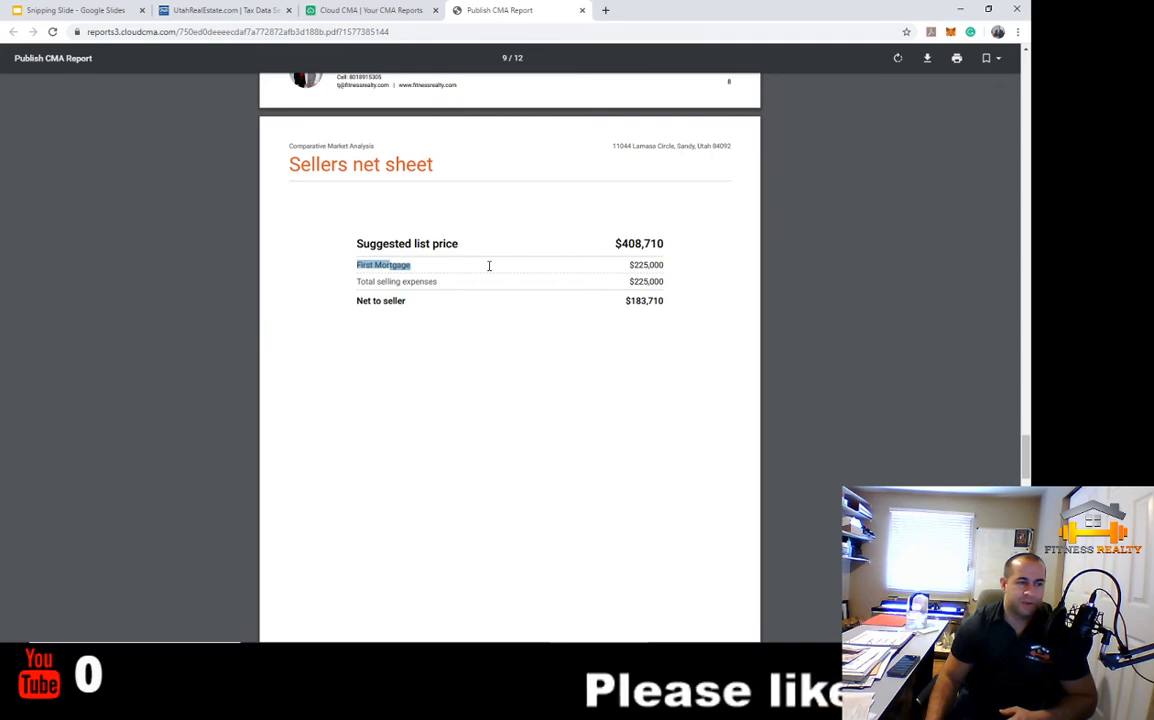
left_click(472, 298)
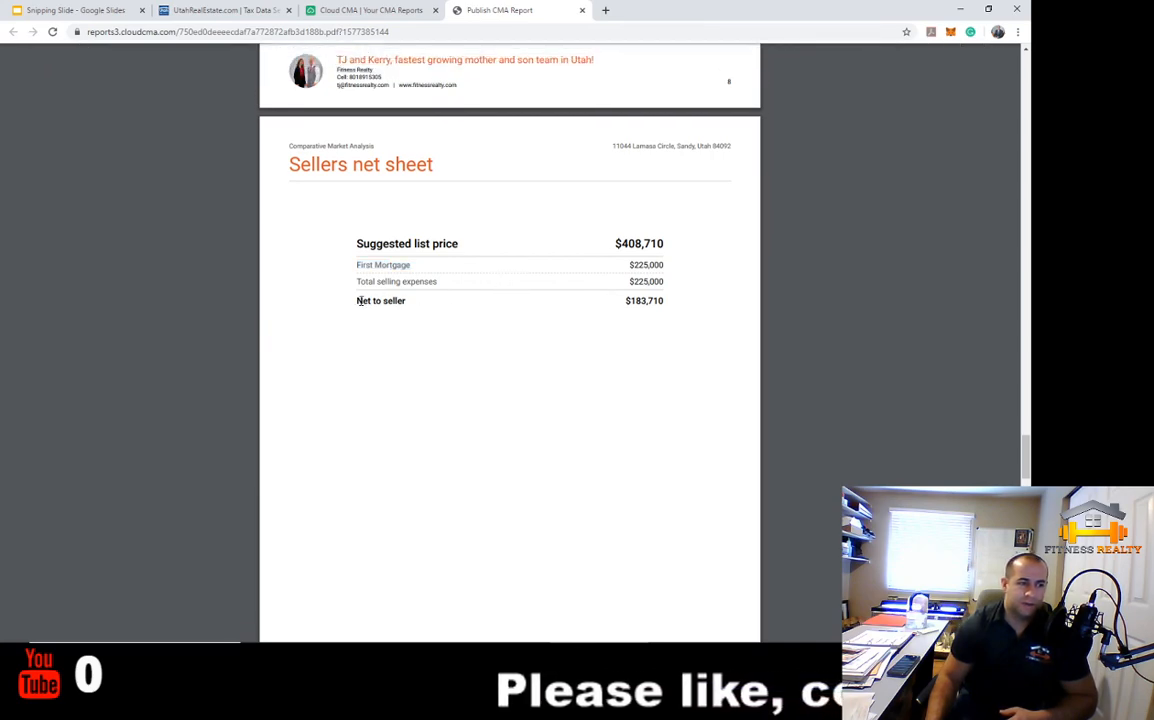
left_click_drag(355, 300, 601, 303)
left_click(621, 300)
left_click_drag(614, 243, 673, 239)
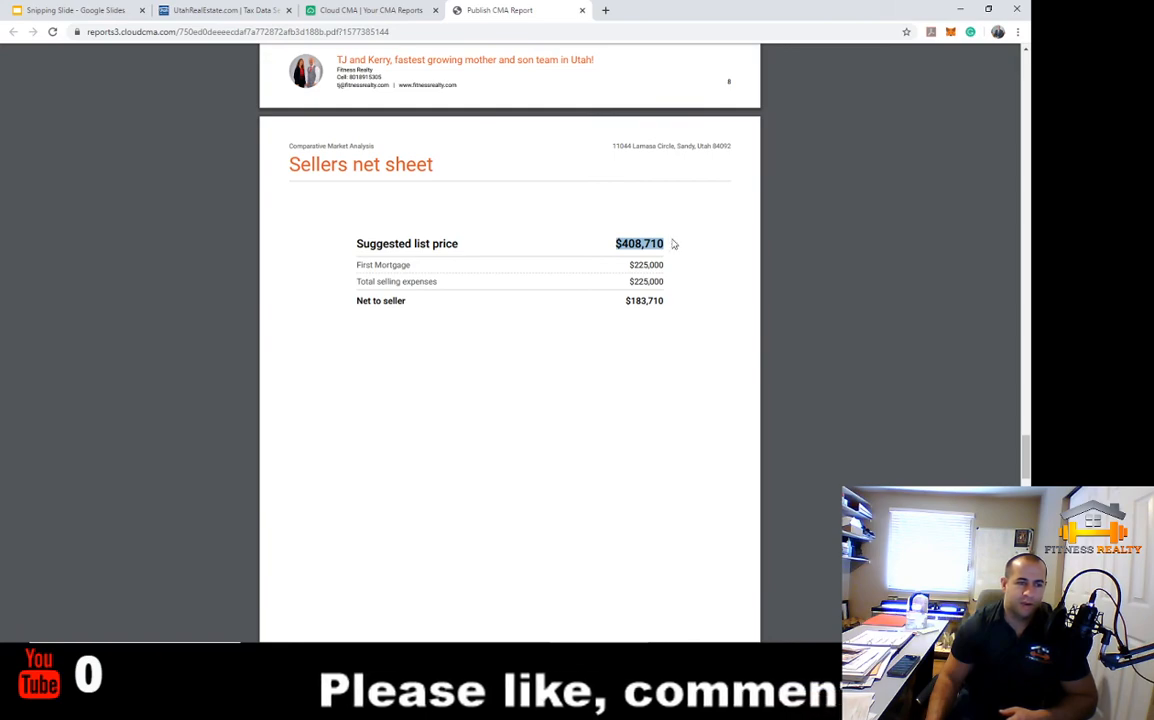
Scroll around the pricing pages and highlight the $408,710 suggested list price again, then clear it
scroll(630, 259, "up", 15)
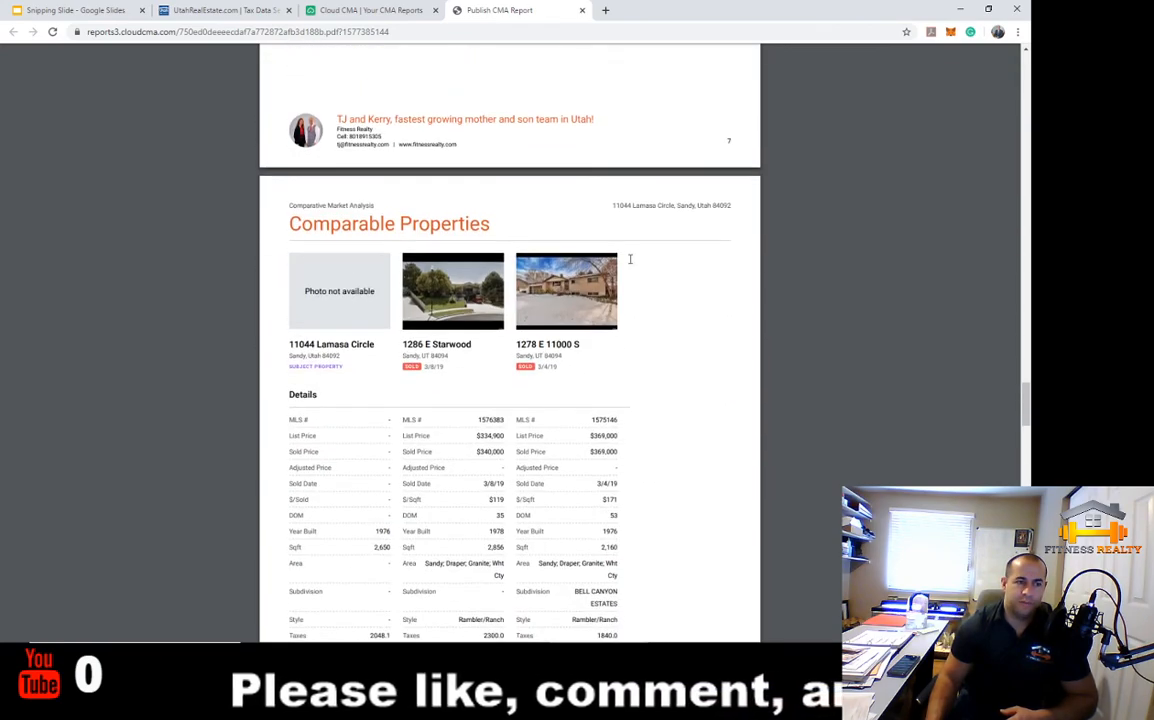
scroll(630, 259, "up", 7)
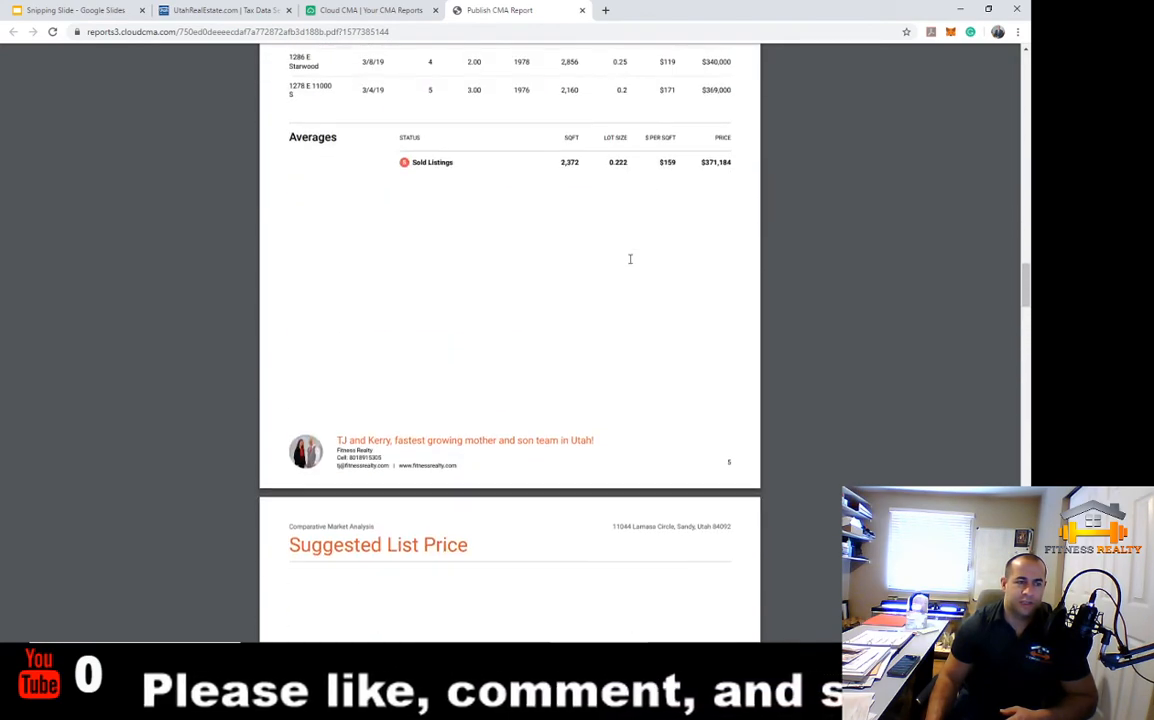
scroll(545, 281, "down", 4)
left_click_drag(381, 305, 497, 309)
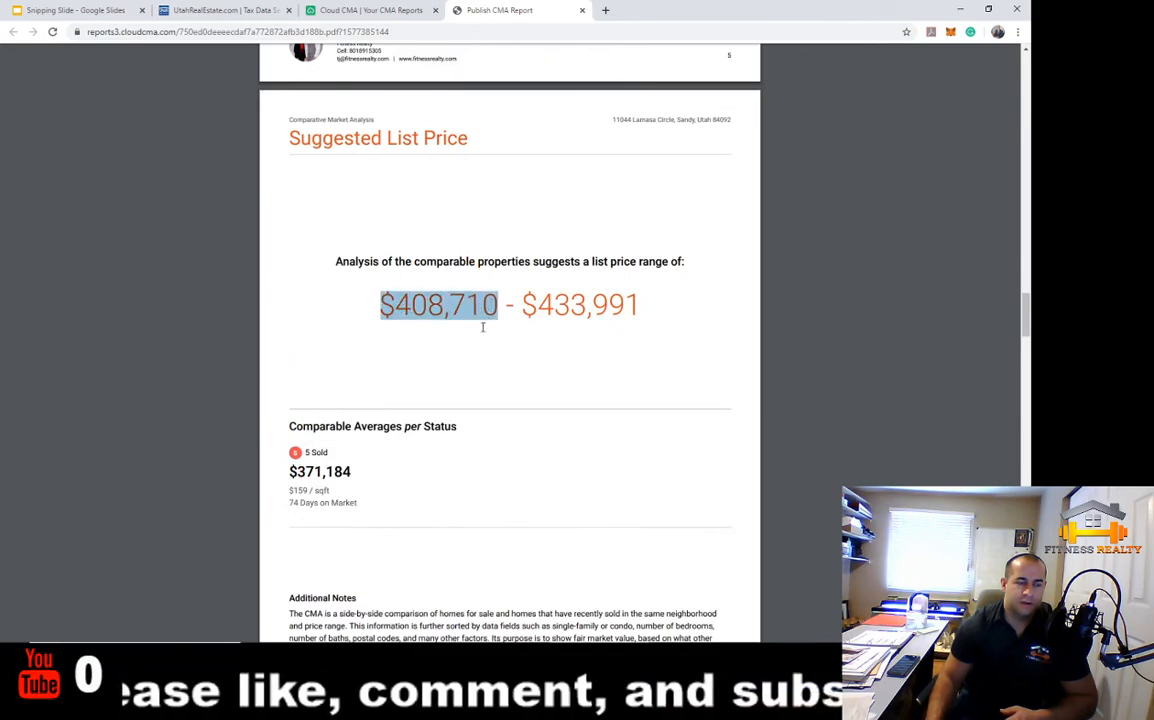
scroll(543, 525, "down", 4)
scroll(545, 517, "down", 15)
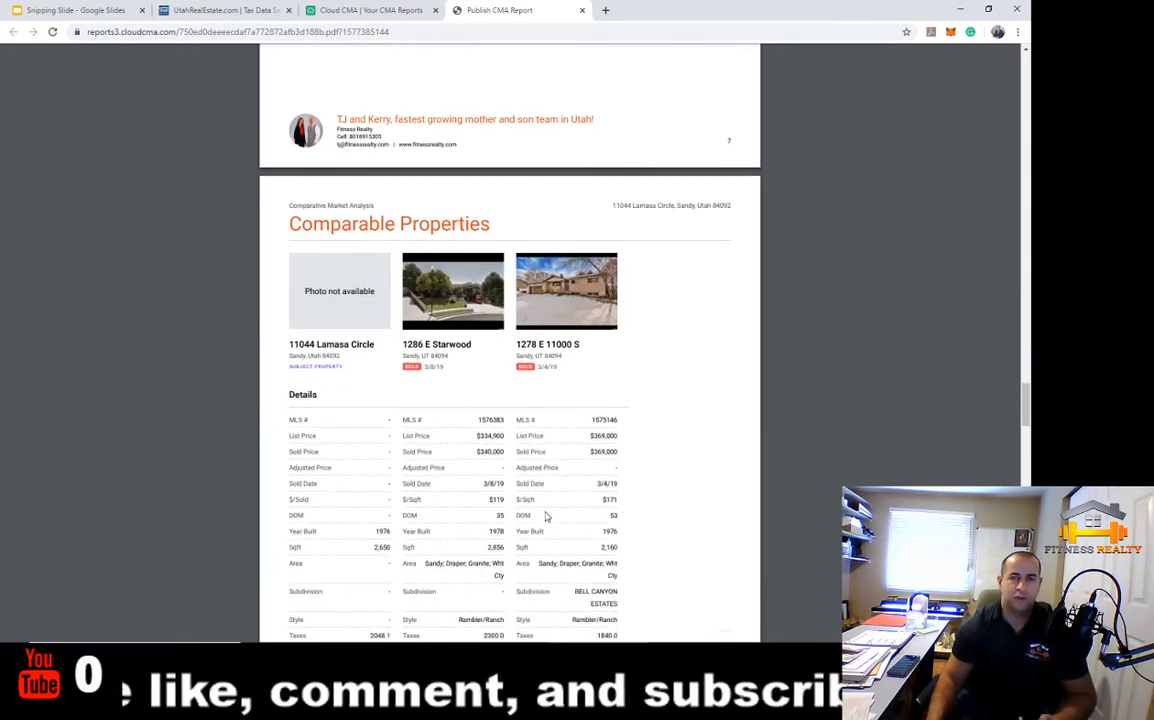
scroll(546, 512, "up", 4)
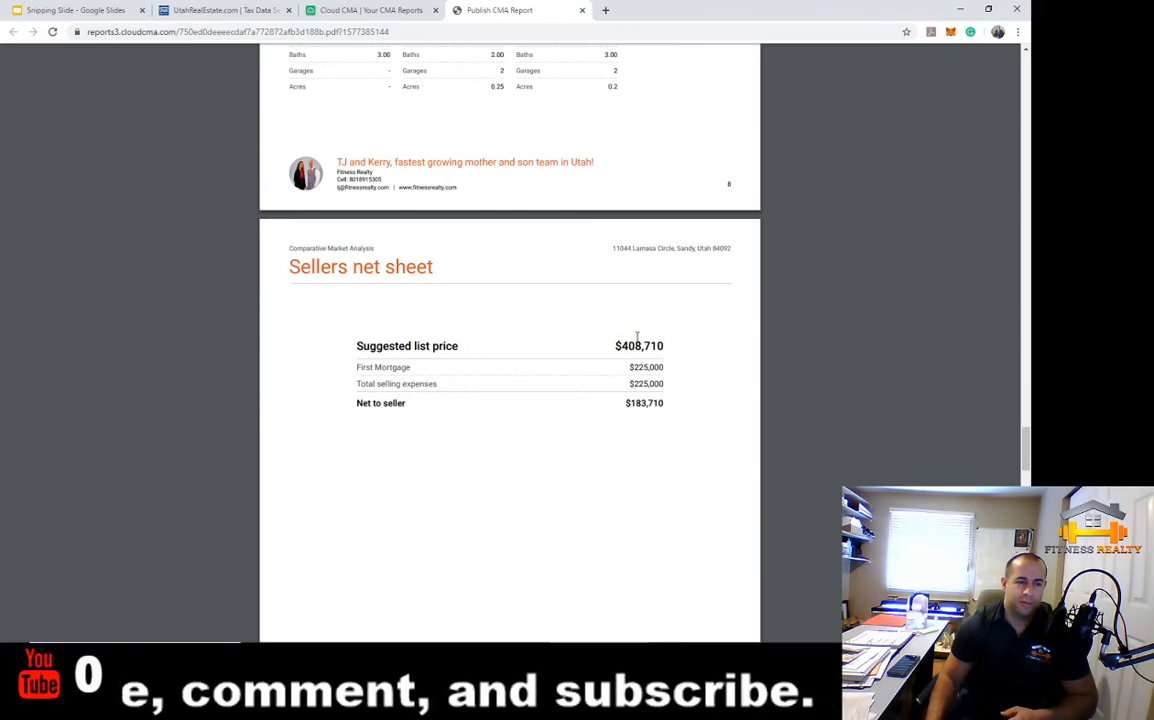
left_click_drag(615, 346, 683, 349)
left_click(682, 348)
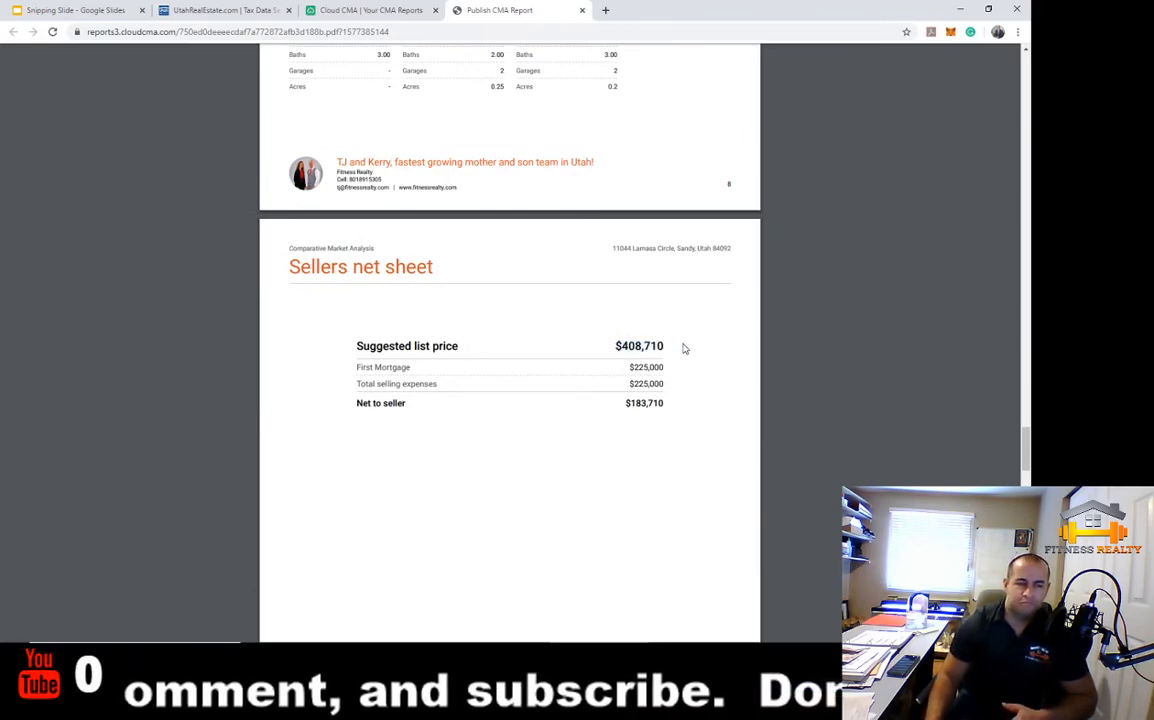
Highlight the first client testimonial, scroll to the page-12 Zillow reviews, then return to the cover
scroll(677, 383, "down", 6)
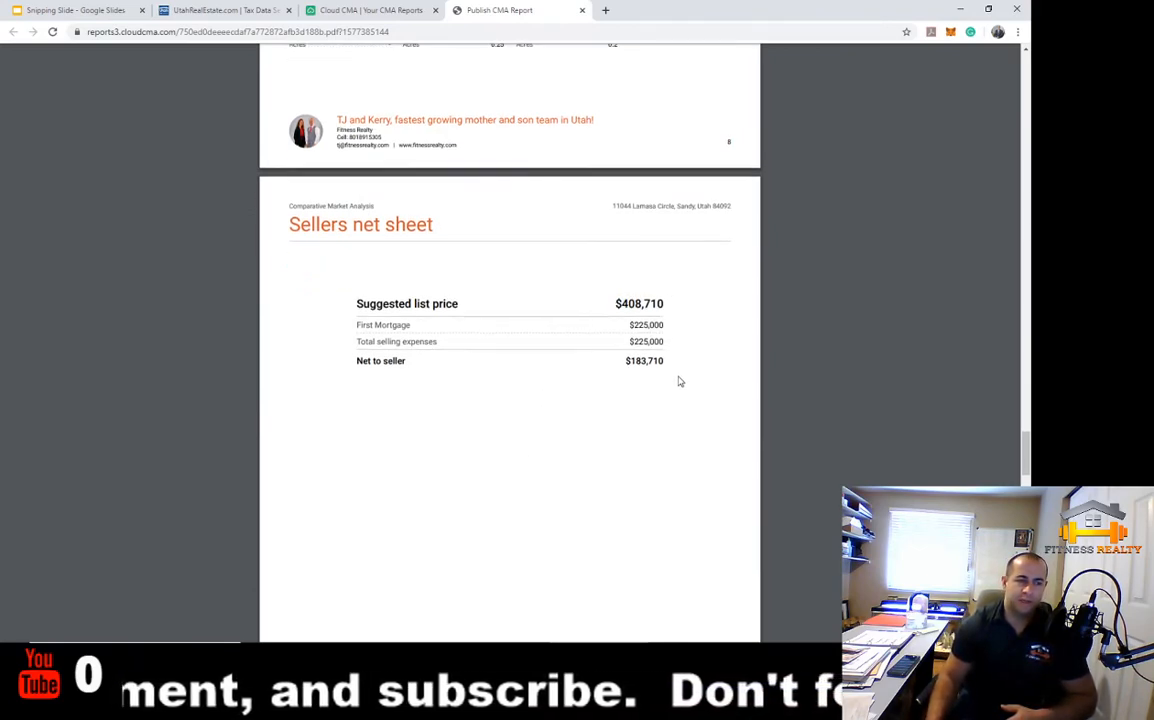
scroll(679, 380, "down", 3)
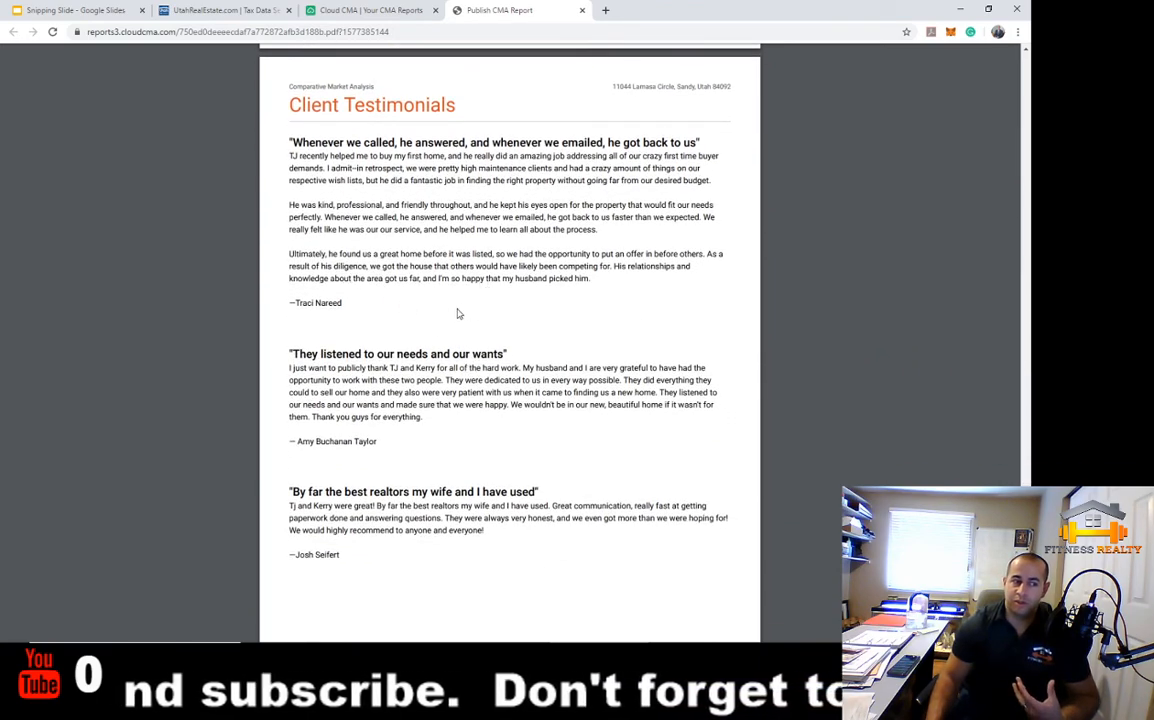
left_click_drag(289, 150, 525, 334)
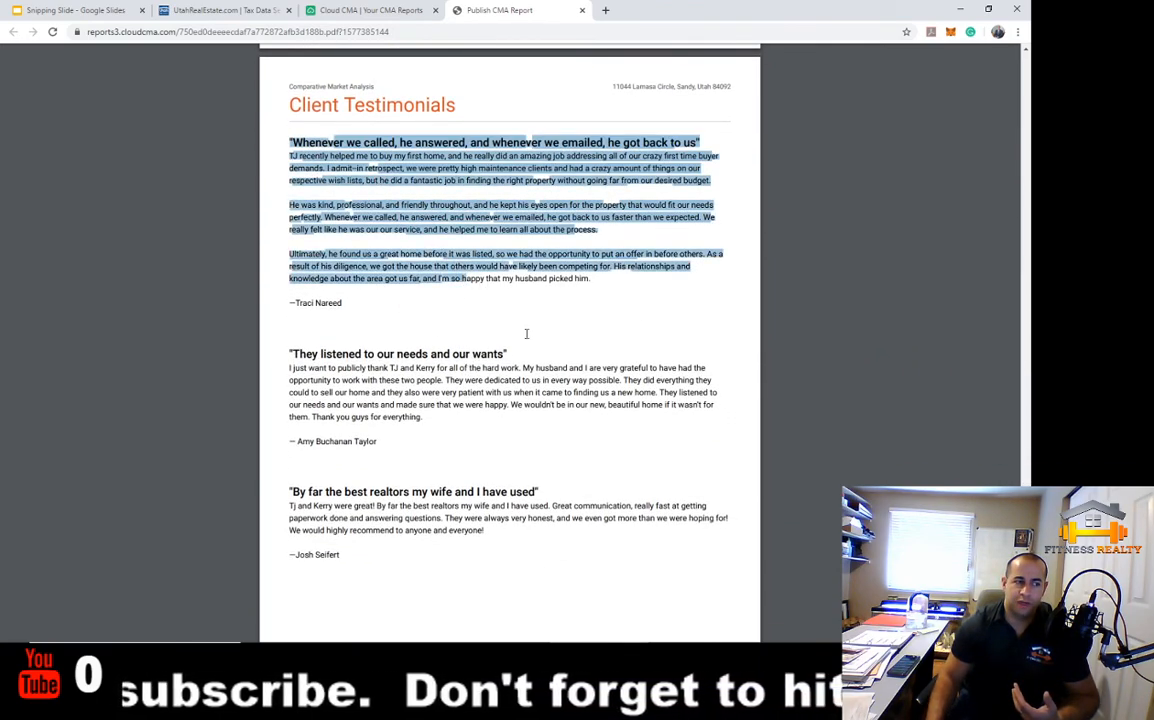
left_click(528, 336)
scroll(544, 517, "down", 3)
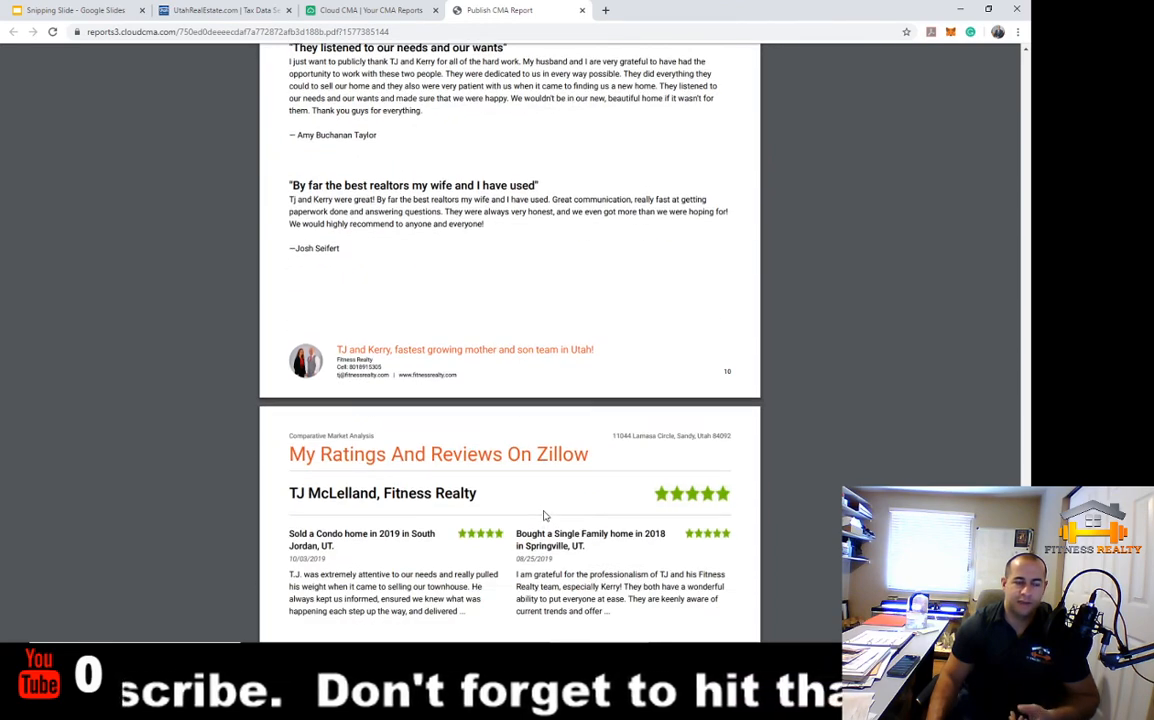
scroll(546, 513, "down", 4)
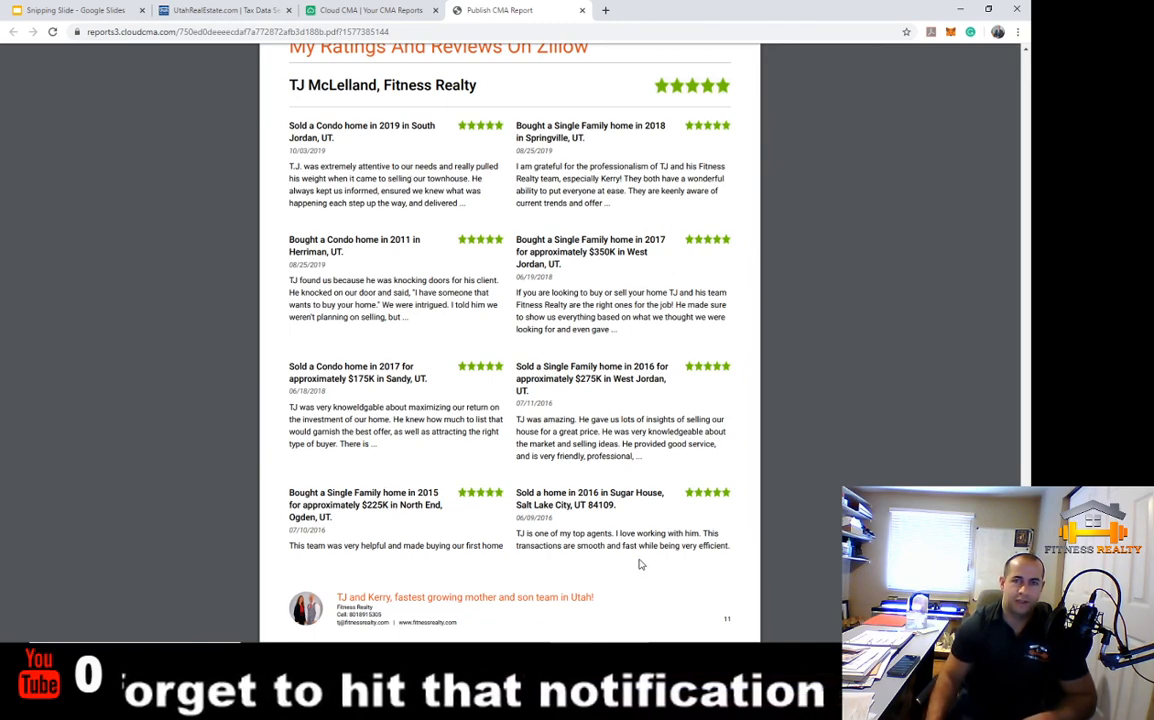
scroll(641, 565, "down", 8)
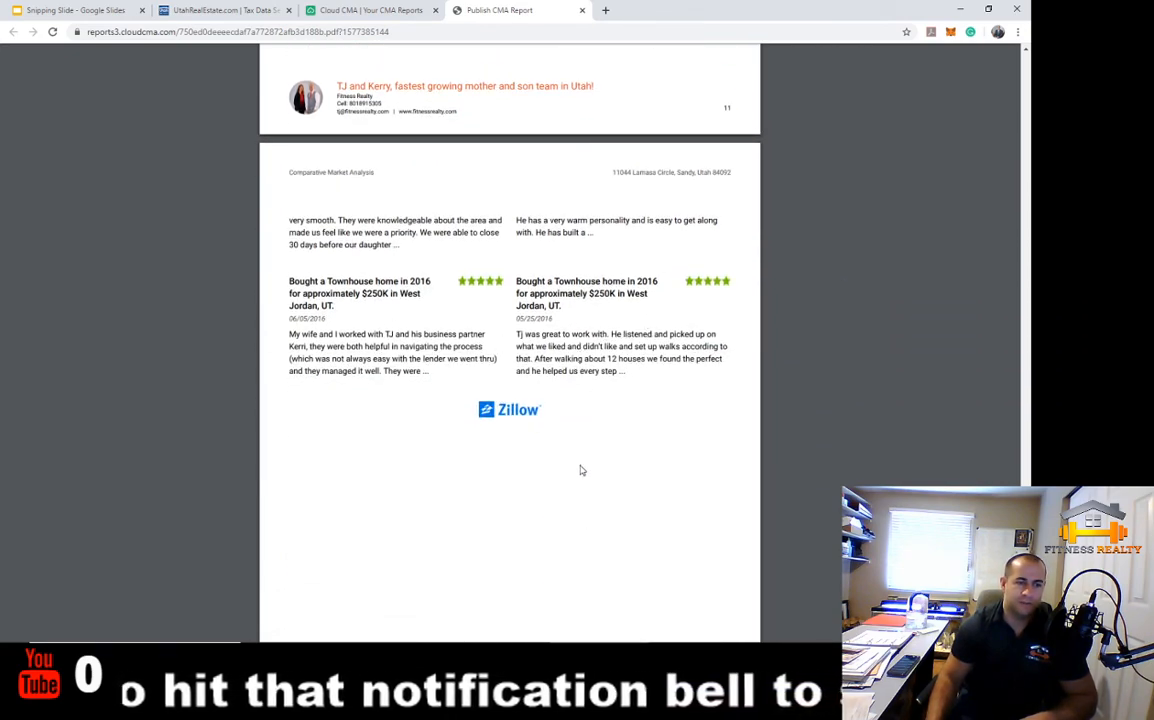
scroll(590, 462, "down", 3)
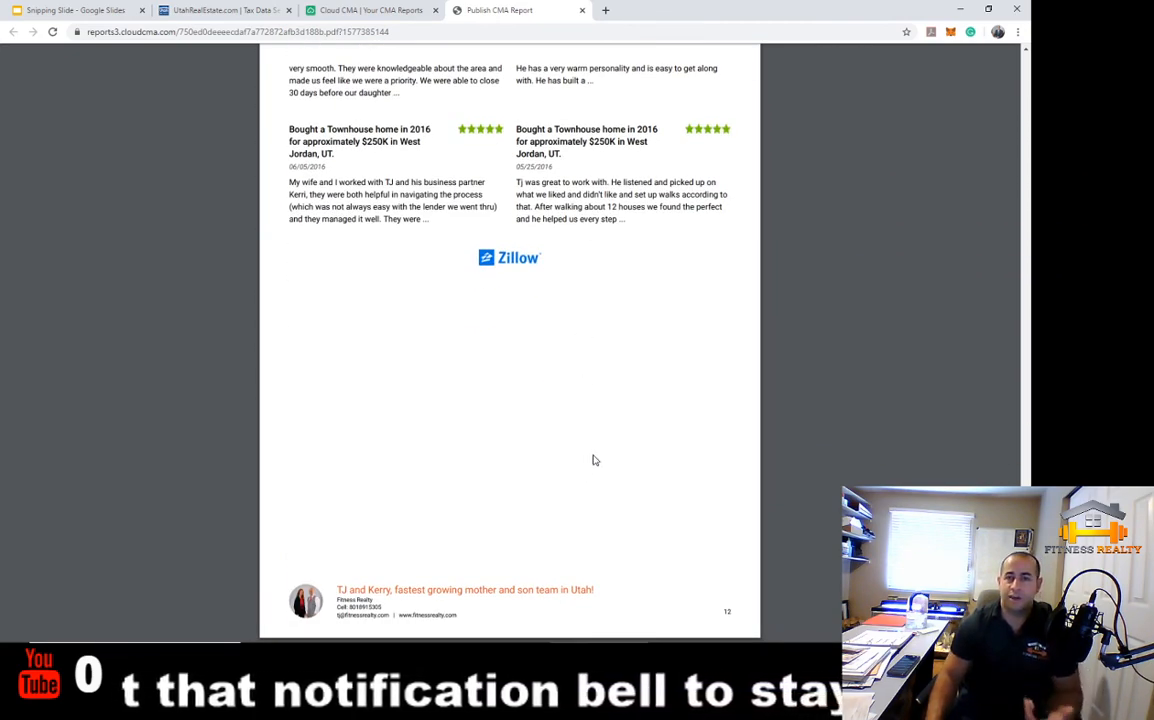
scroll(593, 460, "up", 20)
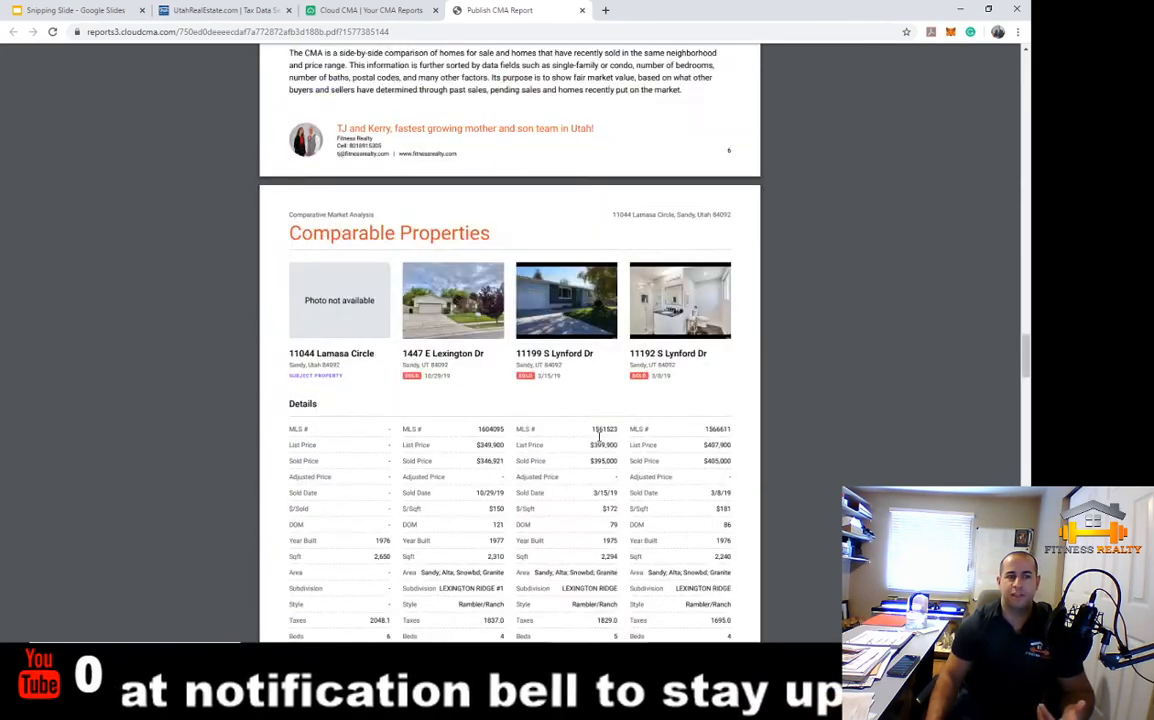
scroll(599, 437, "up", 20)
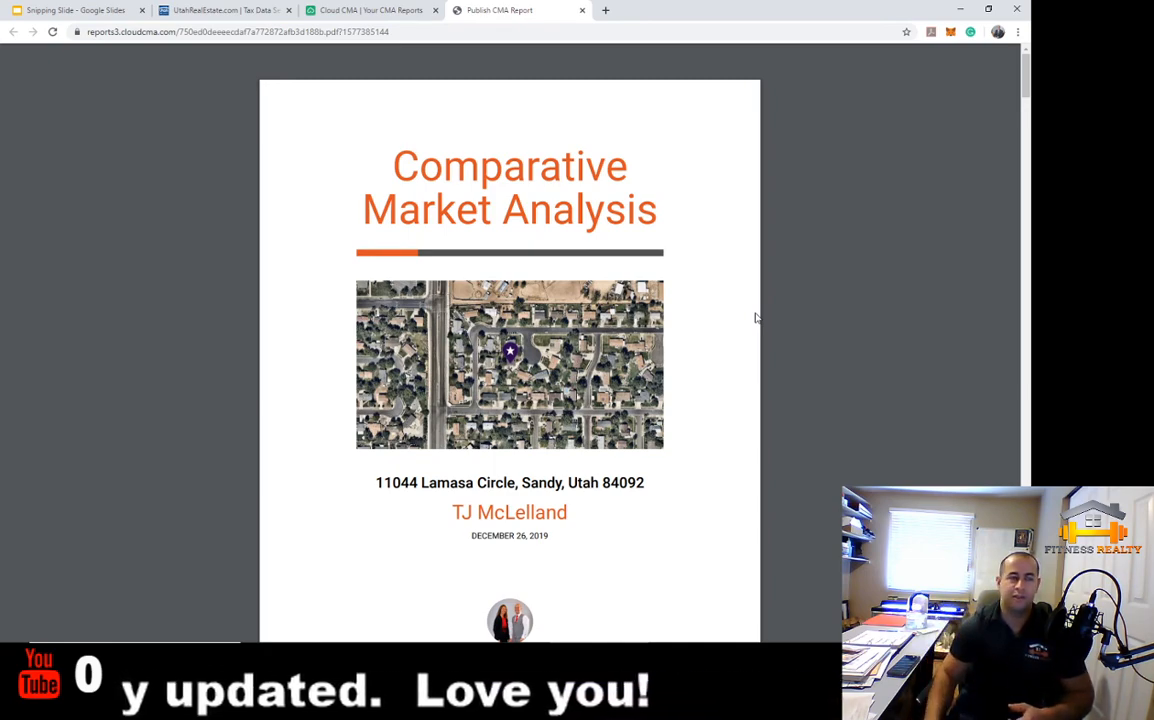
Close the PDF tab and open the Lamasa Circle report card's options menu
left_click(583, 11)
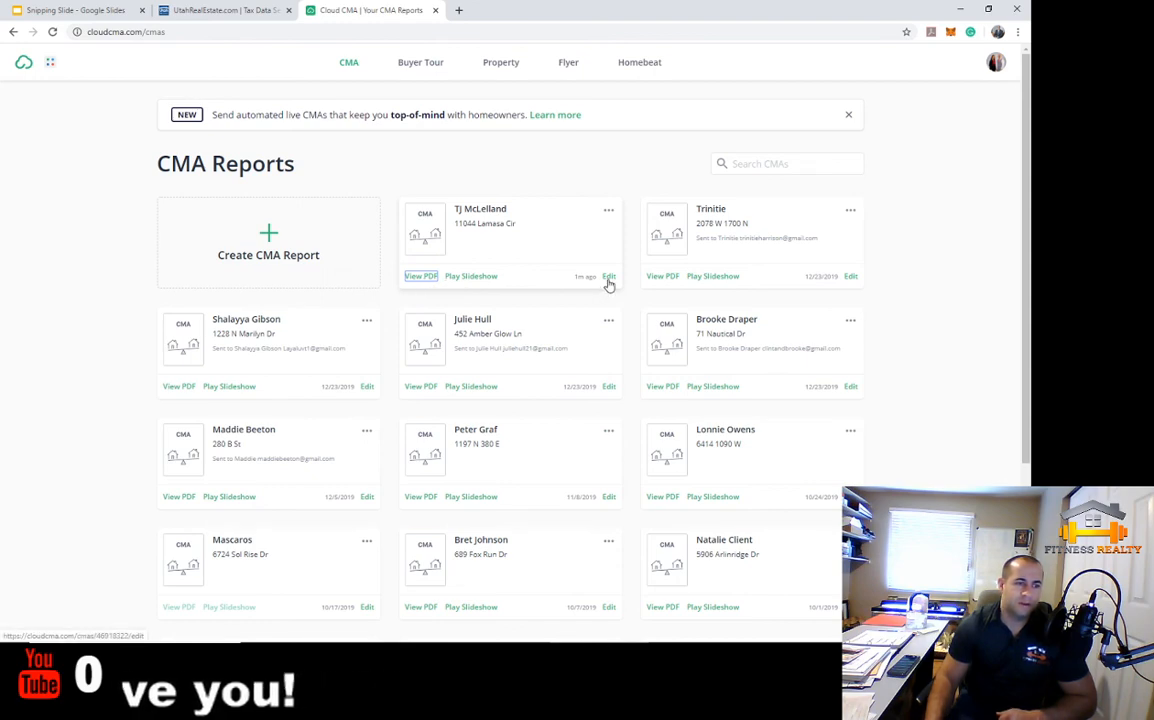
left_click(608, 211)
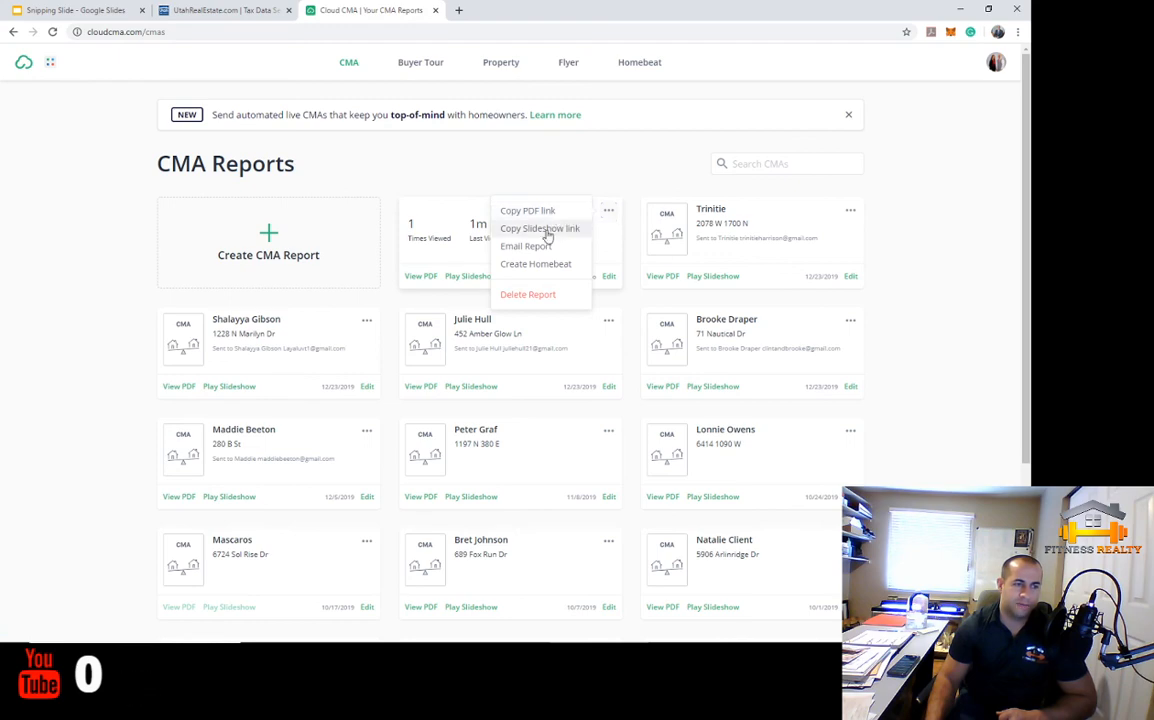
left_click(471, 278)
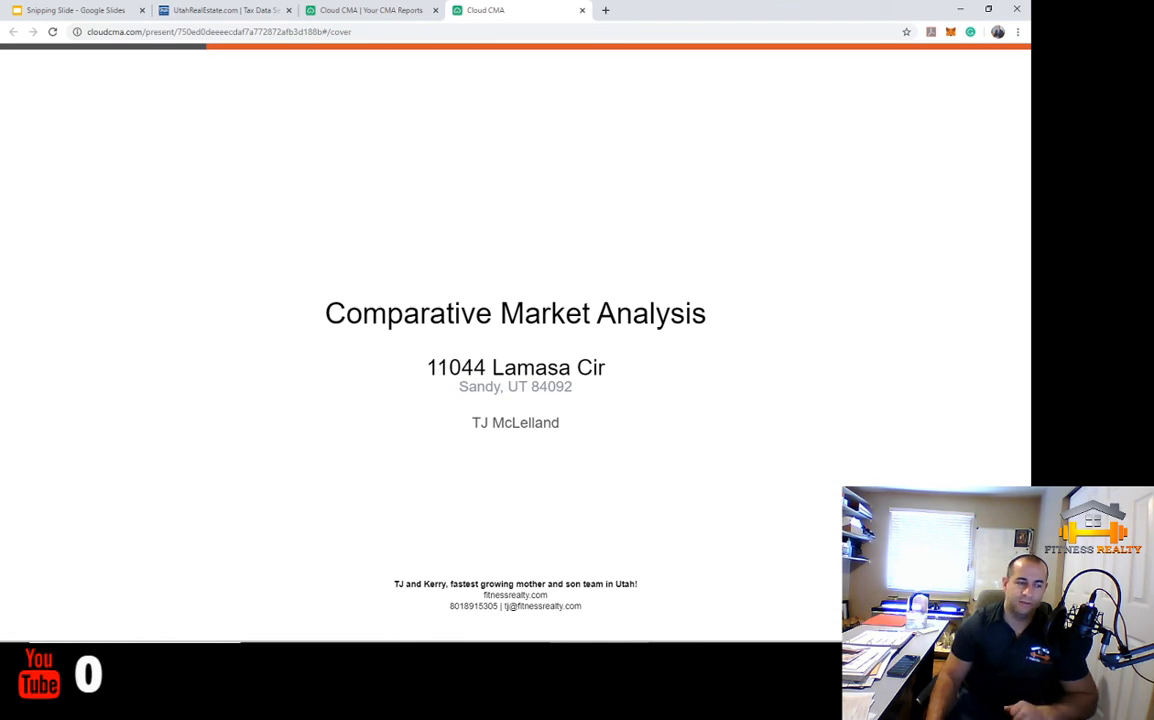
key("Right")
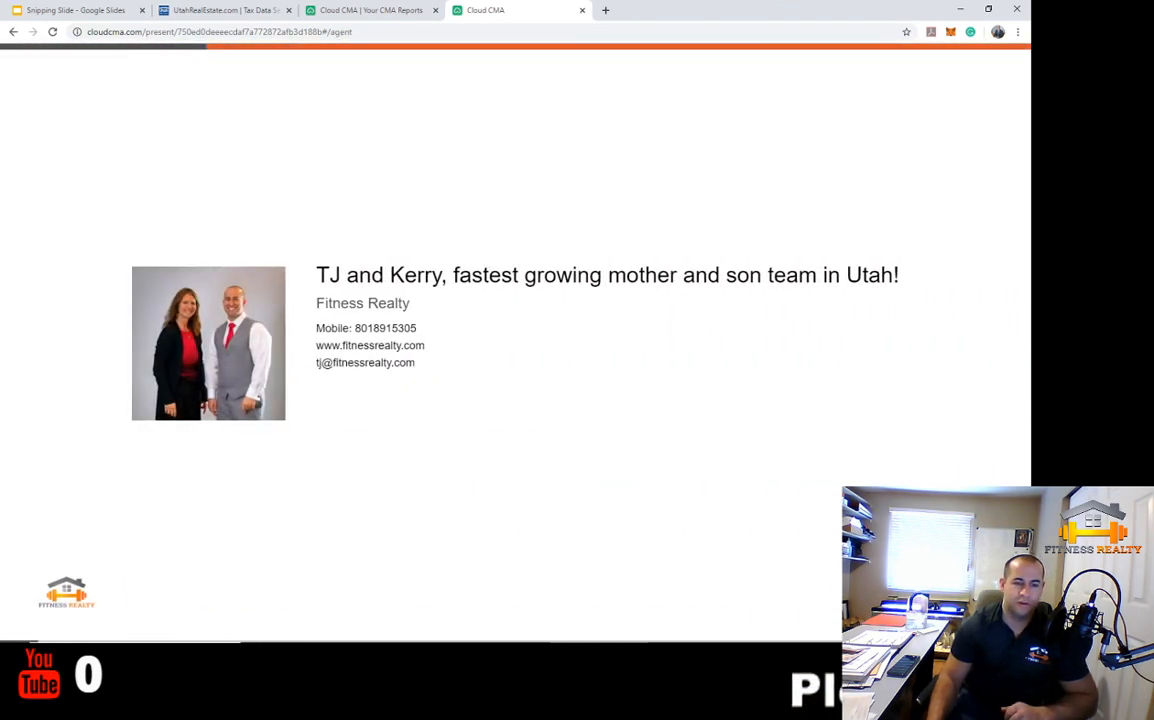
key("Right")
key("Right")
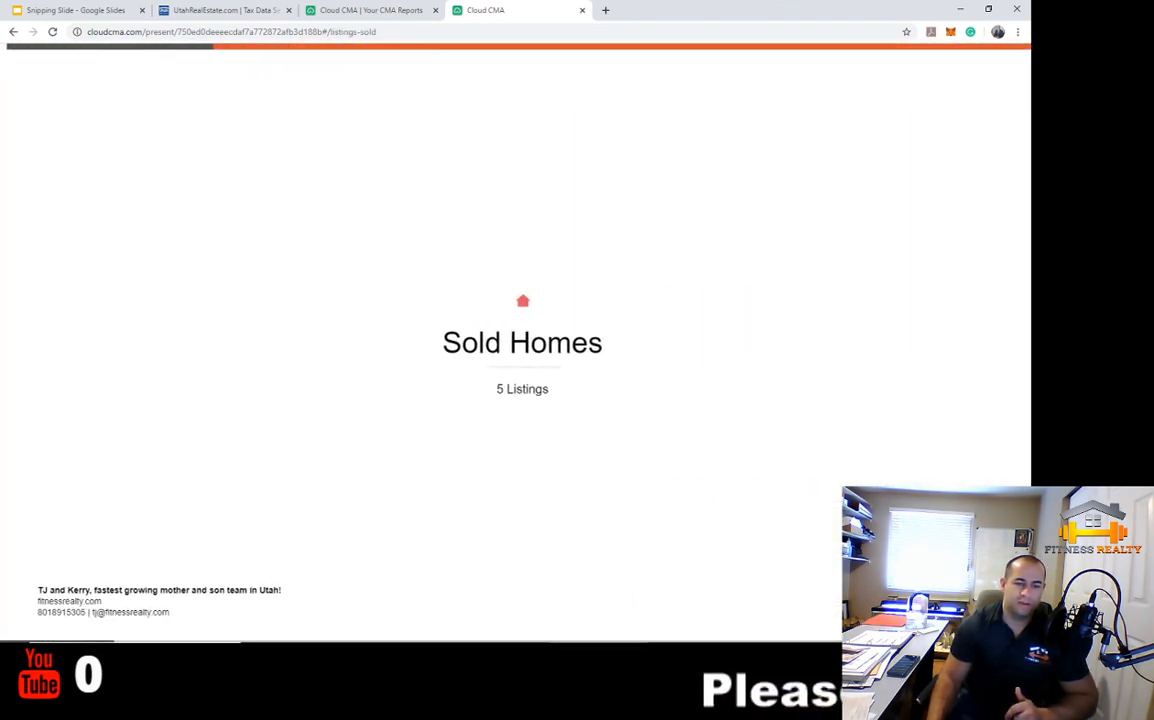
key("Right")
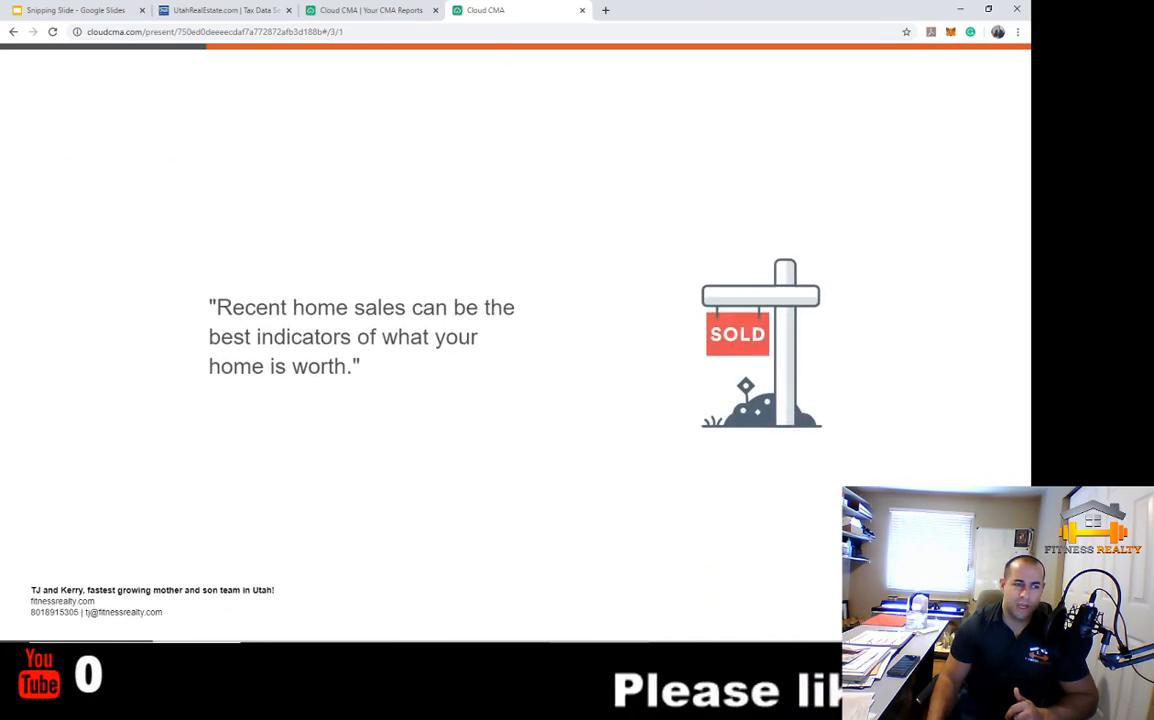
key("Right")
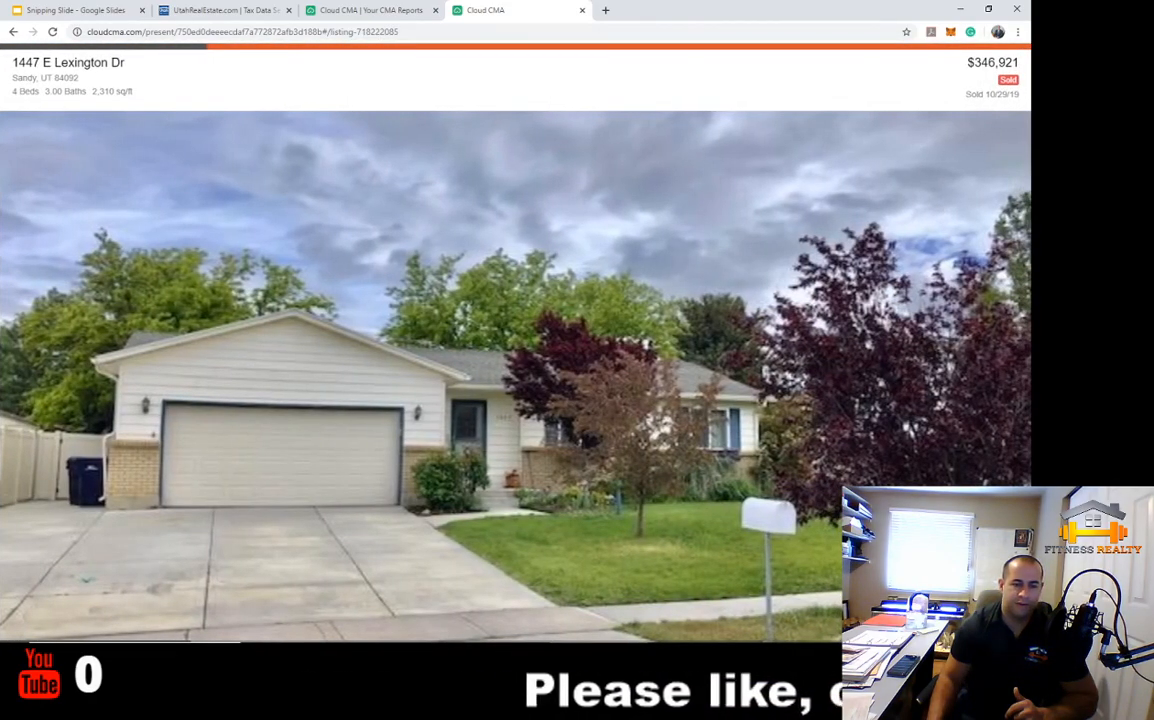
key("Down")
key("Down")
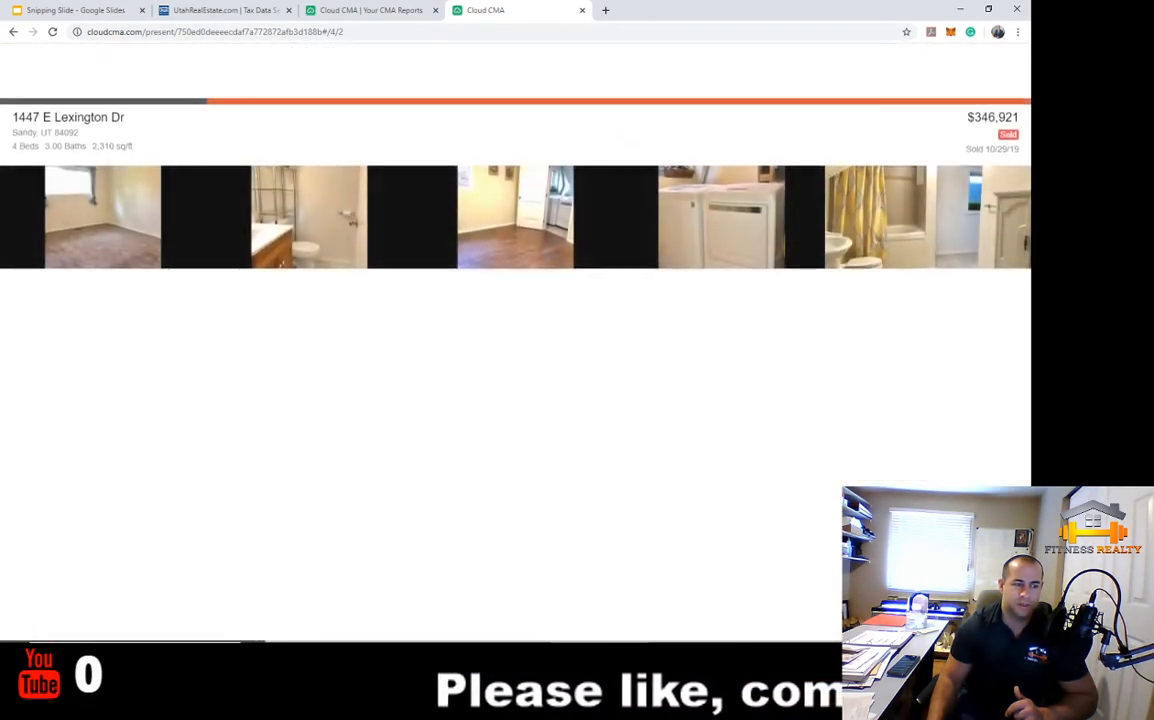
key("Right")
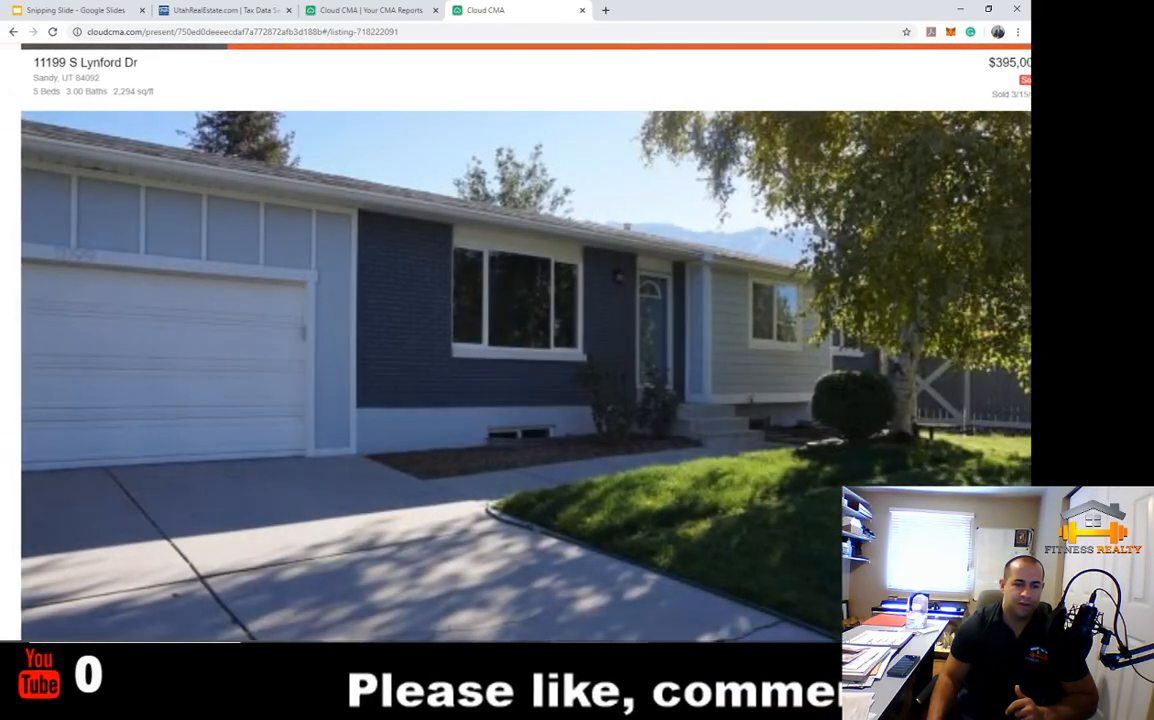
key("Down")
key("Down")
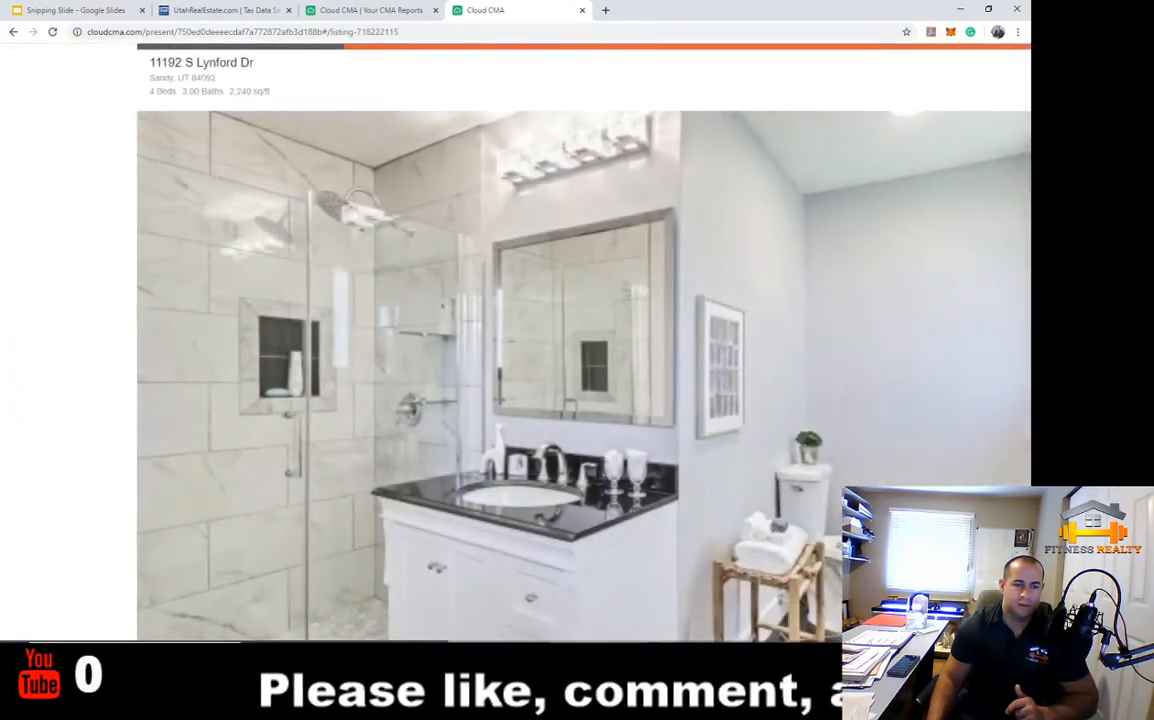
key("Right")
key("Right")
key("Right")
key("Right")
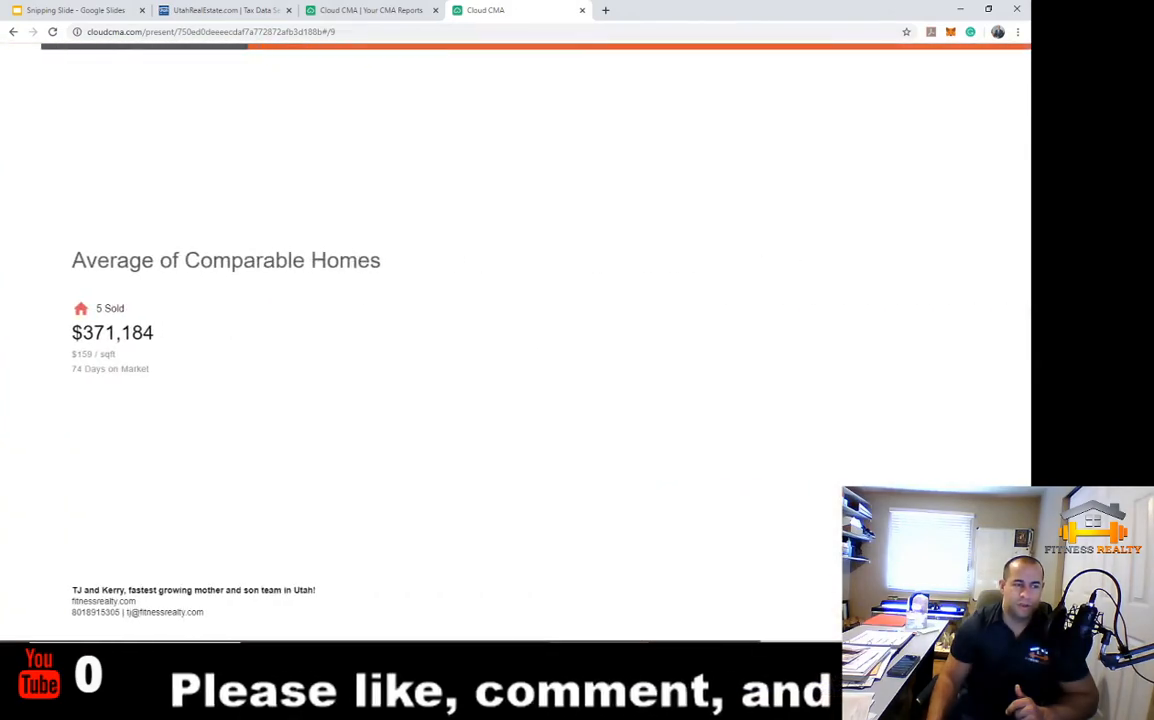
key("Right")
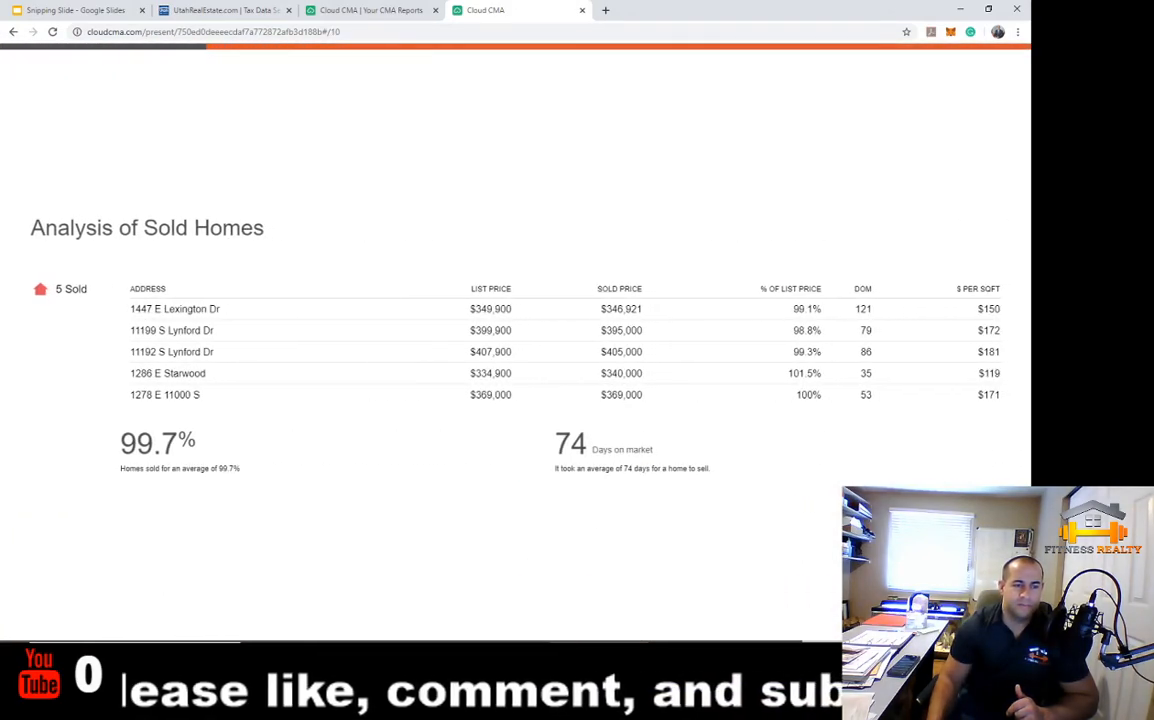
key("Right")
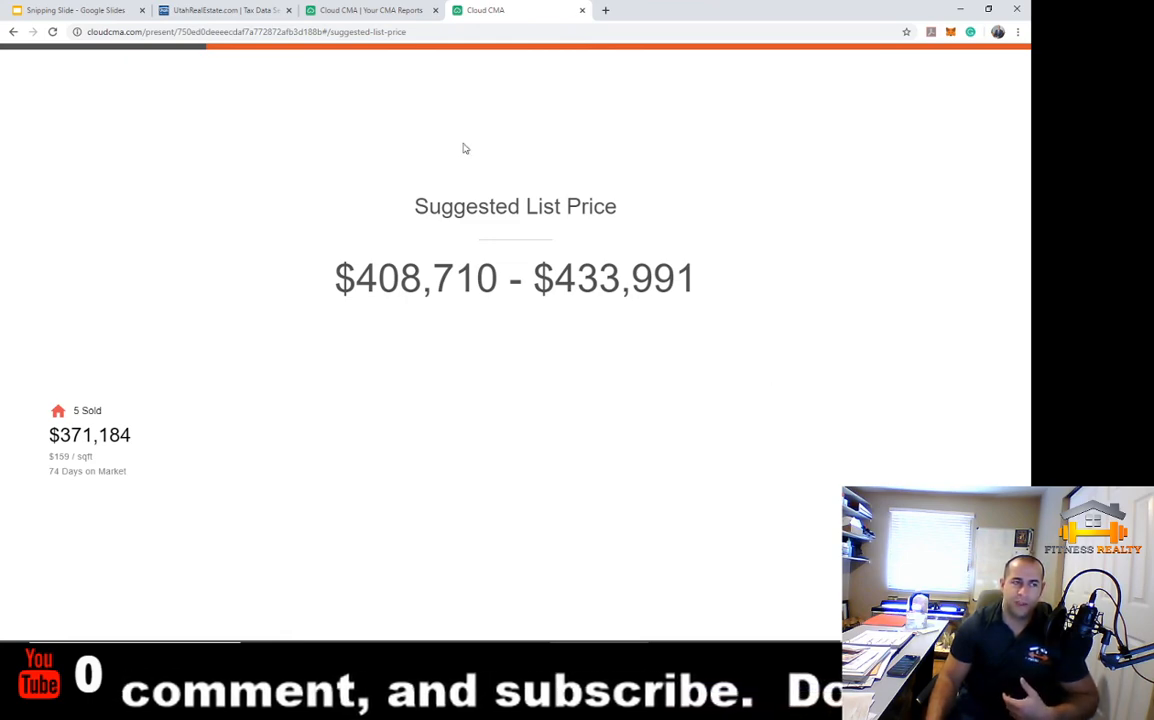
left_click(582, 10)
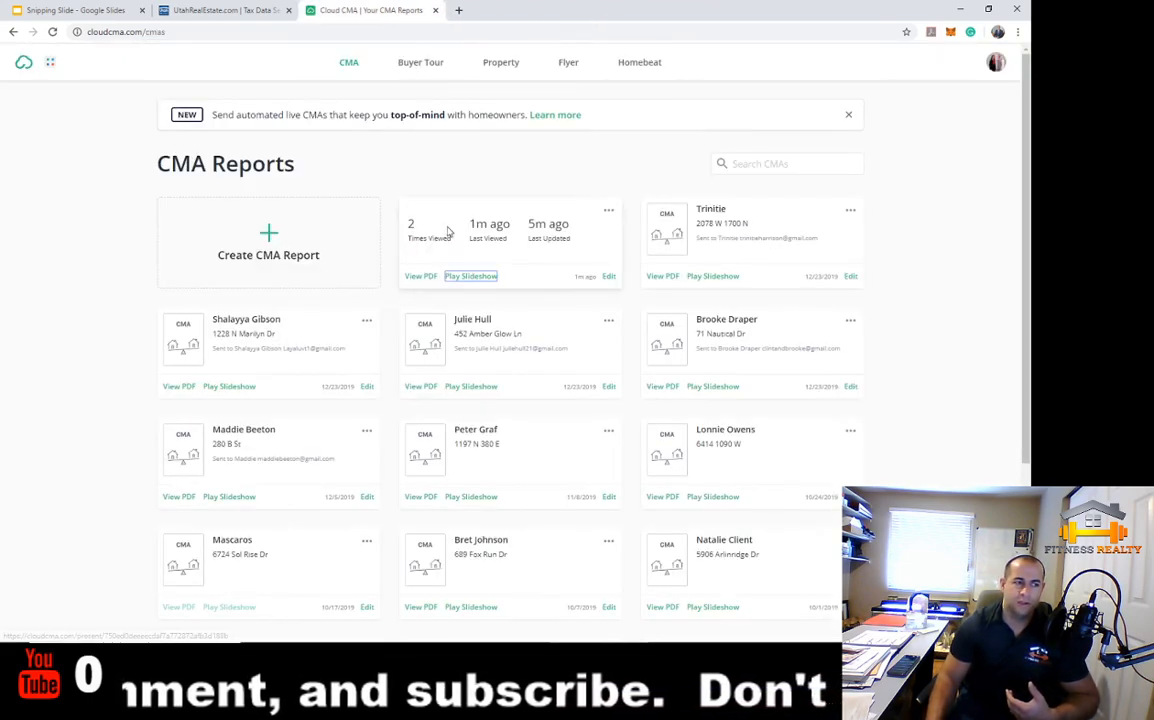
View the report as a PDF, select its web address, and close it
left_click(421, 276)
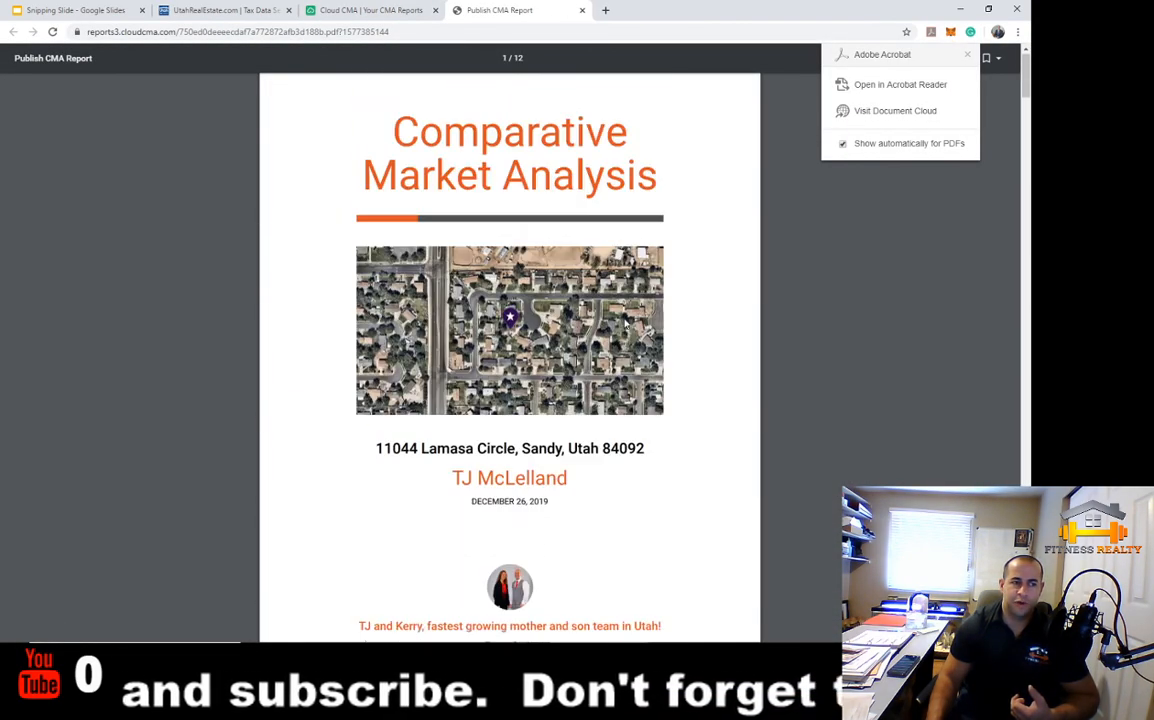
left_click(292, 32)
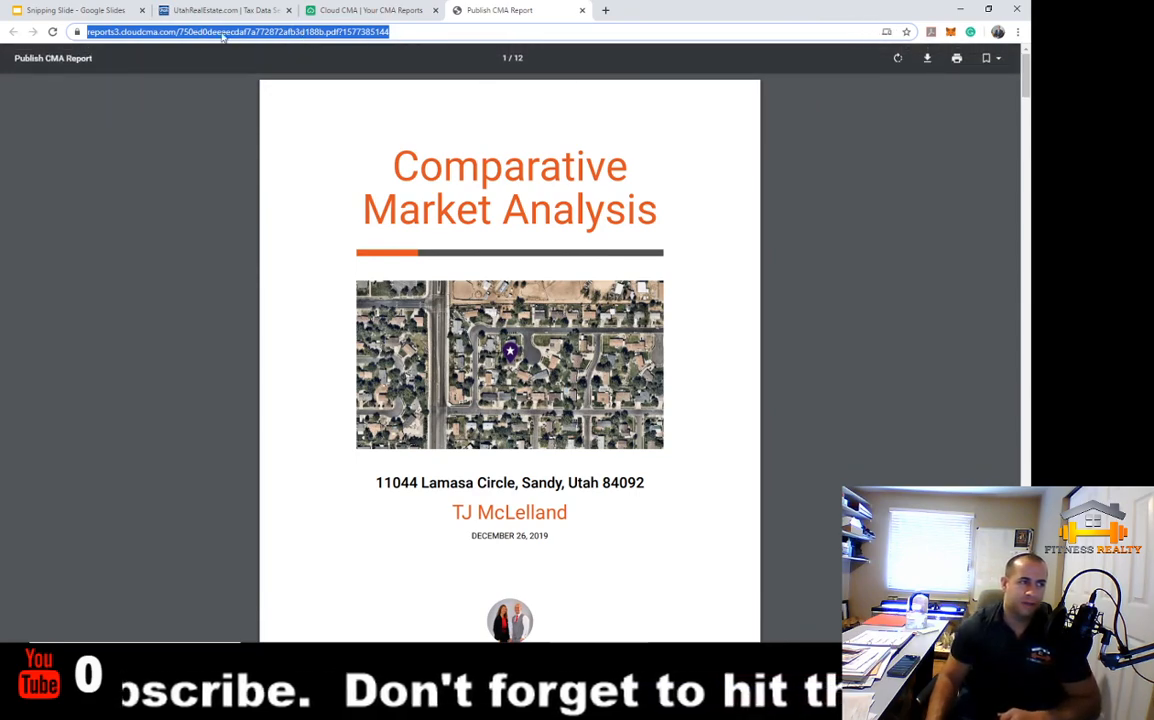
left_click(582, 10)
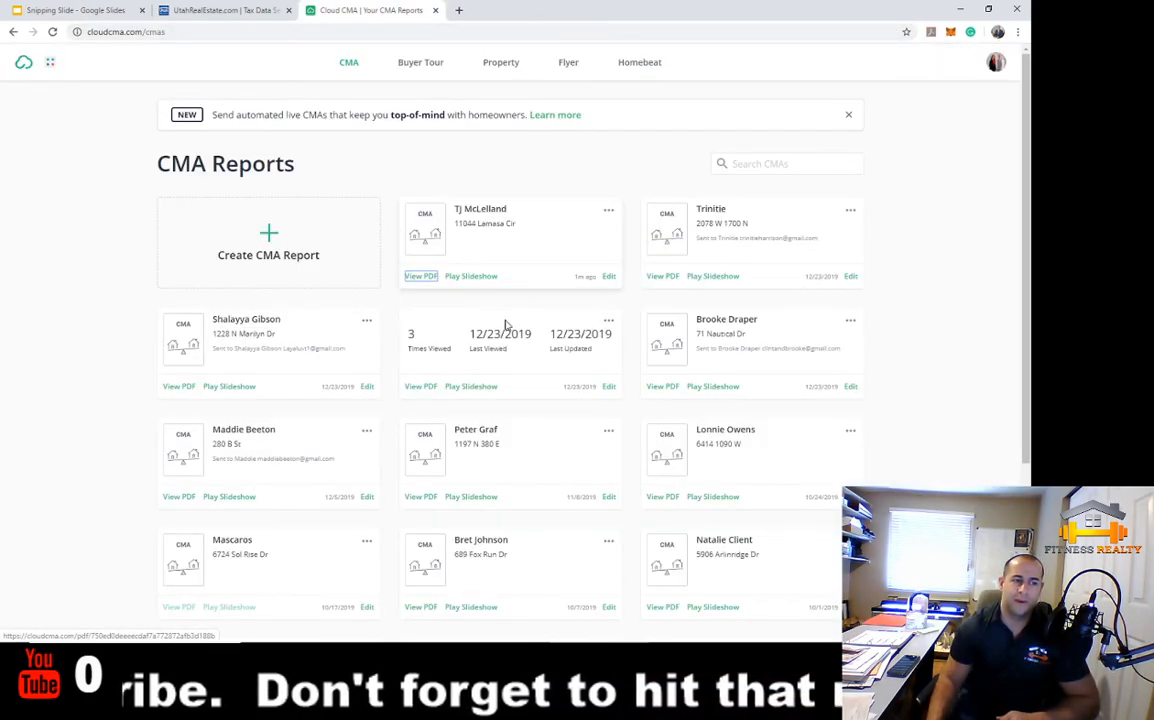
Open the report for editing, return to the CMA Reports list, and open the Lamasa Circle card's options menu
left_click(609, 276)
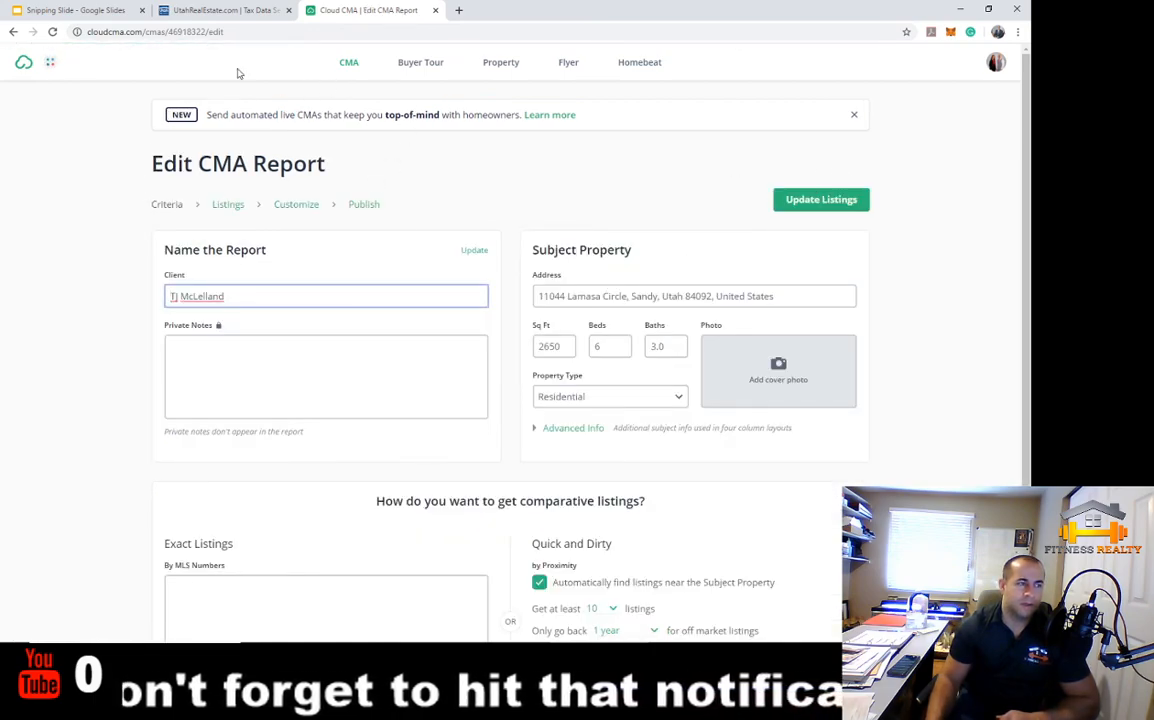
left_click(25, 12)
left_click(457, 10)
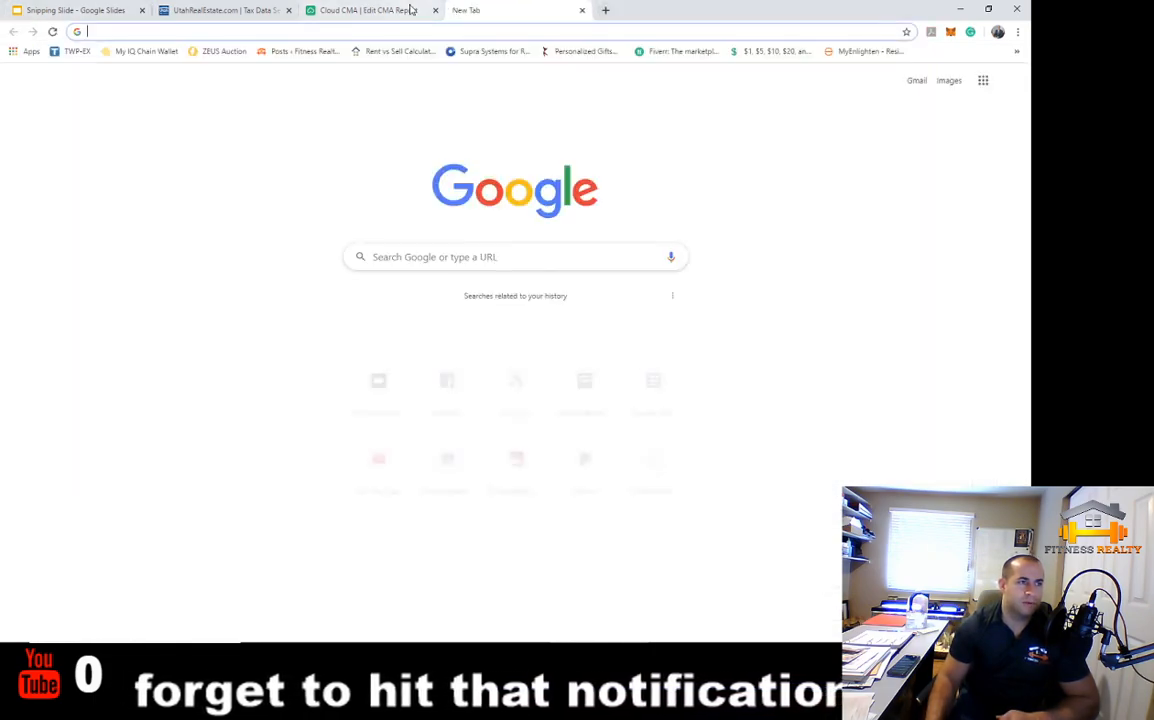
left_click(369, 10)
left_click(582, 10)
left_click(13, 31)
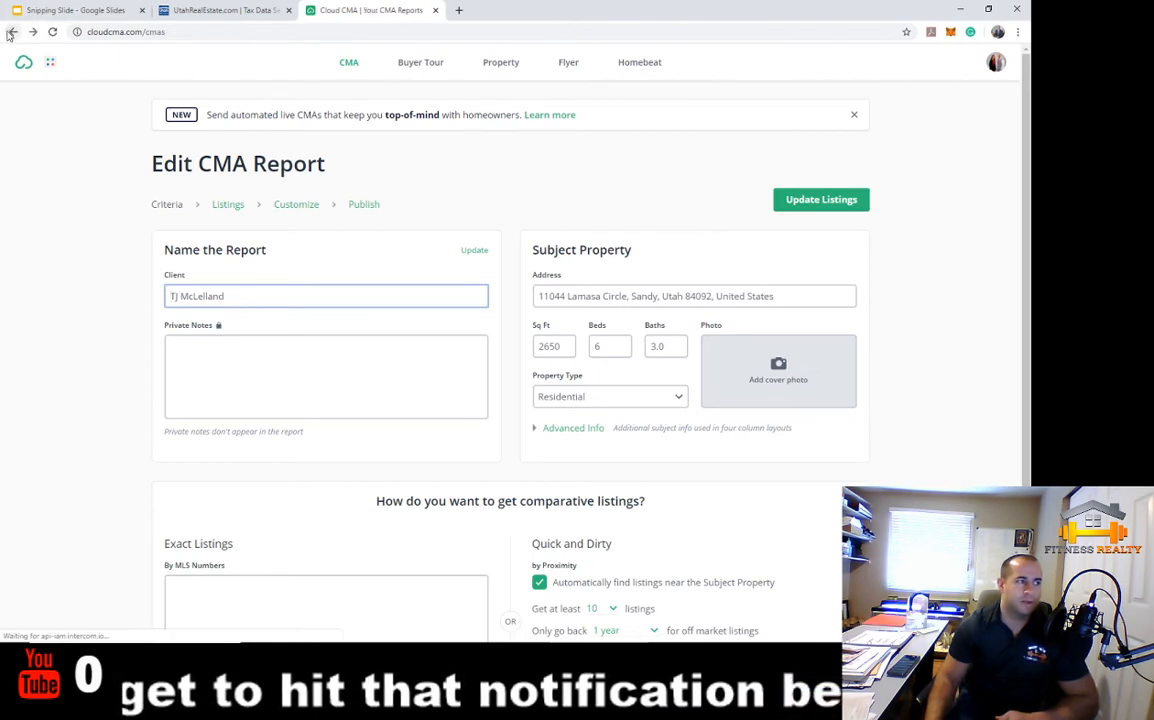
left_click(609, 211)
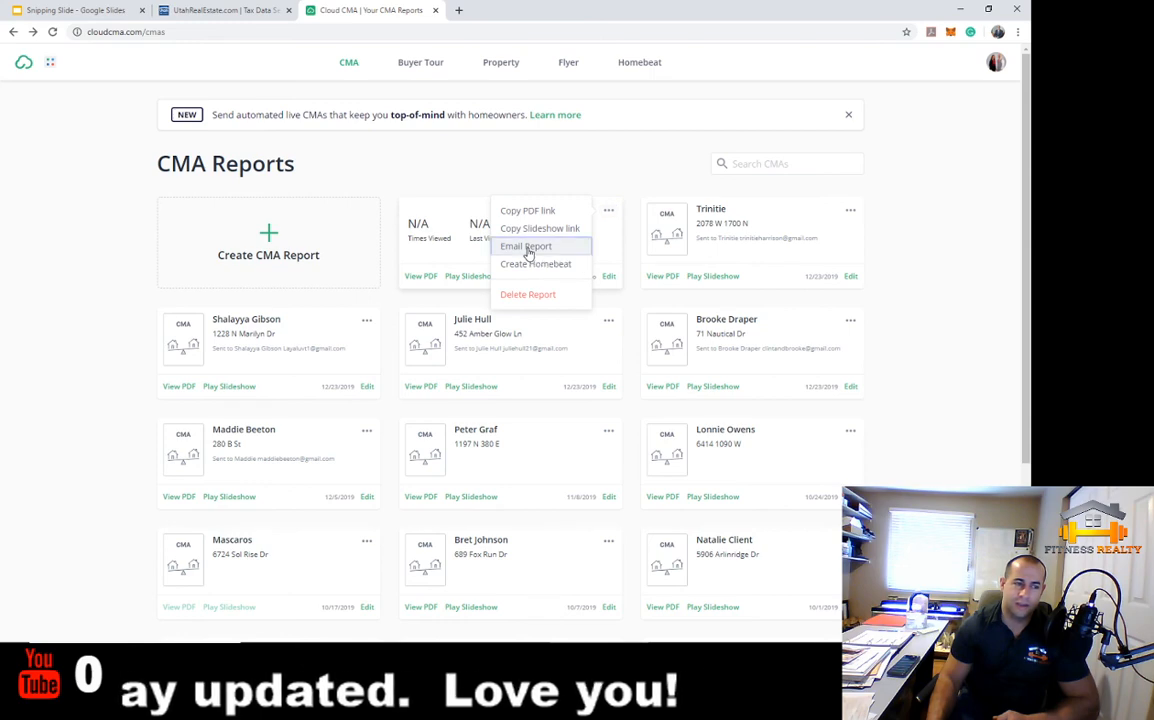
Open the Email Report form and close it unsent, then close the Cloud CMA and UtahRealEstate tax data tabs
left_click(527, 248)
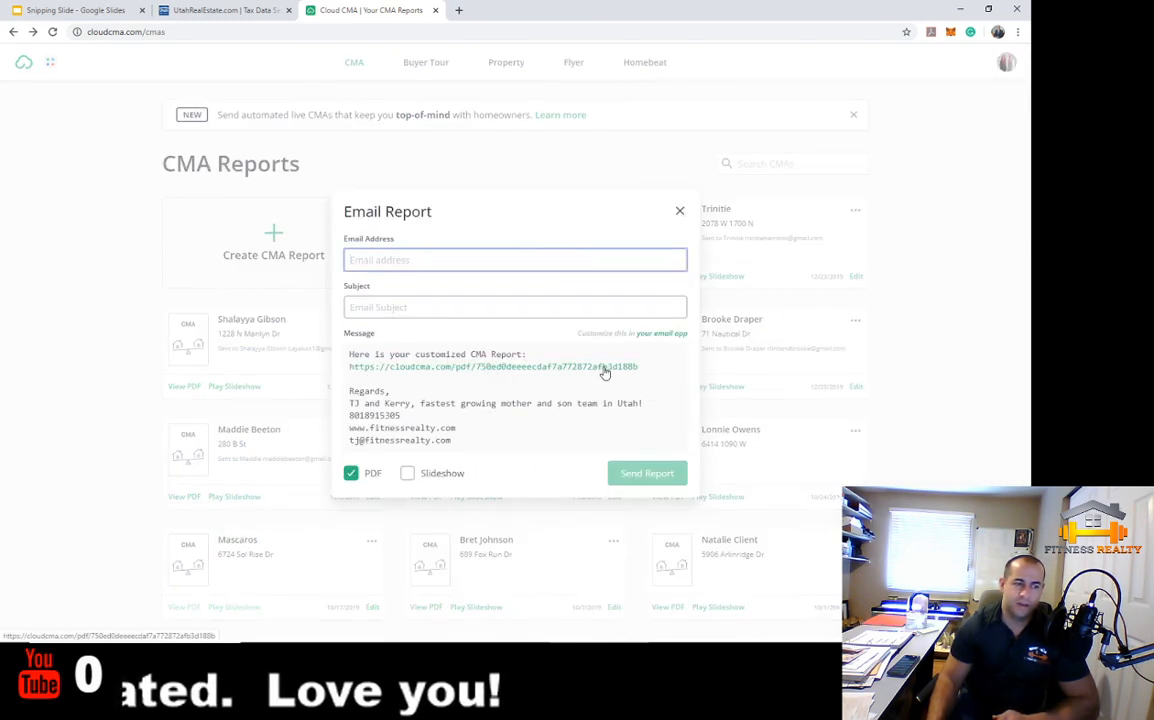
left_click(680, 207)
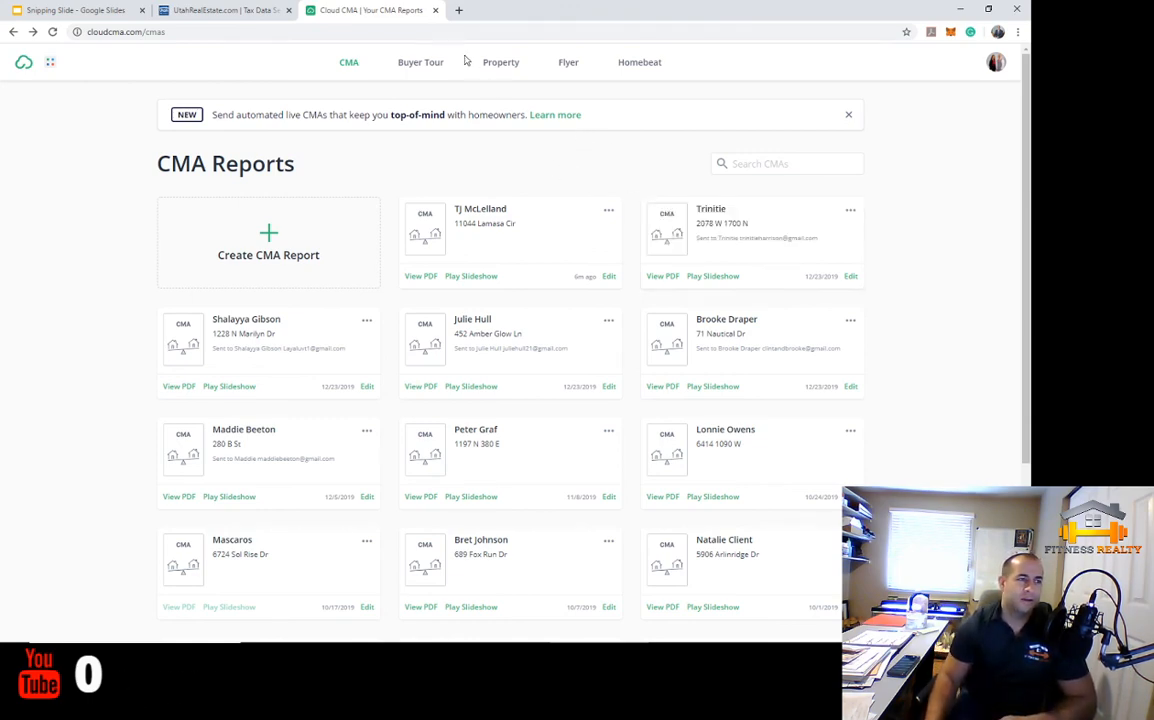
left_click(436, 11)
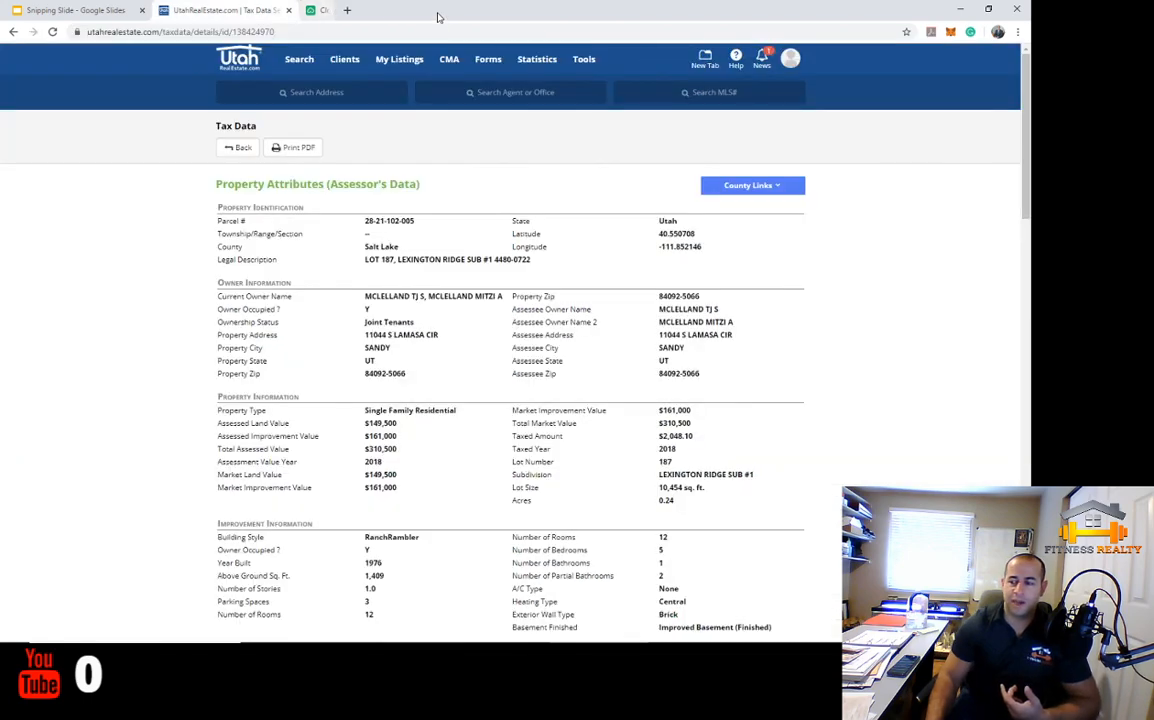
left_click(289, 11)
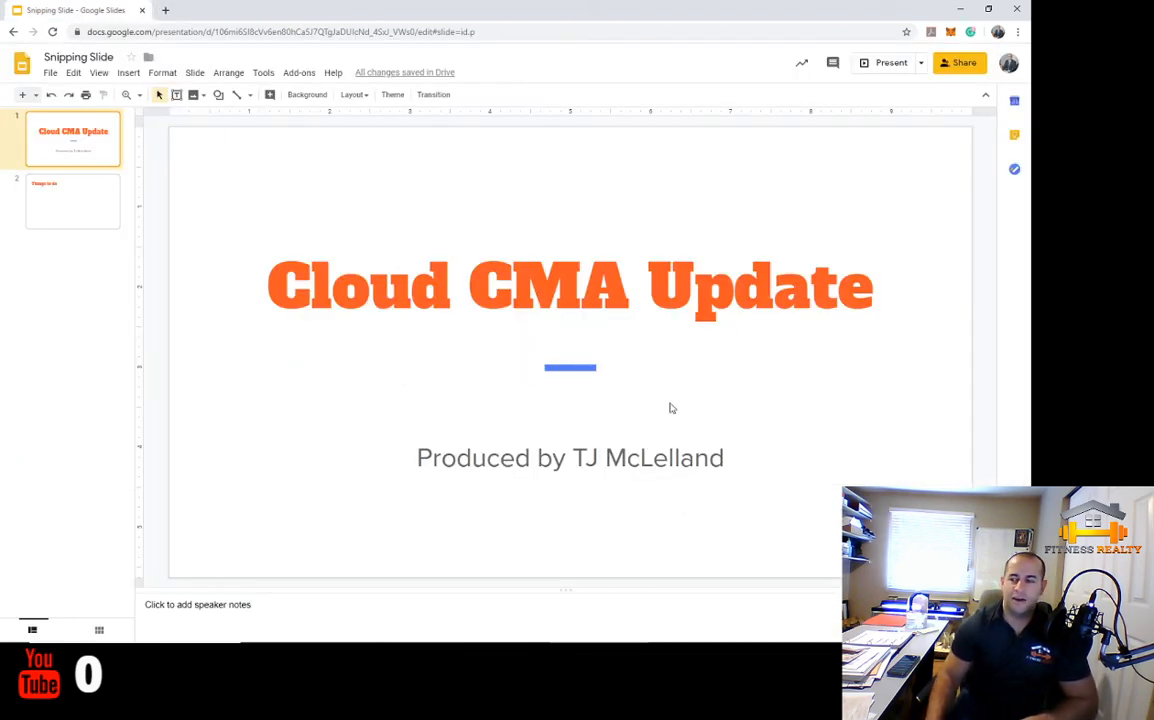